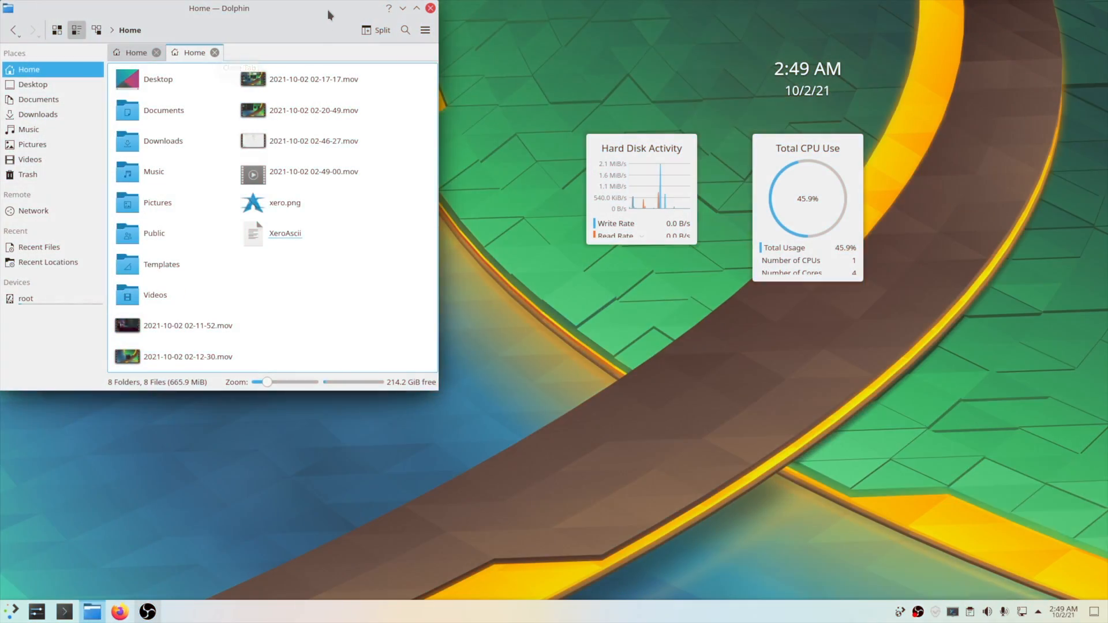
# Step: Reposition the Dolphin window and split its Home view into two panes
pyautogui.moveTo(328, 9); pyautogui.dragTo(301, 18)
pyautogui.click(644, 108)
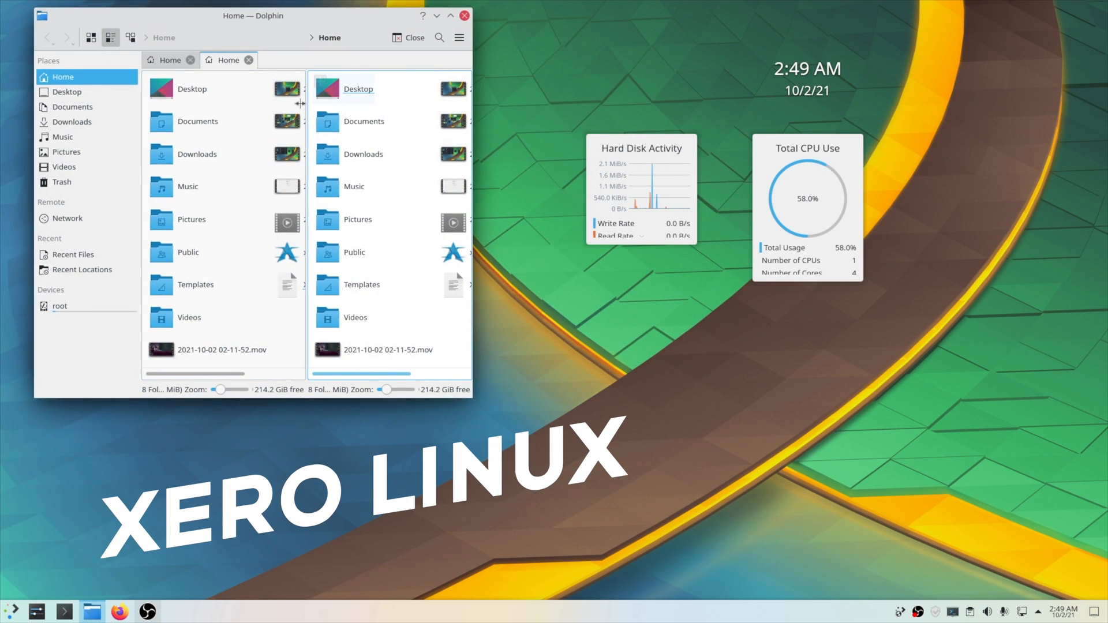
pyautogui.scroll(-5, 369, 326)
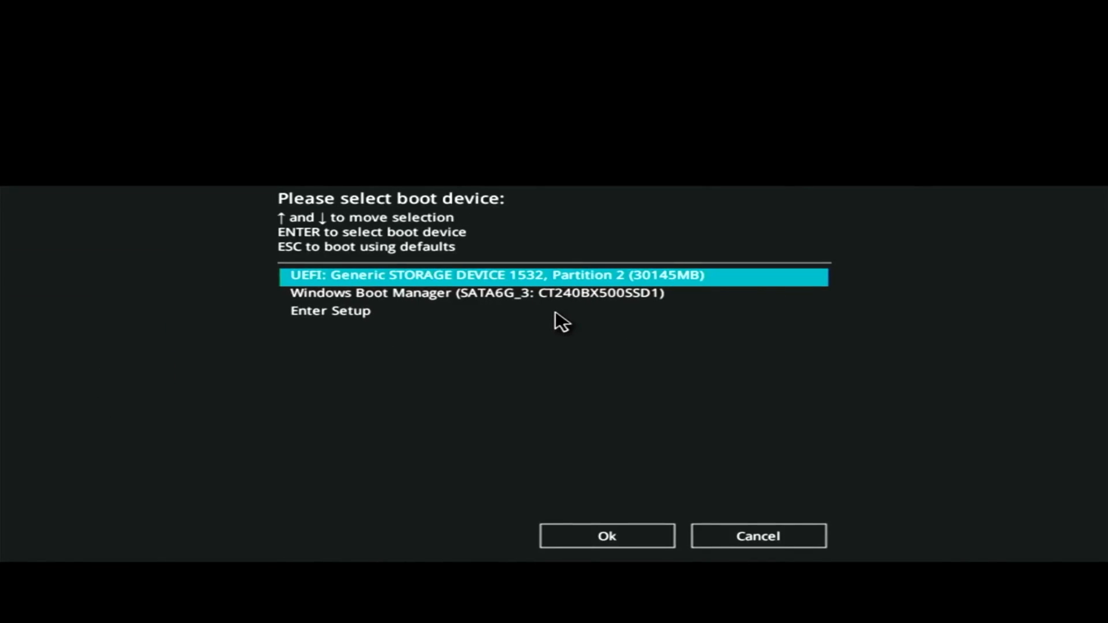
# Step: Boot from the UEFI Generic STORAGE DEVICE and start the XeroLinux install medium from xerolinux-core-2021.09-x86_64.iso
pyautogui.press('Return')
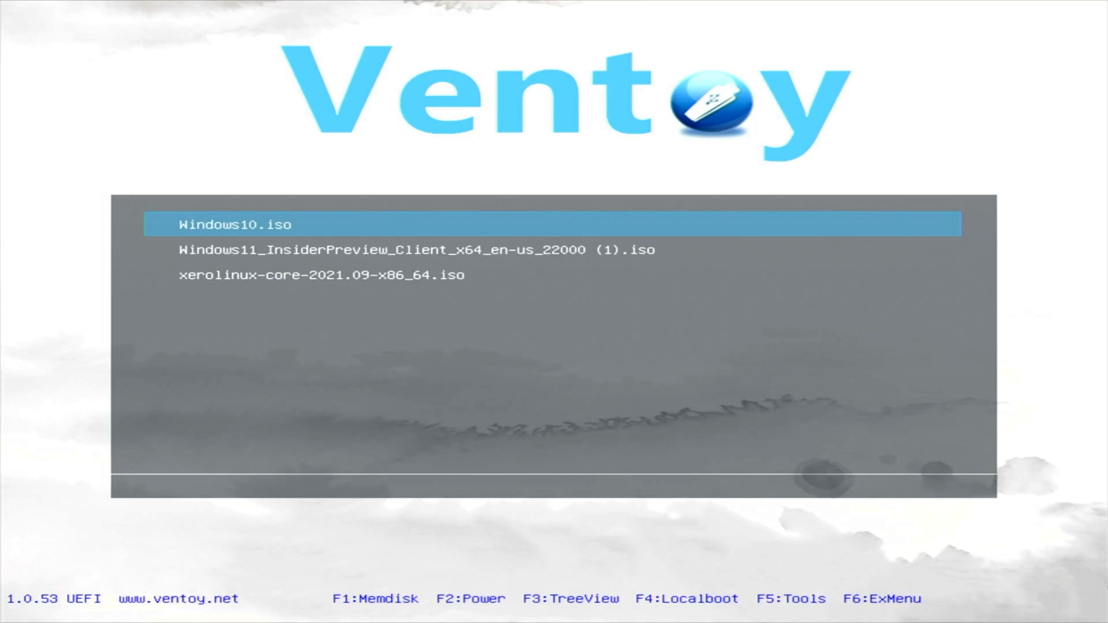
pyautogui.press('Down')
pyautogui.press('Down')
pyautogui.press('Return')
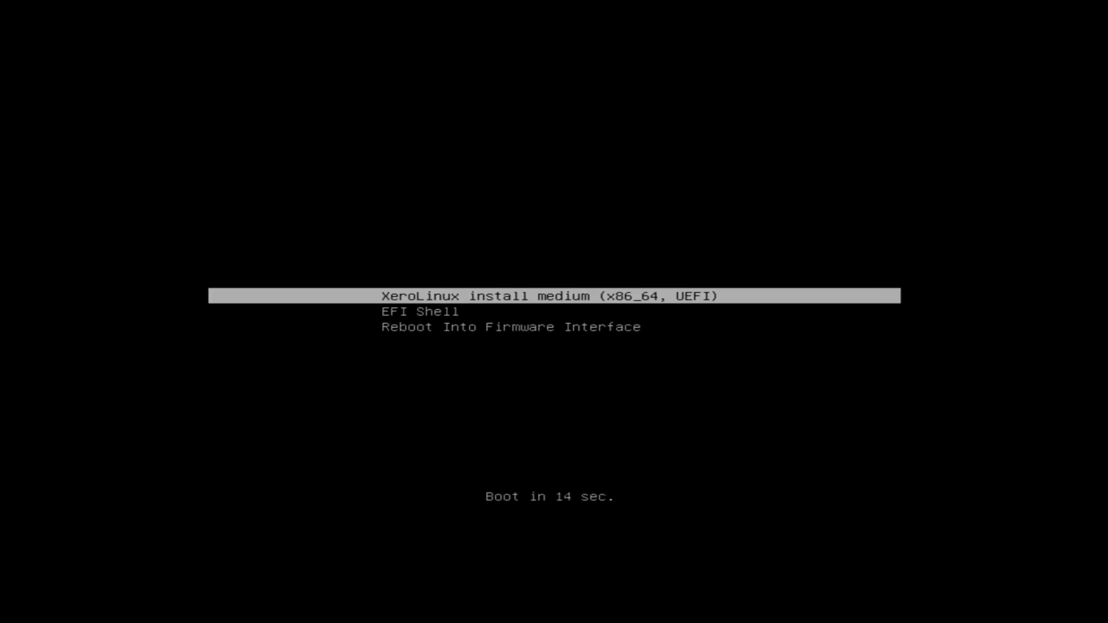
pyautogui.press('Return')
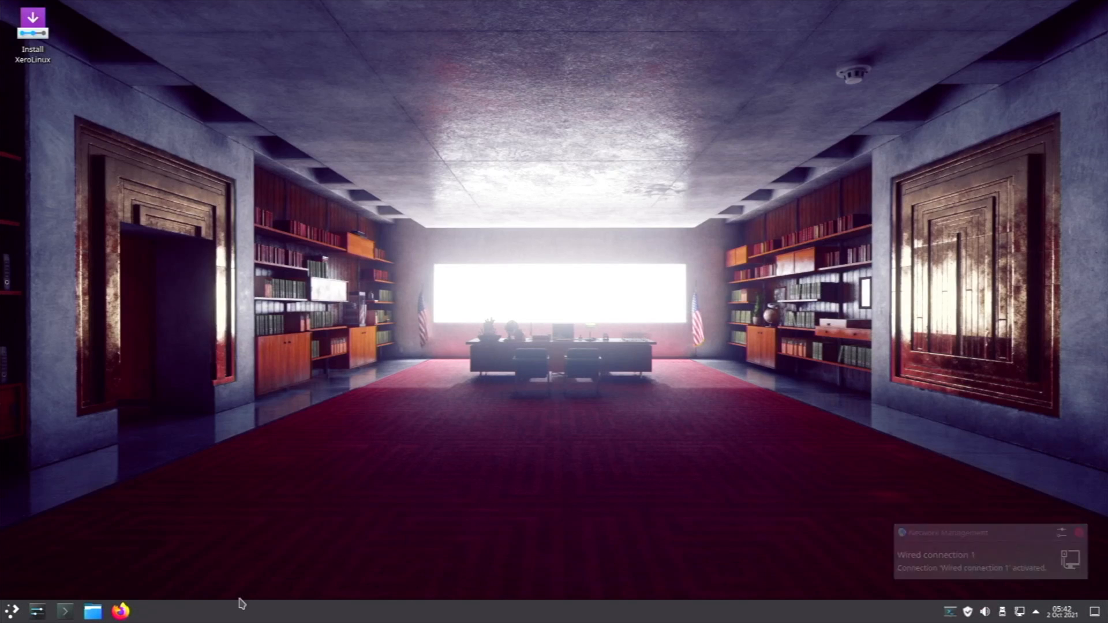
# Step: Look through the application launcher's categories, including Internet, Development and All Applications, and close it
pyautogui.click(12, 613)
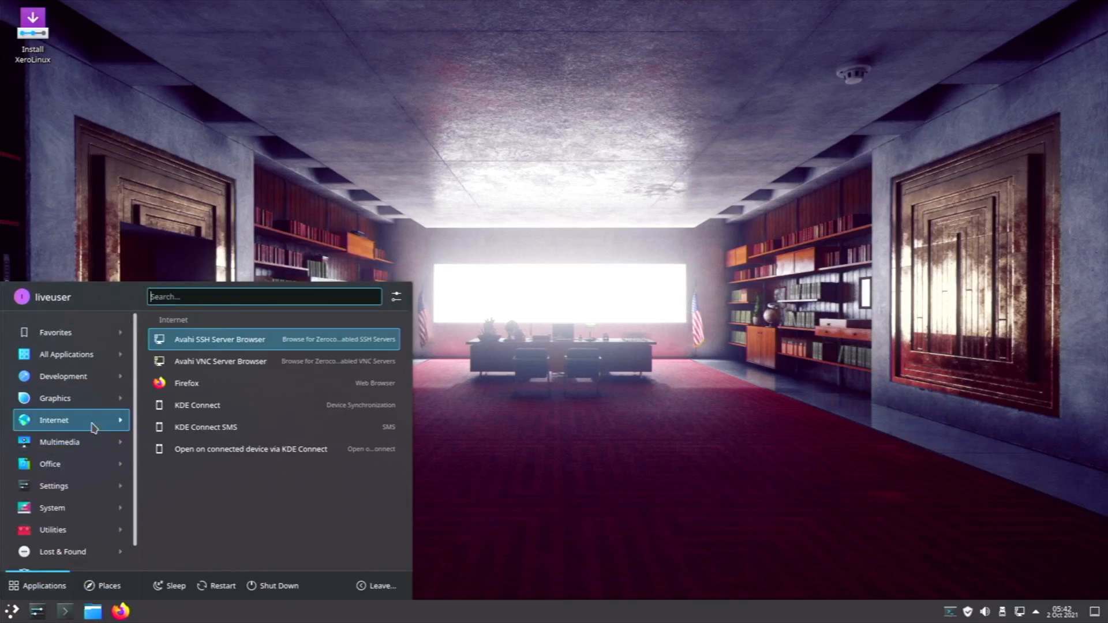
pyautogui.moveTo(69, 356)
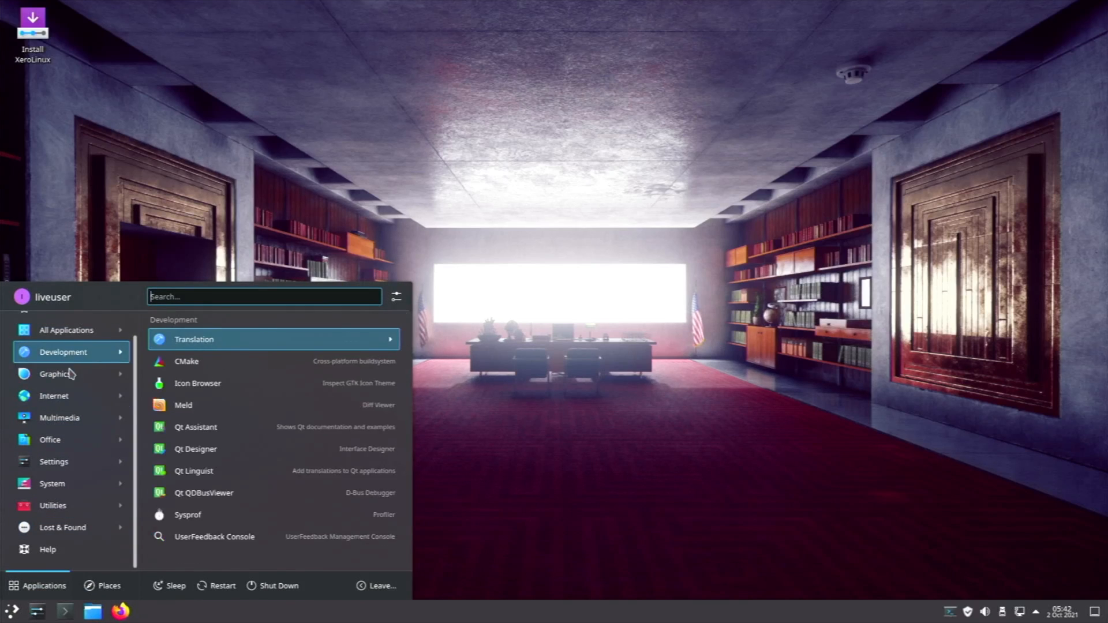
pyautogui.moveTo(44, 509)
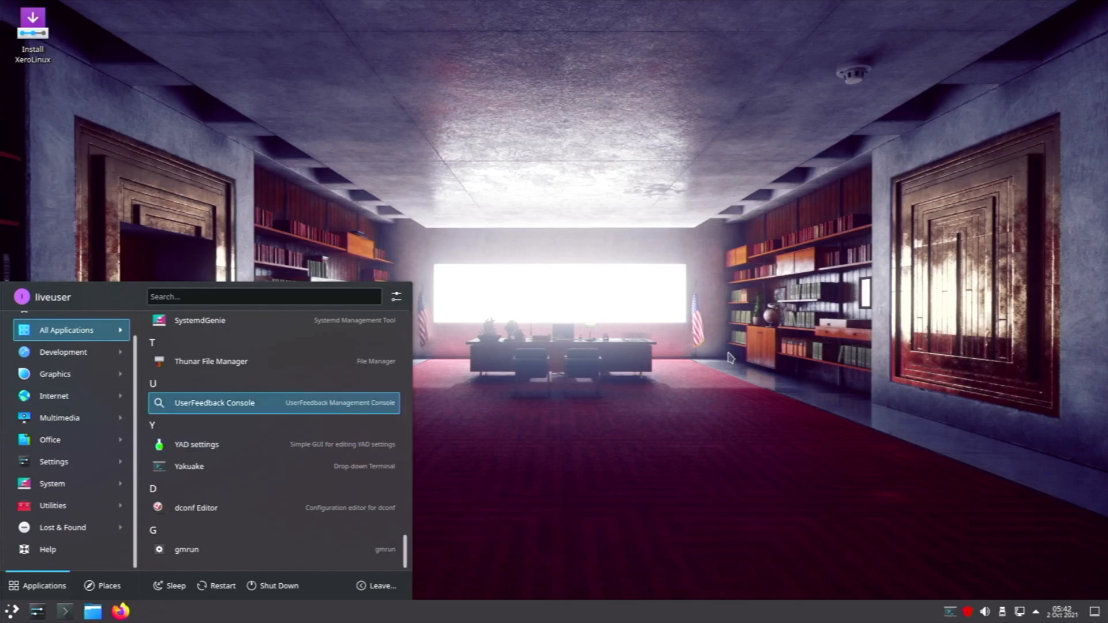
pyautogui.click(779, 349)
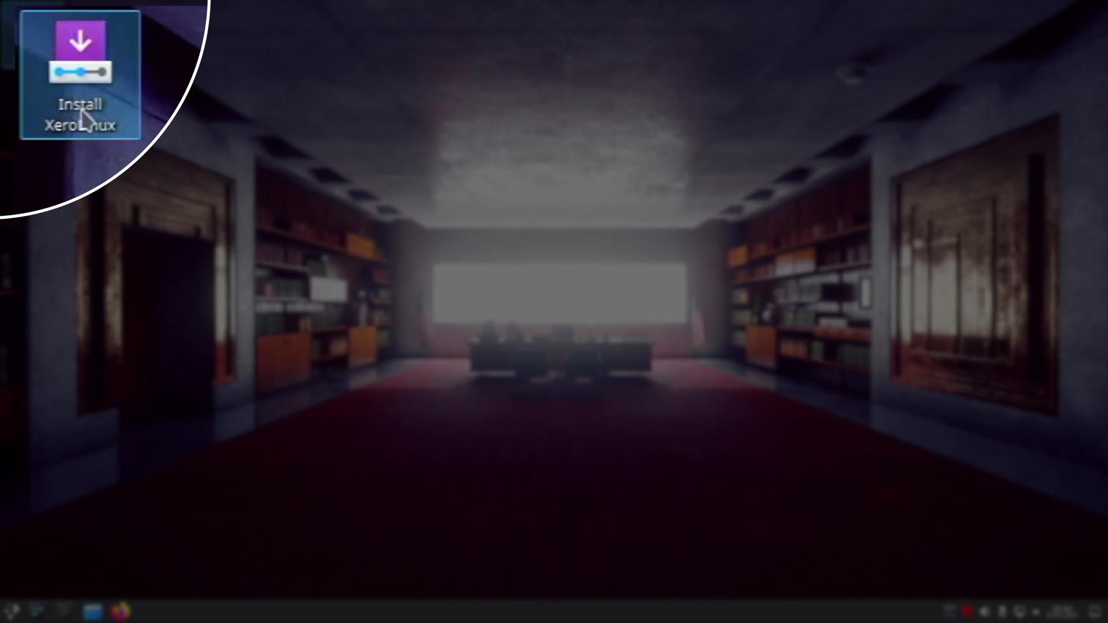
# Step: Launch the XeroLinux installer in American English and proceed with the Stock Arch Kernel and AMD GPU Drivers selected
pyautogui.click(33, 51)
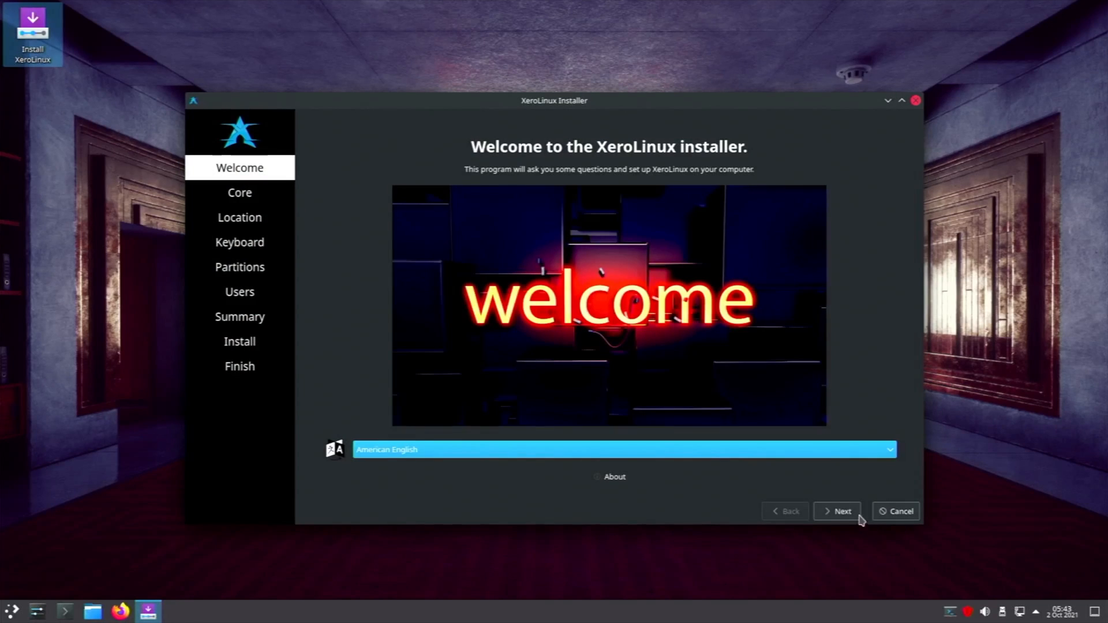
pyautogui.click(846, 512)
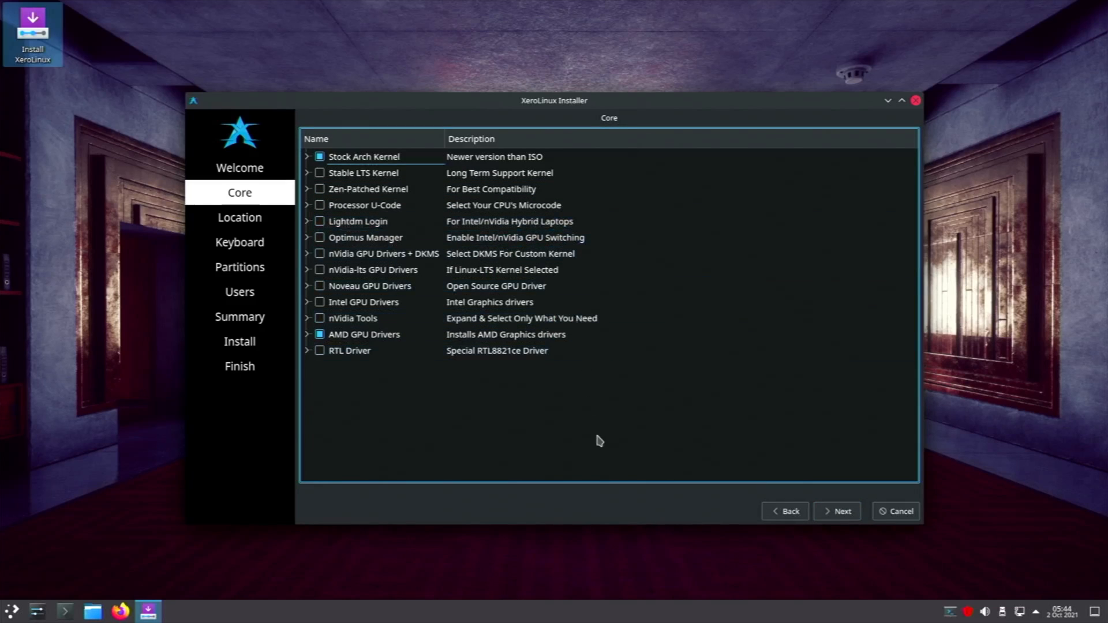
pyautogui.click(842, 512)
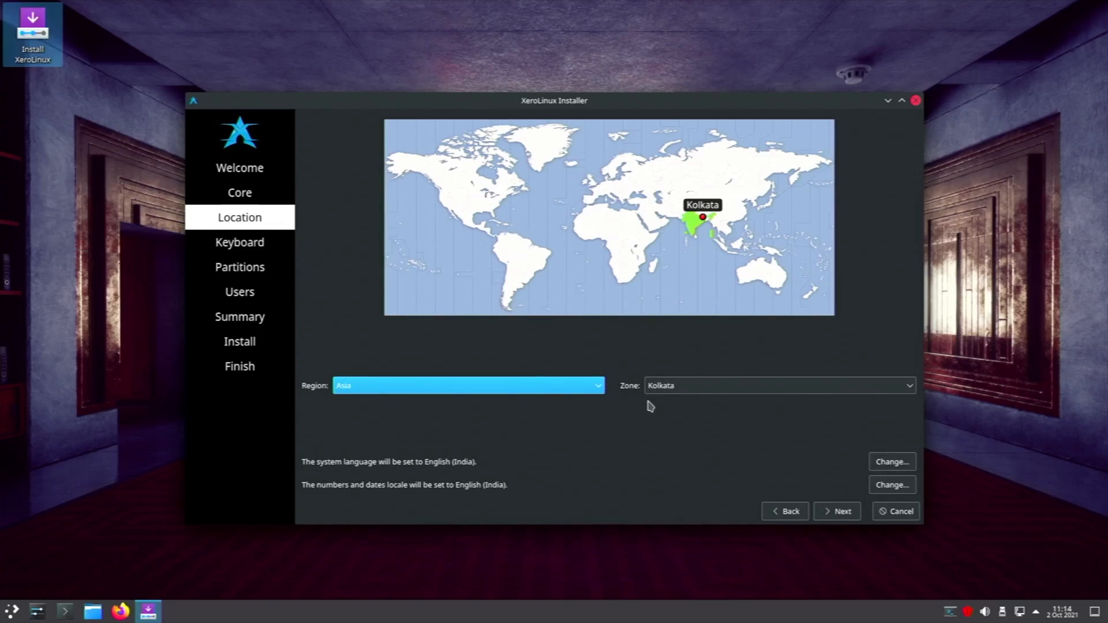
# Step: Set the time zone to America/New_York and accept the English (US) Default keyboard layout
pyautogui.click(702, 387)
pyautogui.click(497, 396)
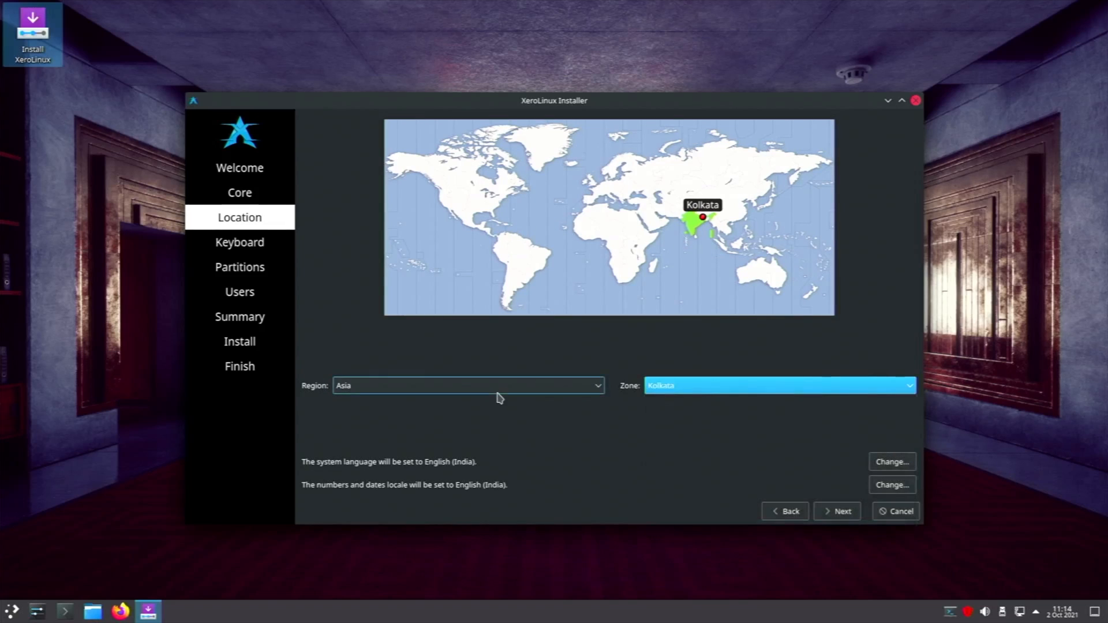
pyautogui.click(499, 199)
pyautogui.click(843, 512)
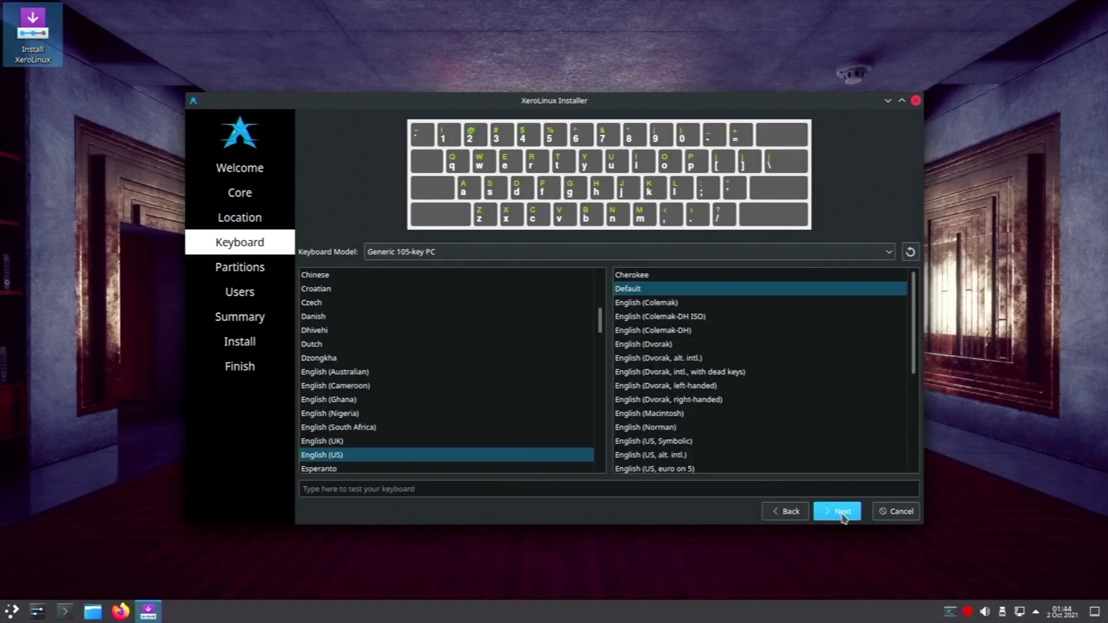
pyautogui.click(843, 512)
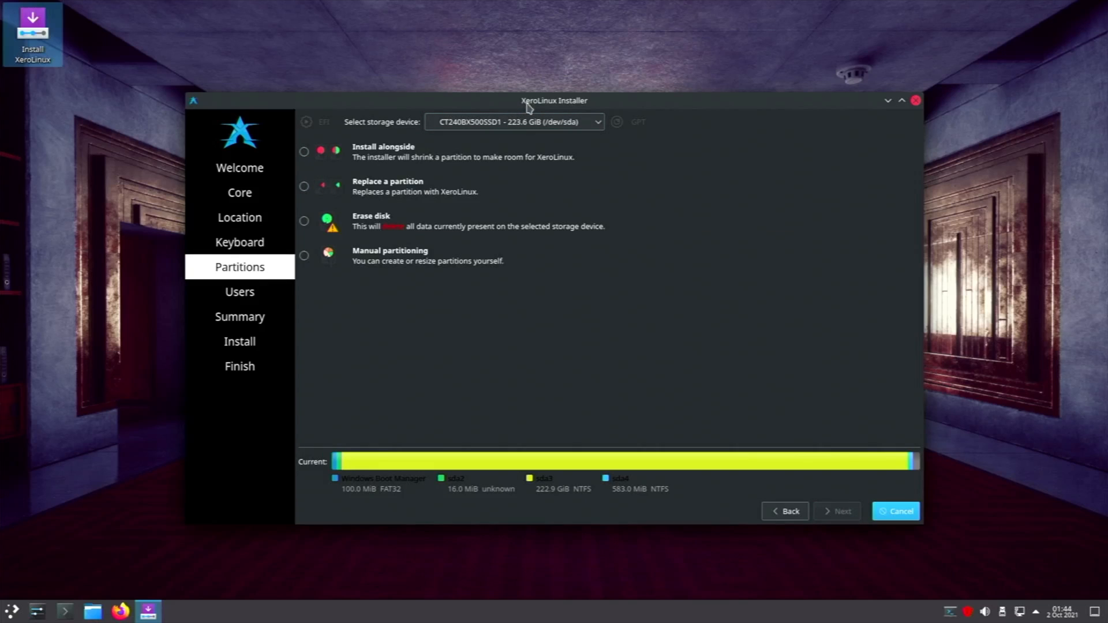
# Step: Choose to erase the CT240BX500SSD1 disk (/dev/sda) for XeroLinux and start the installation
pyautogui.click(543, 122)
pyautogui.click(513, 144)
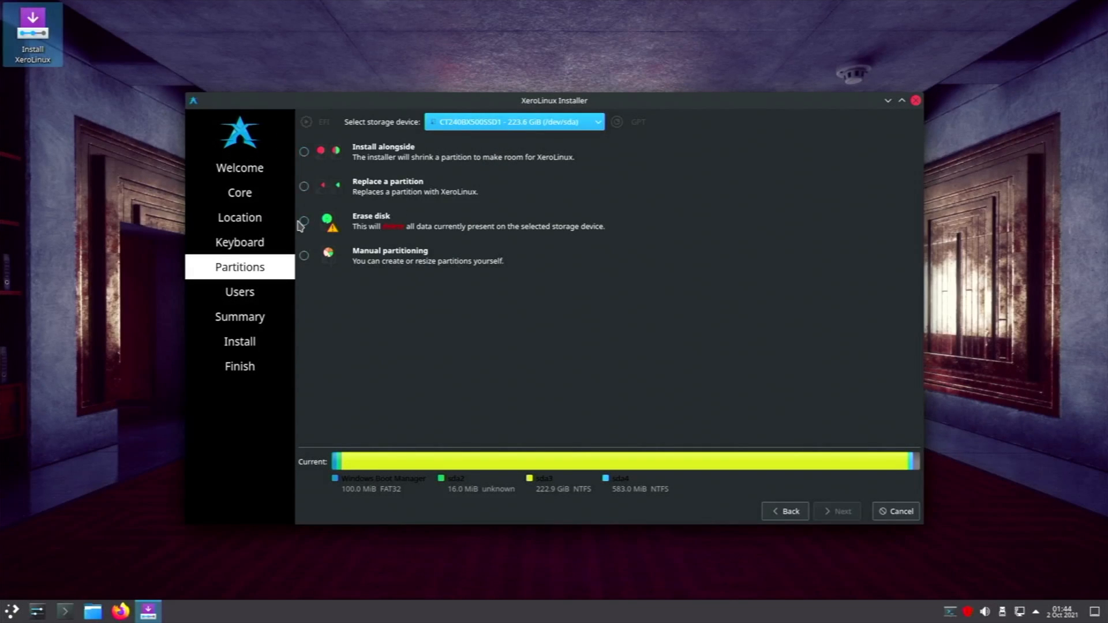
pyautogui.click(303, 221)
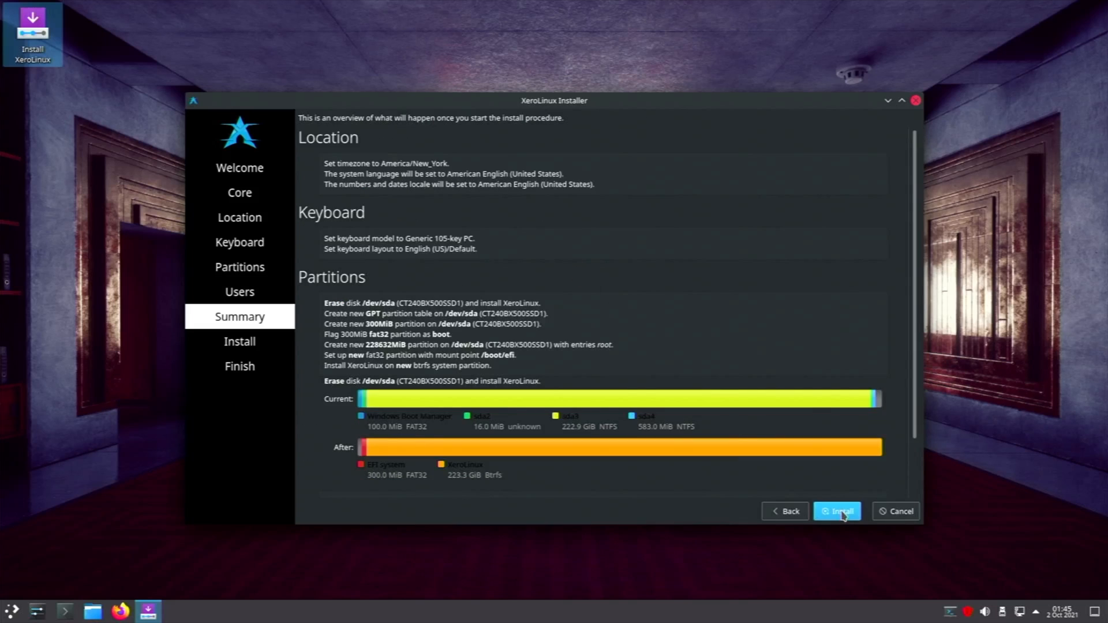
pyautogui.click(841, 512)
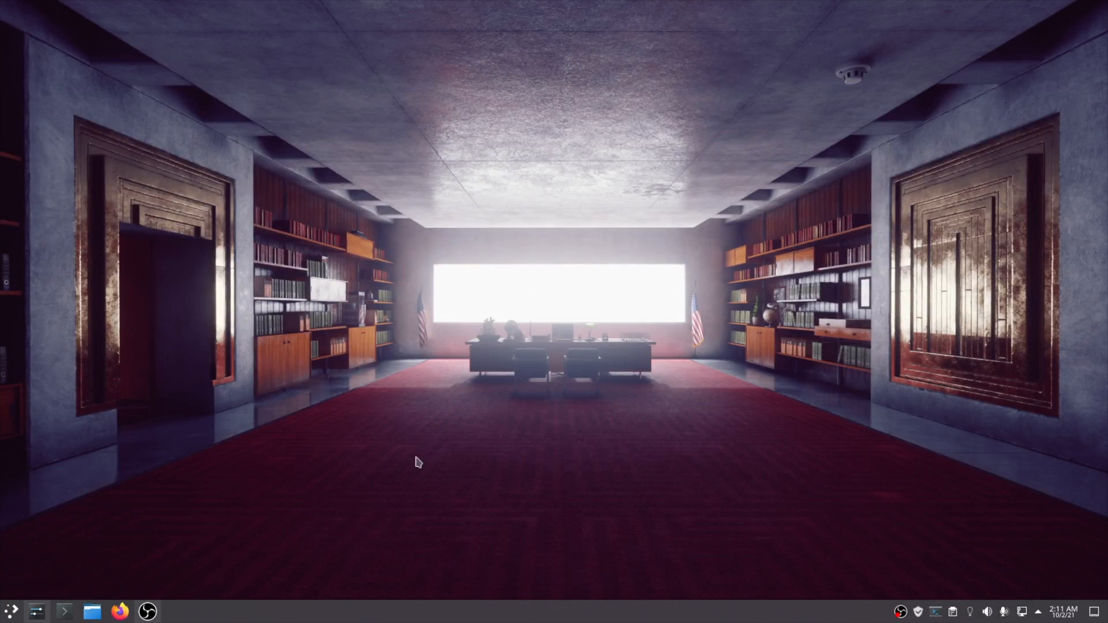
# Step: Check the System Information page in System Settings and look through the installed system's application launcher
pyautogui.click(36, 612)
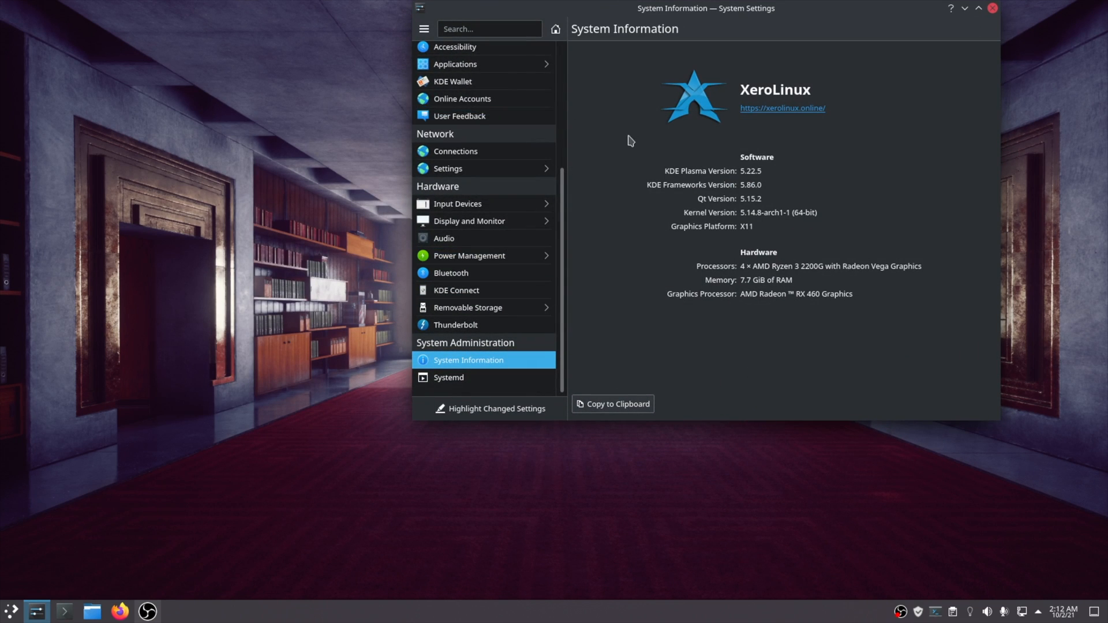
pyautogui.click(993, 8)
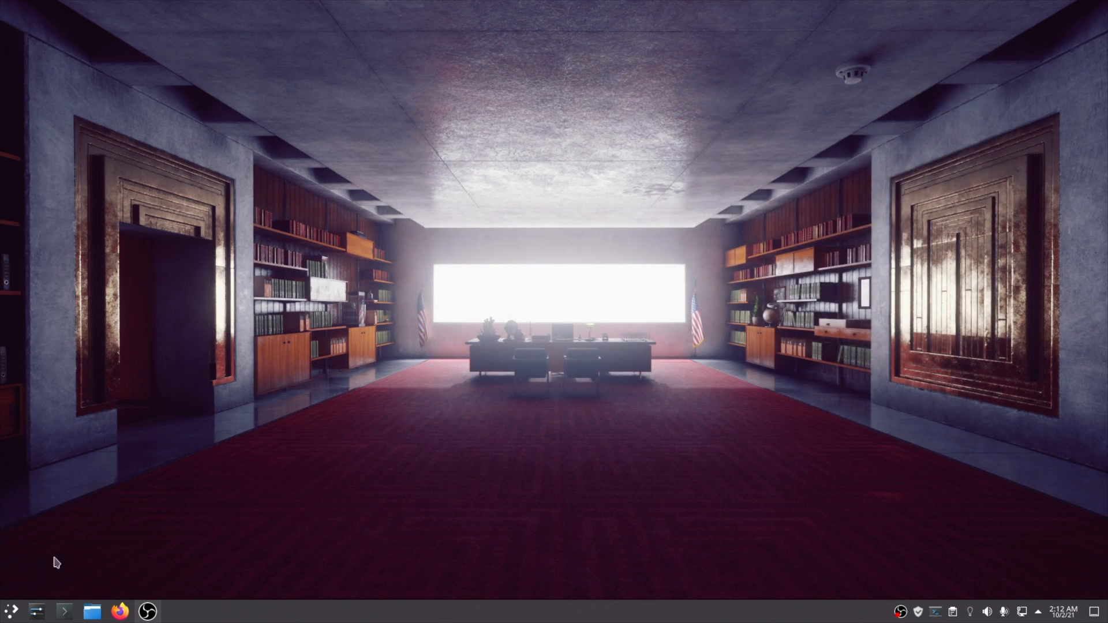
pyautogui.click(11, 611)
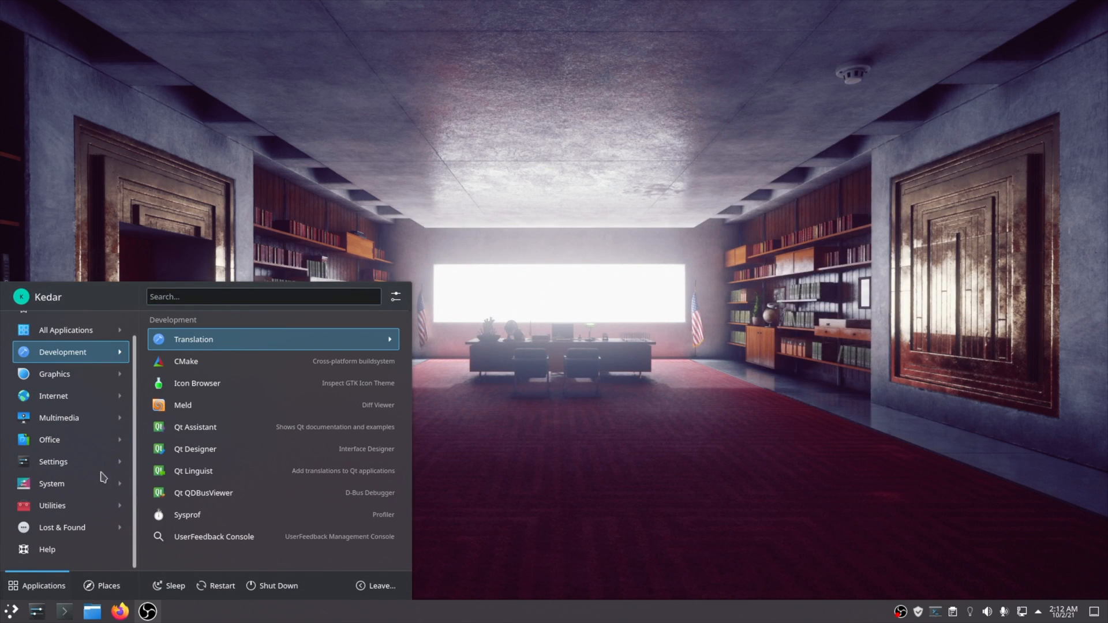
pyautogui.click(456, 472)
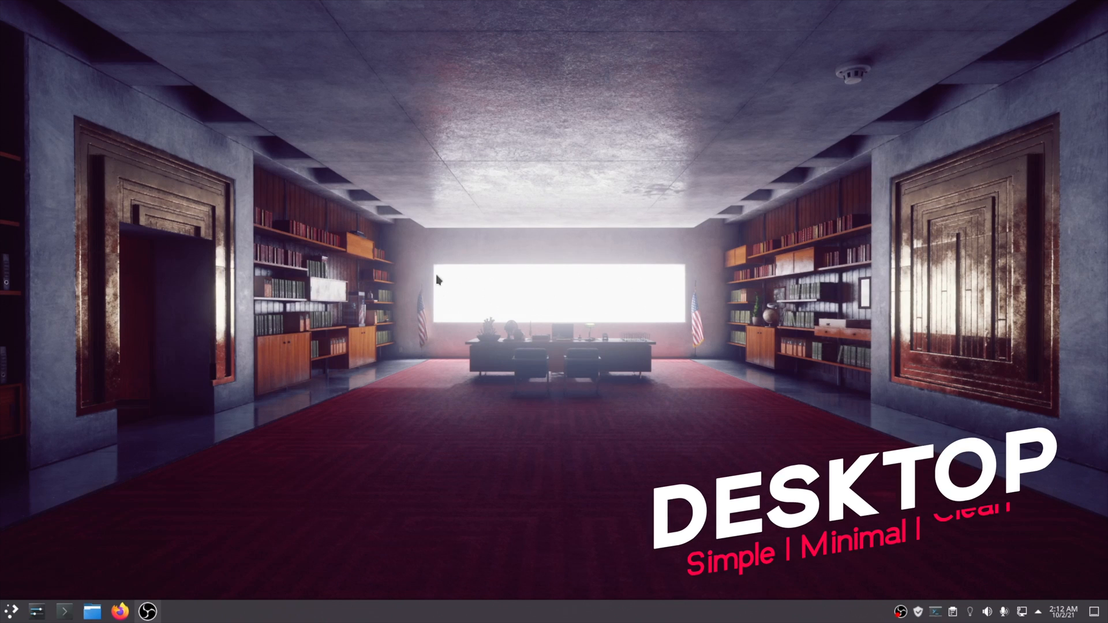
# Step: Change the desktop wallpaper to Canopée, browse the remaining wallpapers and close the desktop settings
pyautogui.rightClick(500, 232)
pyautogui.click(357, 247)
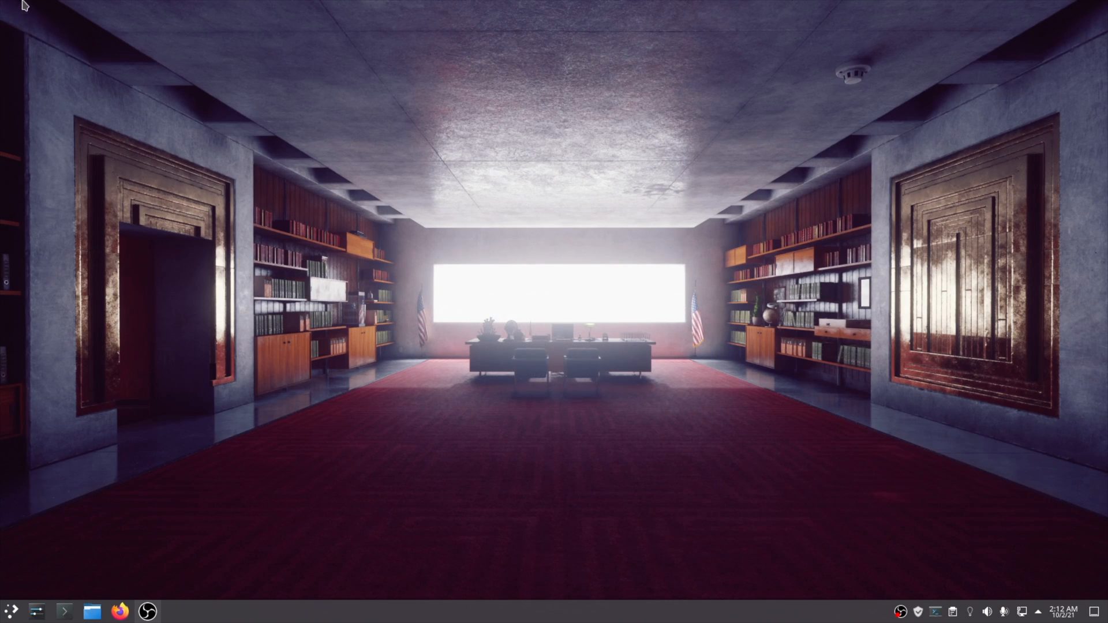
pyautogui.rightClick(441, 235)
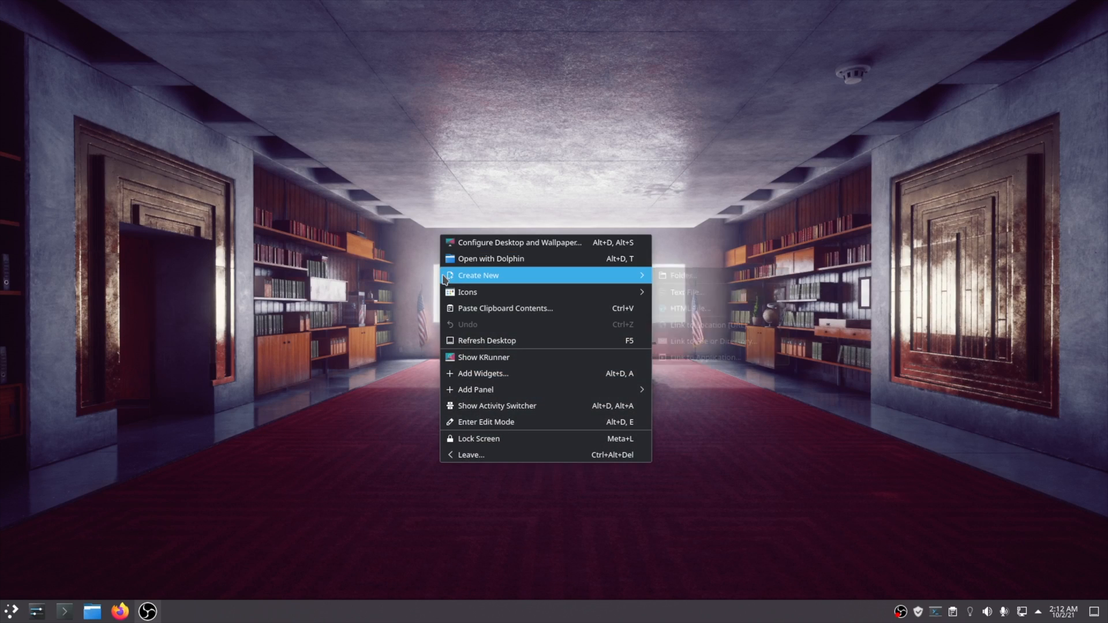
pyautogui.click(507, 243)
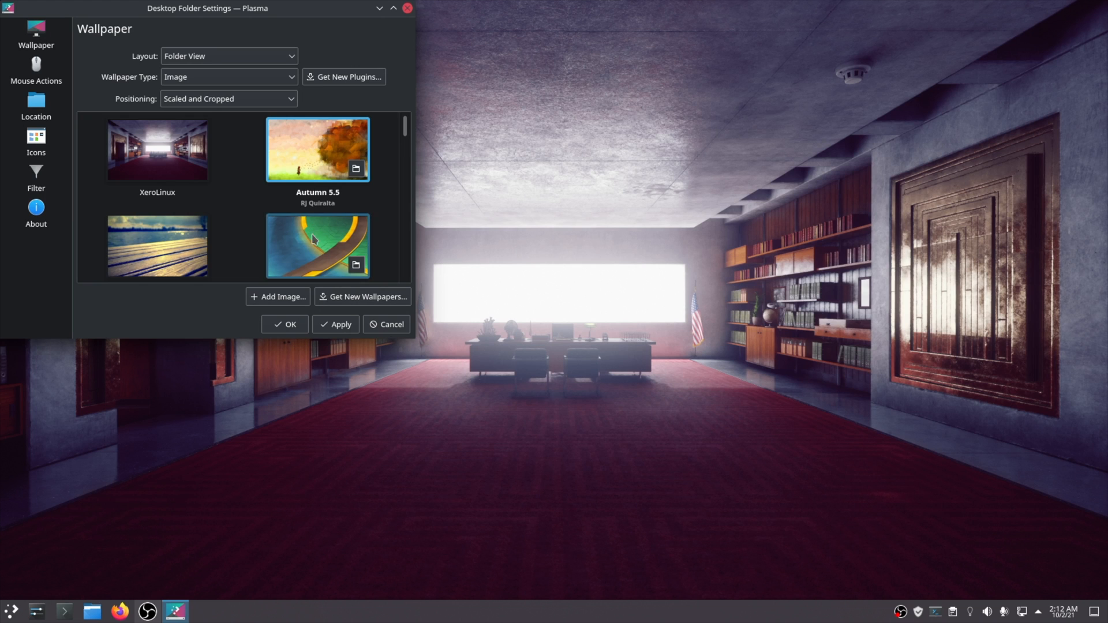
pyautogui.click(328, 270)
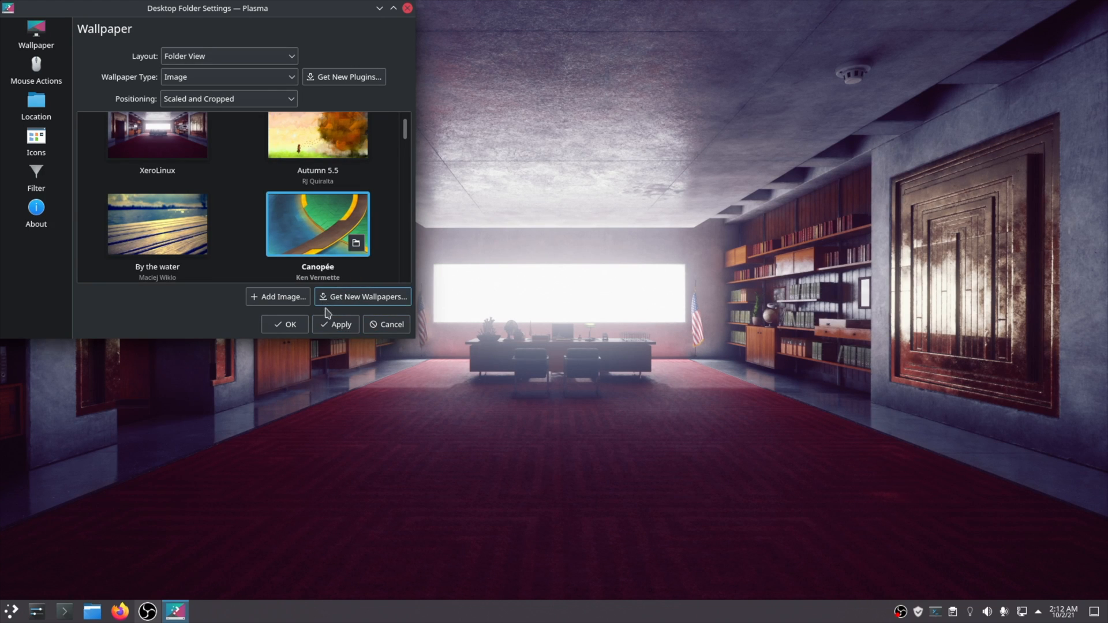
pyautogui.click(336, 324)
pyautogui.scroll(-3, 231, 237)
pyautogui.scroll(-5, 231, 237)
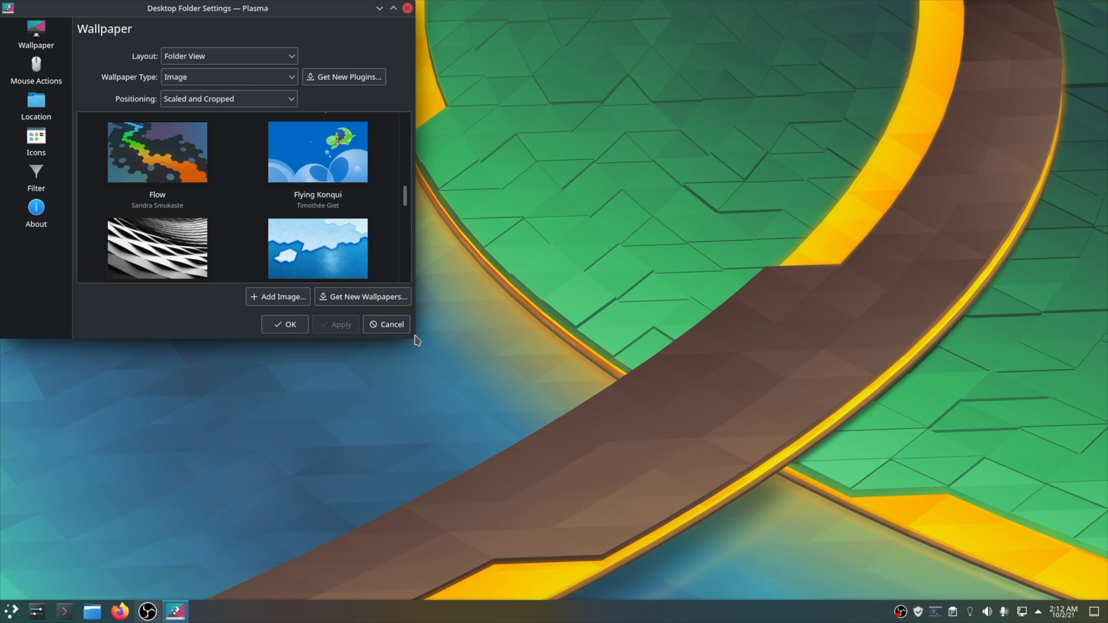
pyautogui.scroll(-5, 339, 247)
pyautogui.click(407, 8)
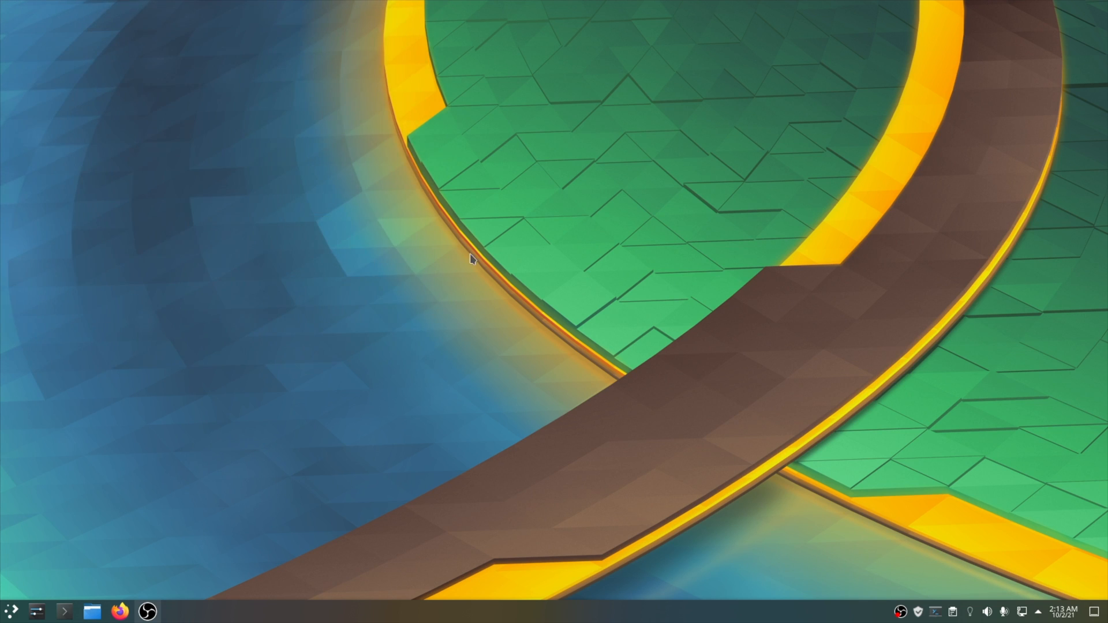
# Step: Open the desktop folder in Dolphin, view the contents of the root device and close the window
pyautogui.rightClick(476, 229)
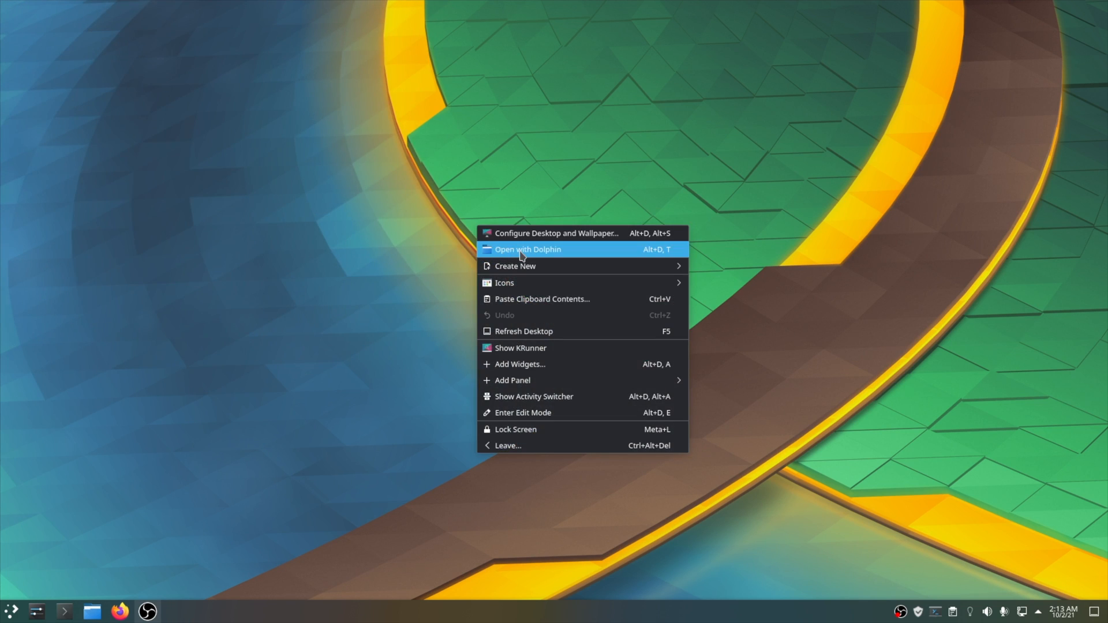
pyautogui.click(571, 255)
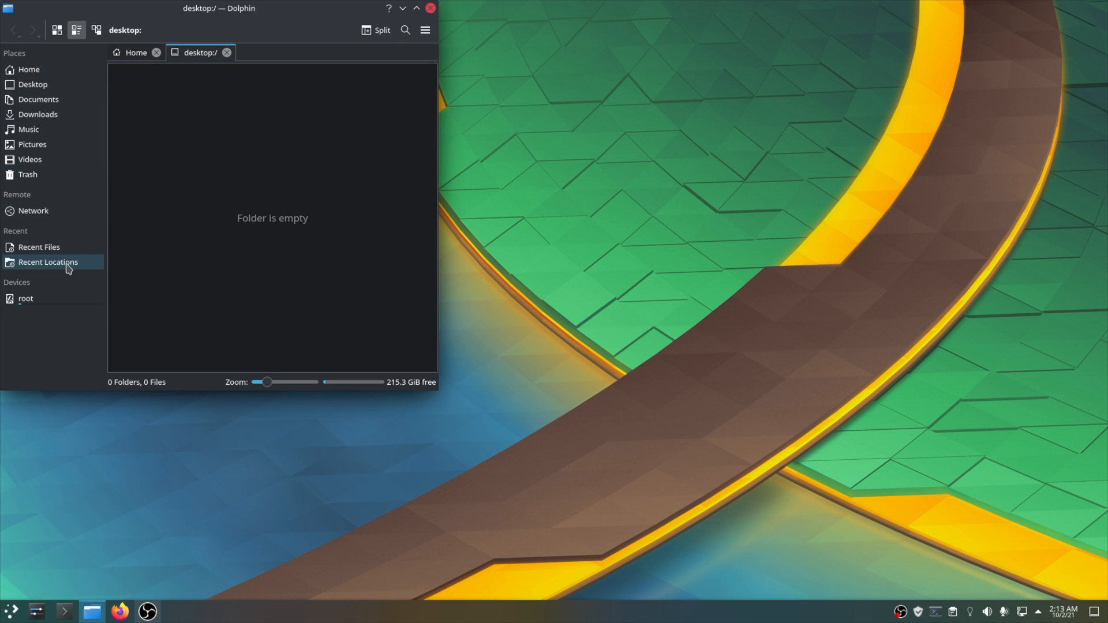
pyautogui.click(41, 304)
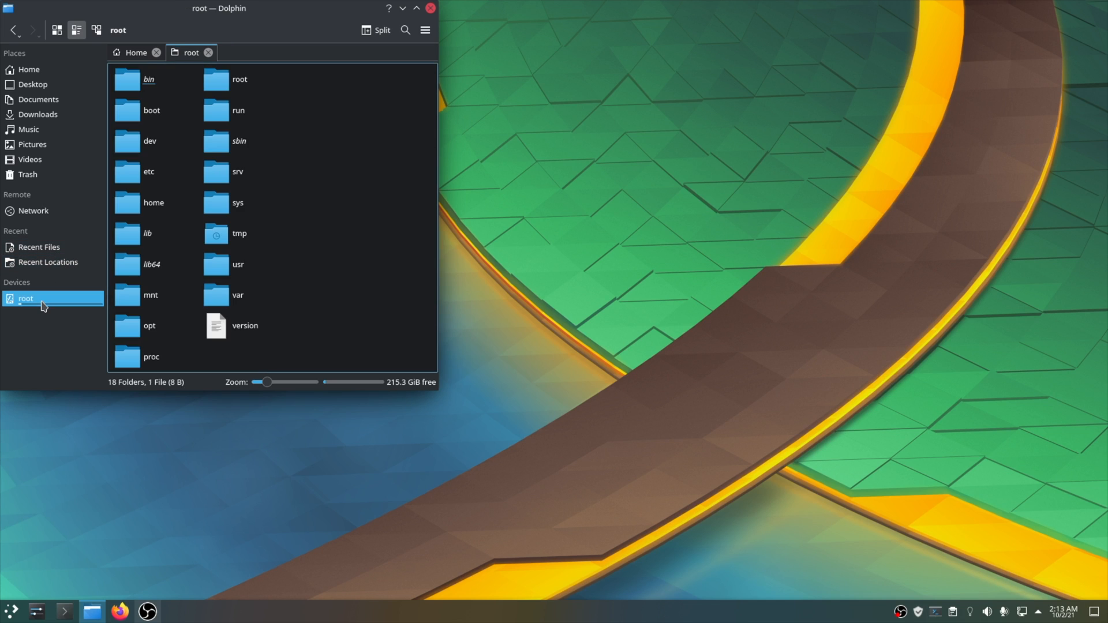
pyautogui.click(429, 8)
# Step: Move the split Dolphin window clear of the Hard Disk Activity widget and open the list of desktop widgets
pyautogui.rightClick(433, 224)
pyautogui.moveTo(574, 265)
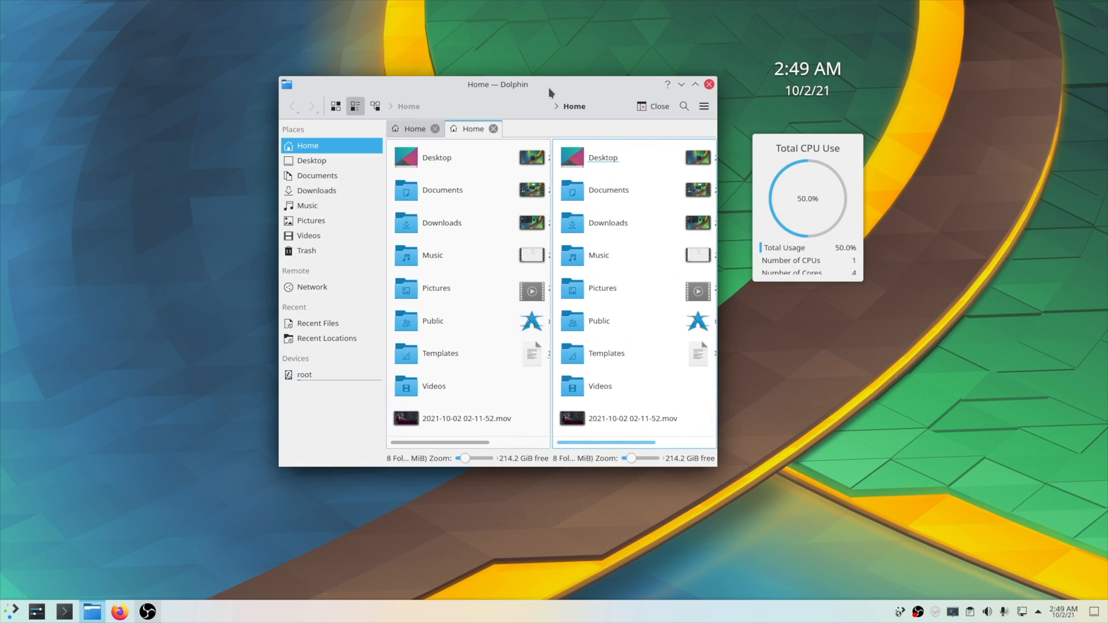
pyautogui.moveTo(551, 92); pyautogui.dragTo(310, 25)
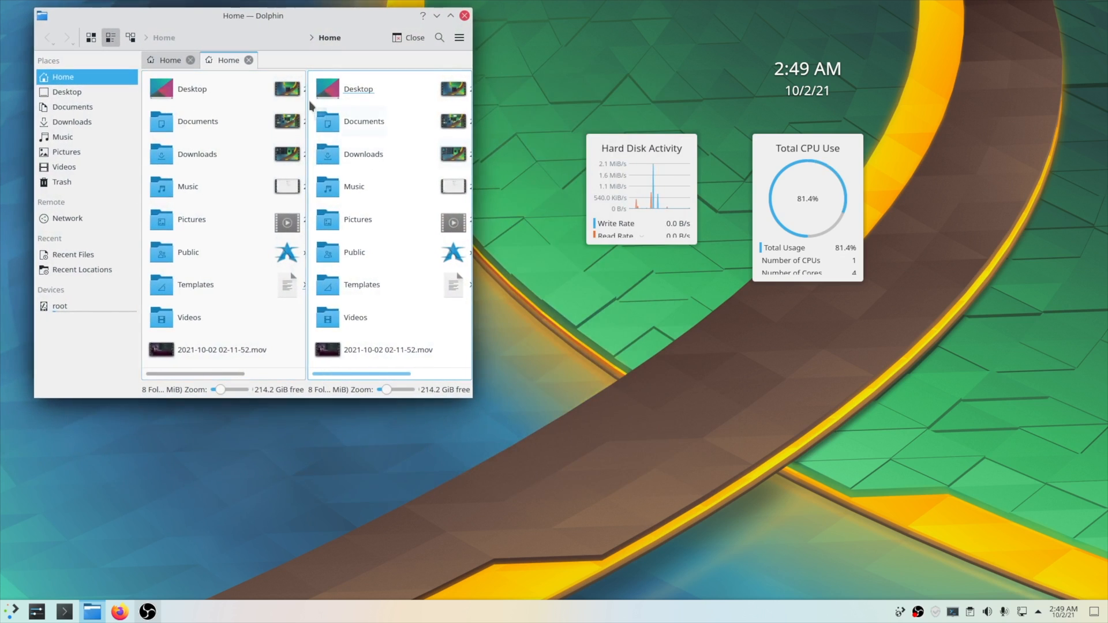
pyautogui.click(368, 326)
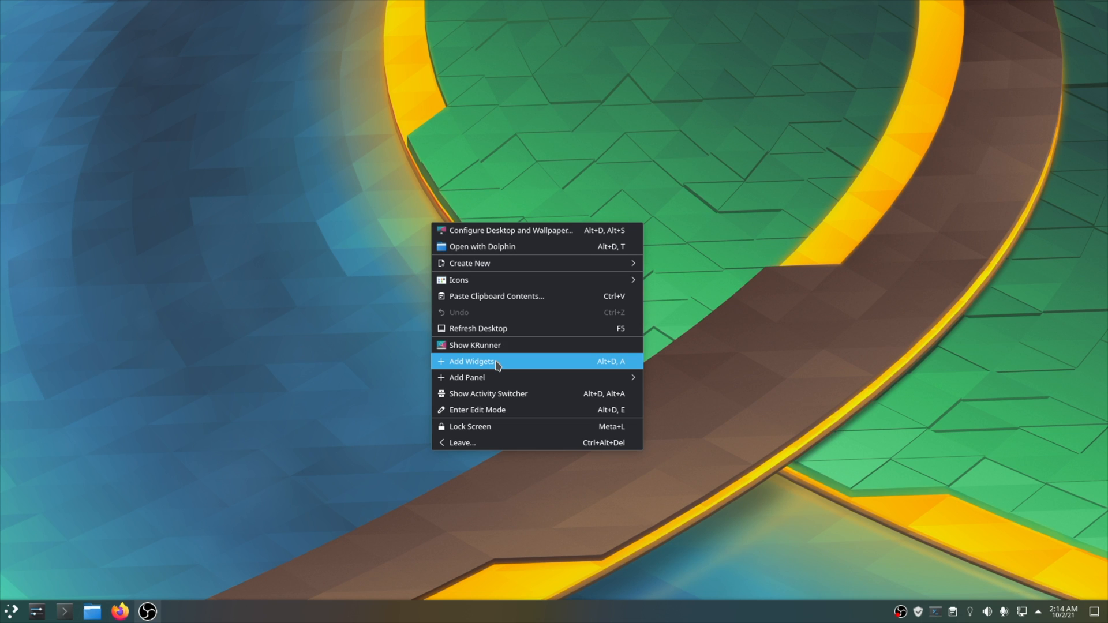
pyautogui.click(498, 362)
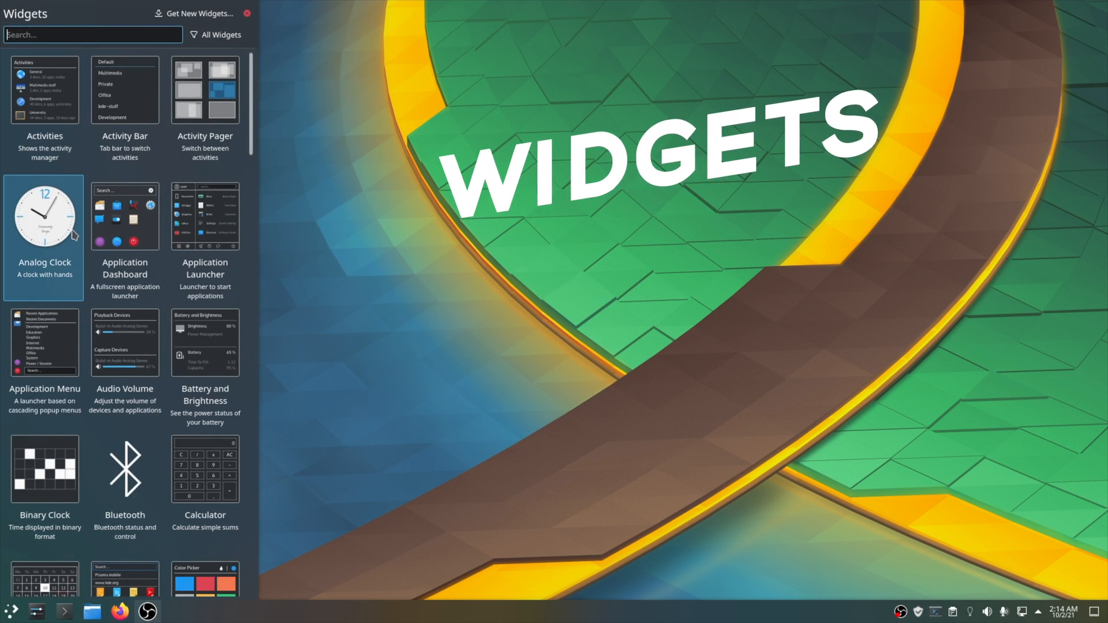
# Step: Look through the available widgets and add the Digital Clock and Dictionary widgets to the desktop
pyautogui.scroll(-10, 89, 346)
pyautogui.scroll(-15, 93, 358)
pyautogui.scroll(15, 98, 378)
pyautogui.scroll(-3, 135, 407)
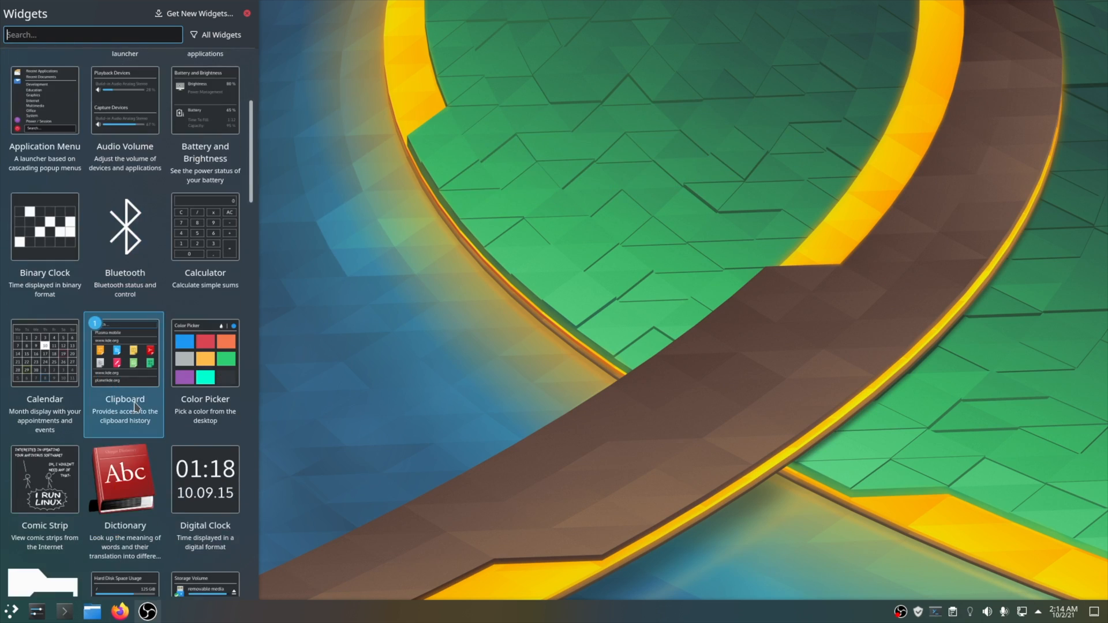
pyautogui.scroll(-3, 136, 407)
pyautogui.moveTo(205, 339); pyautogui.dragTo(716, 126)
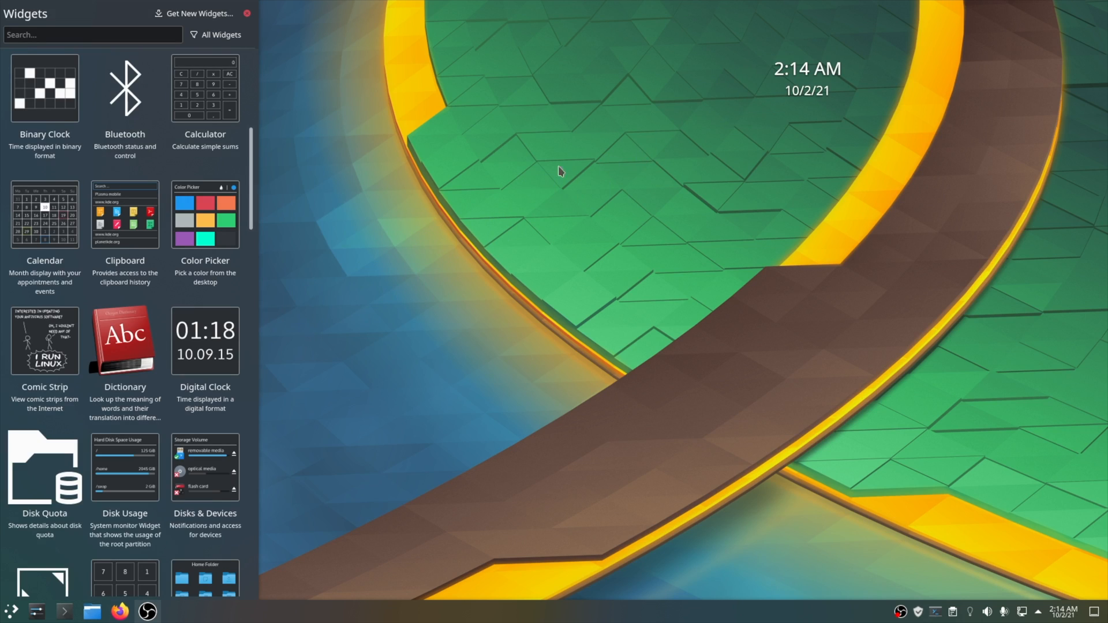
pyautogui.moveTo(134, 359); pyautogui.dragTo(896, 136)
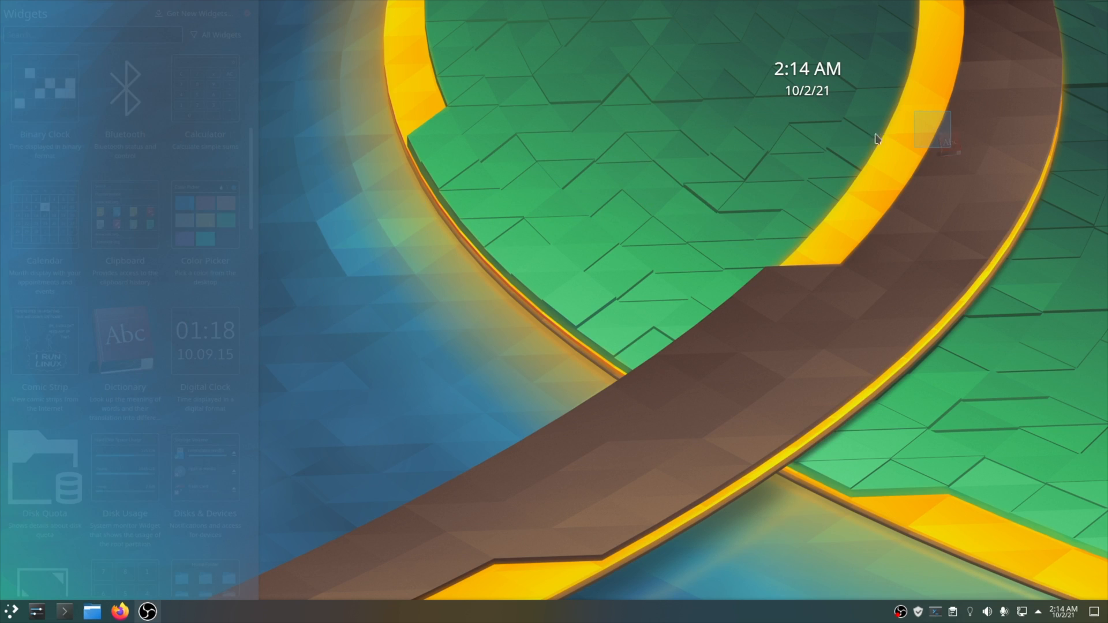
# Step: Place the Disk Quota, Display Configuration and Kate Sessions widgets on the desktop below the Dictionary widget
pyautogui.scroll(-3, 155, 369)
pyautogui.moveTo(34, 306); pyautogui.dragTo(640, 299)
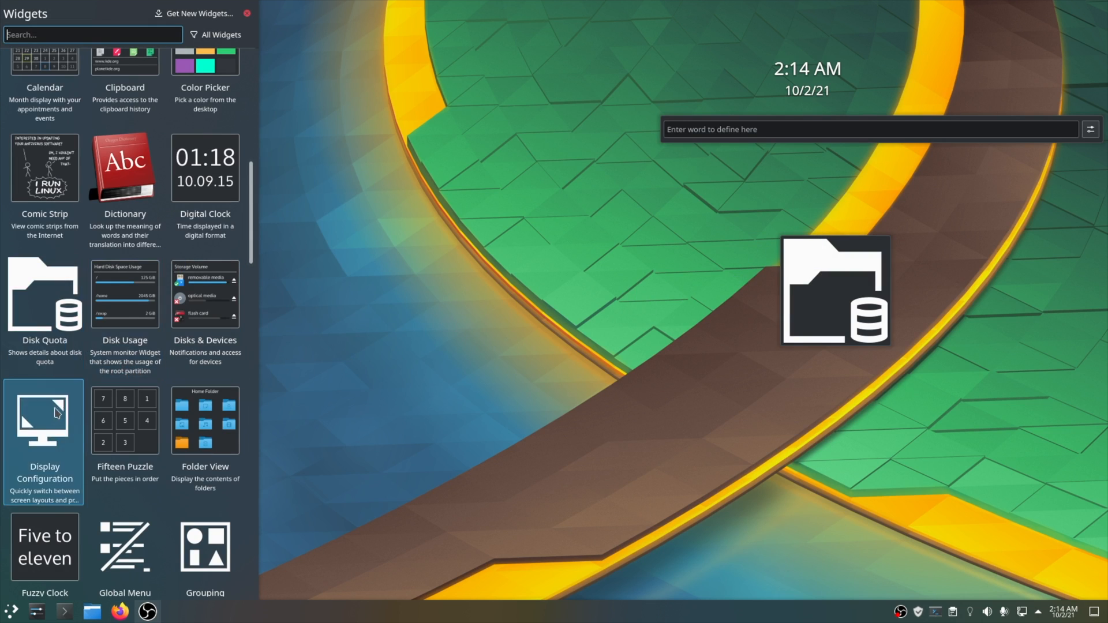
pyautogui.moveTo(43, 424); pyautogui.dragTo(719, 231)
pyautogui.scroll(-10, 133, 248)
pyautogui.moveTo(126, 352); pyautogui.dragTo(988, 234)
# Step: Add the Notifications, Timer and Total CPU Use widgets to free areas of the desktop
pyautogui.scroll(-10, 102, 370)
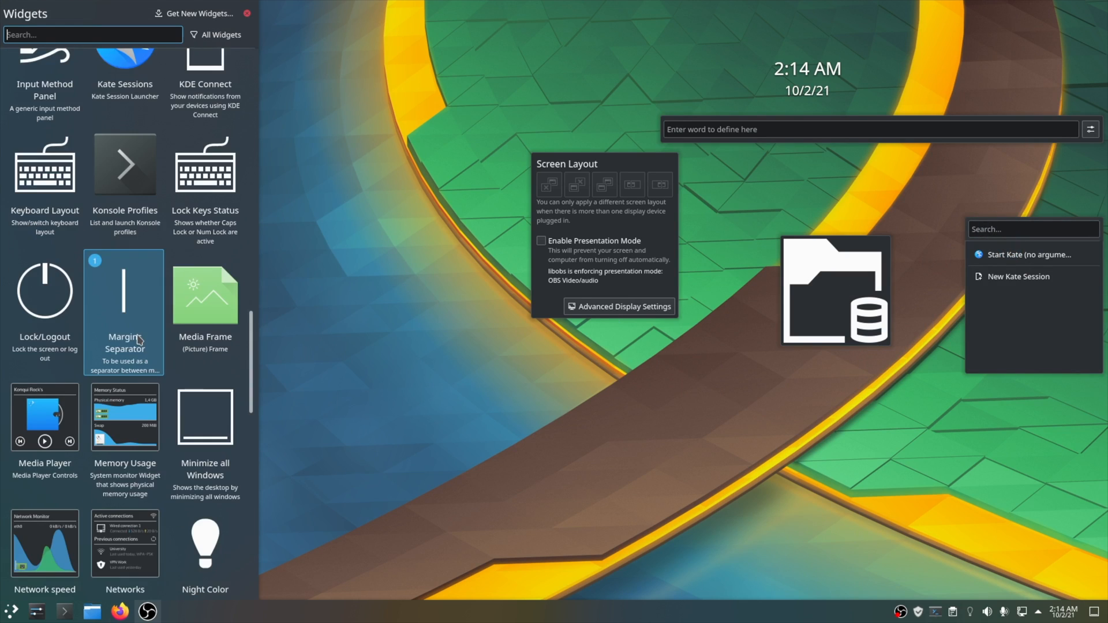
pyautogui.scroll(-2, 102, 370)
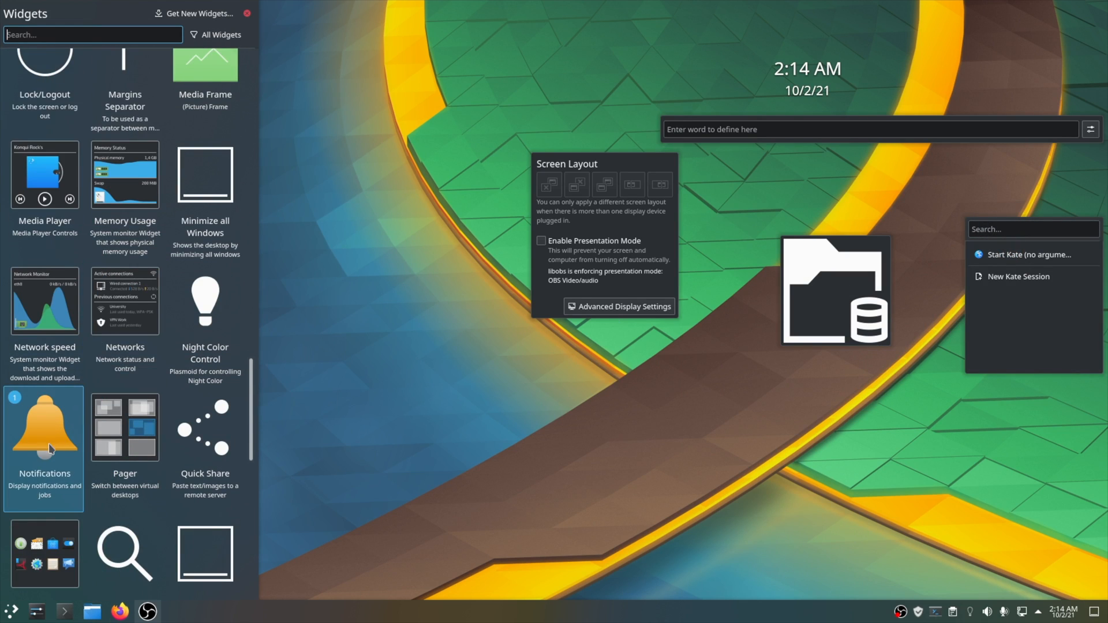
pyautogui.moveTo(32, 442); pyautogui.dragTo(752, 480)
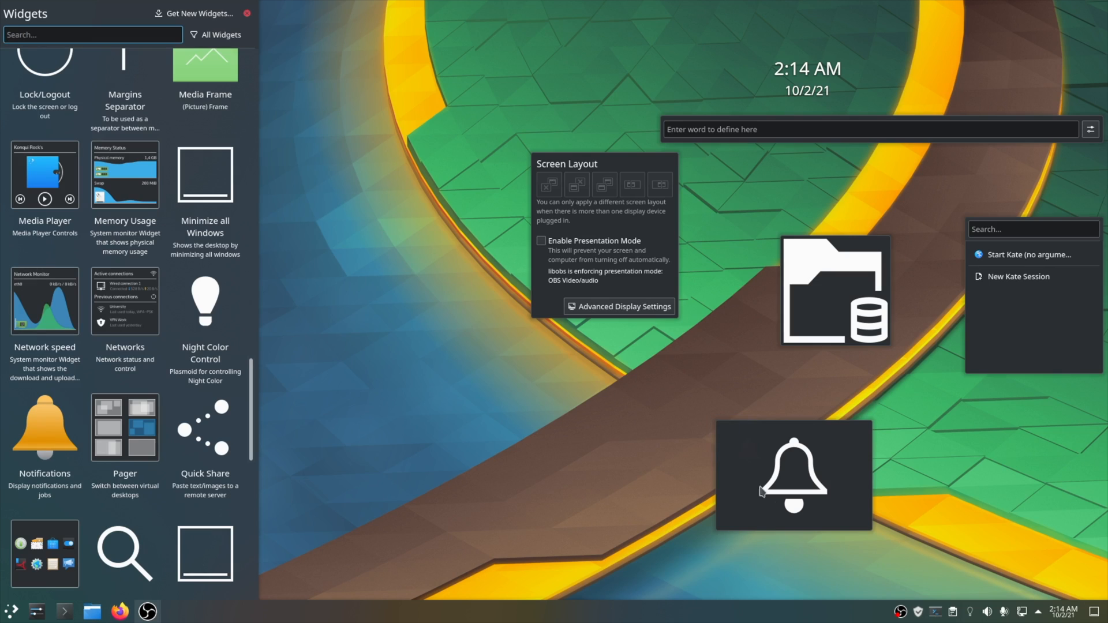
pyautogui.scroll(-7, 125, 473)
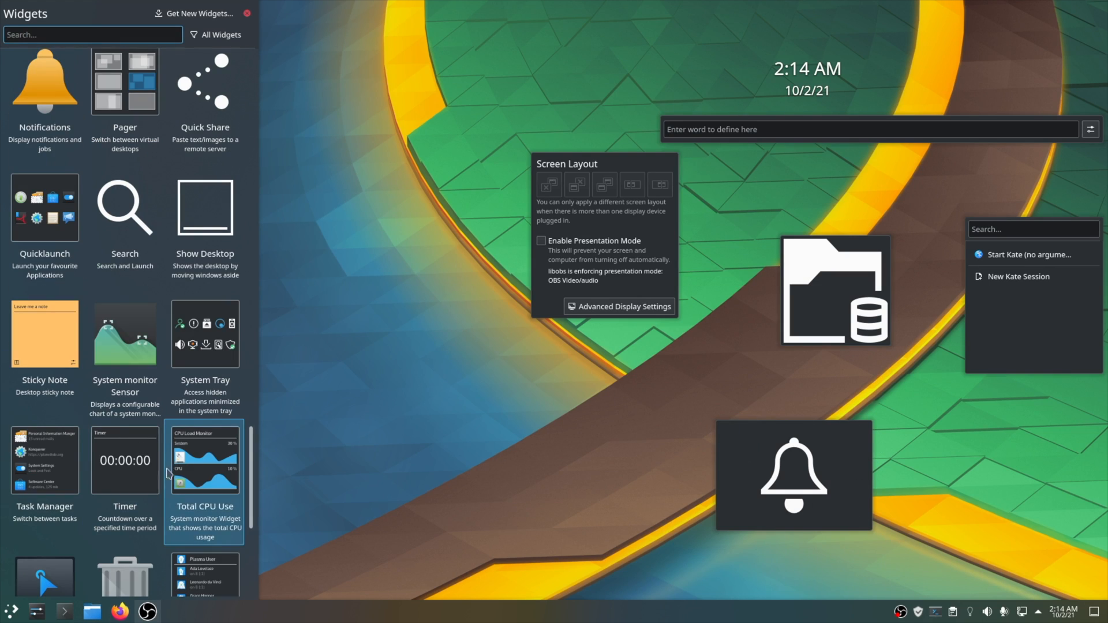
pyautogui.doubleClick(122, 470)
pyautogui.scroll(-4, 152, 460)
pyautogui.moveTo(195, 339); pyautogui.dragTo(432, 162)
pyautogui.scroll(-4, 117, 421)
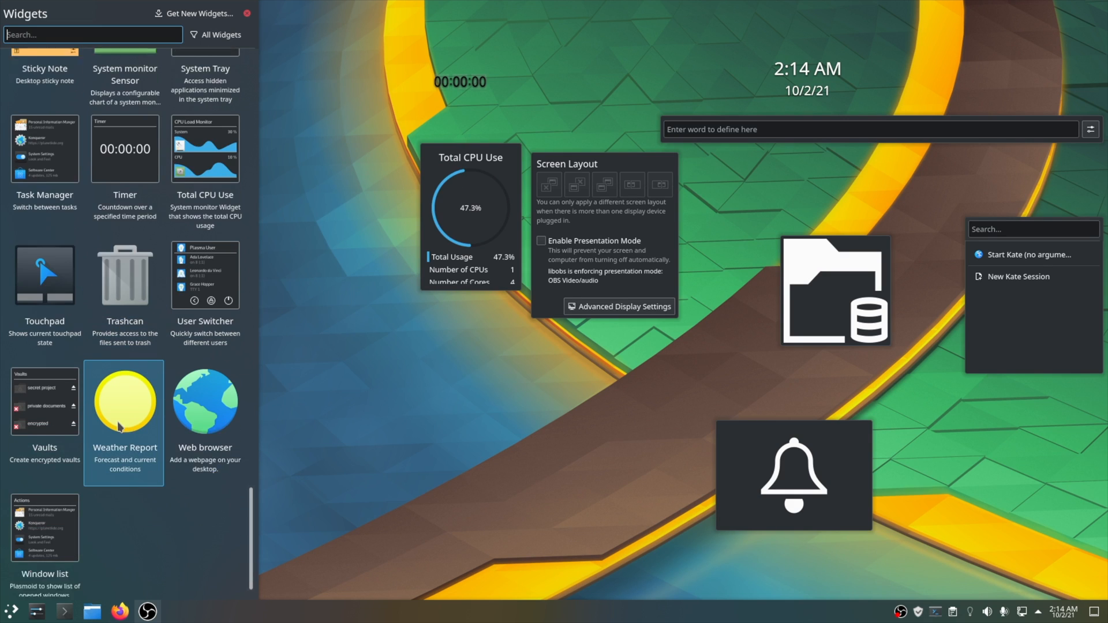
# Step: Add the Bluetooth, Calculator, Analog Clock and Activities widgets to the desktop
pyautogui.scroll(20, 108, 448)
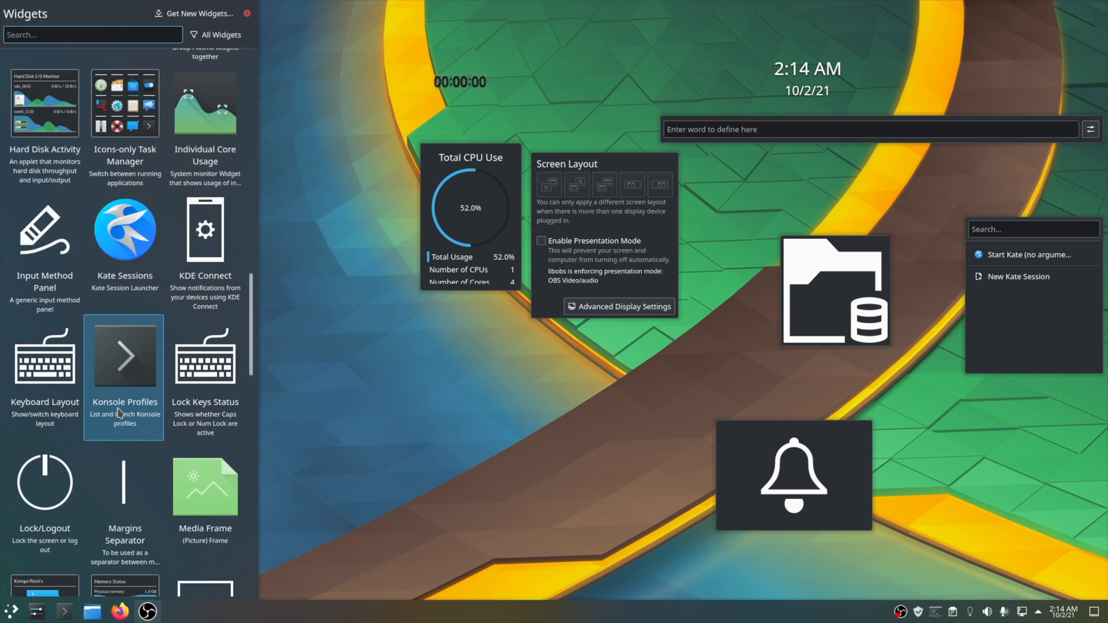
pyautogui.scroll(10, 127, 400)
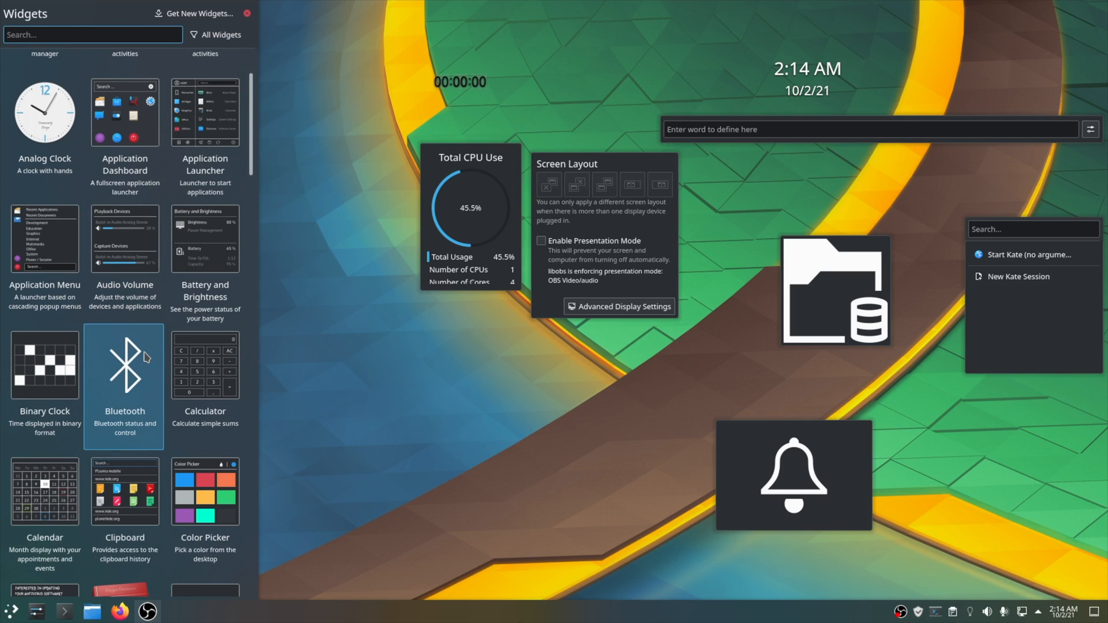
pyautogui.doubleClick(129, 384)
pyautogui.moveTo(180, 371); pyautogui.dragTo(508, 427)
pyautogui.moveTo(45, 113); pyautogui.dragTo(349, 99)
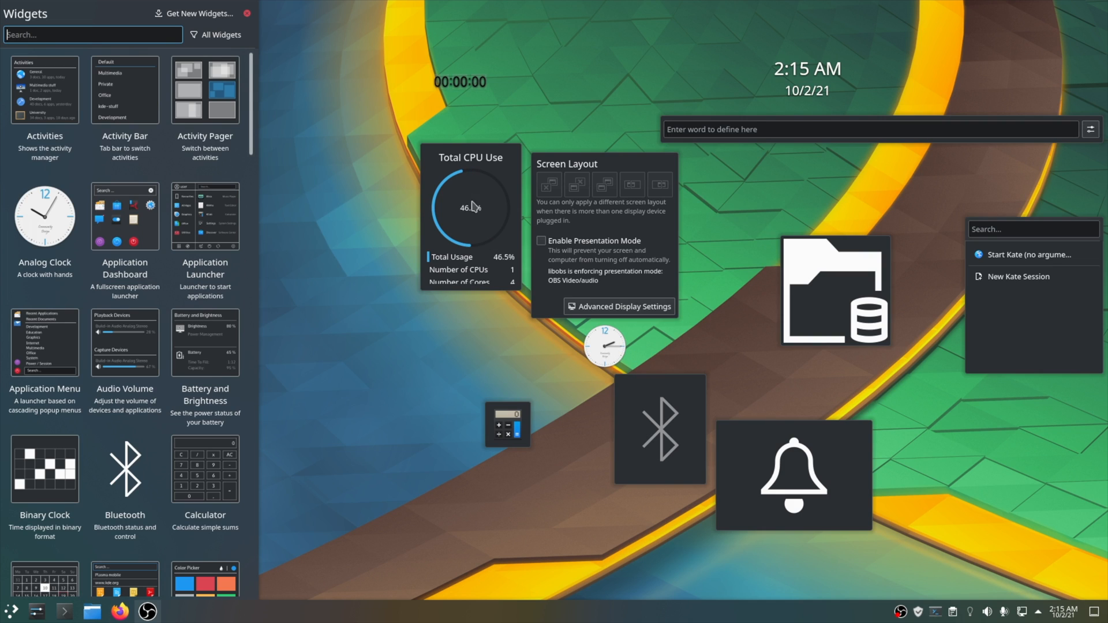
pyautogui.moveTo(57, 110); pyautogui.dragTo(324, 105)
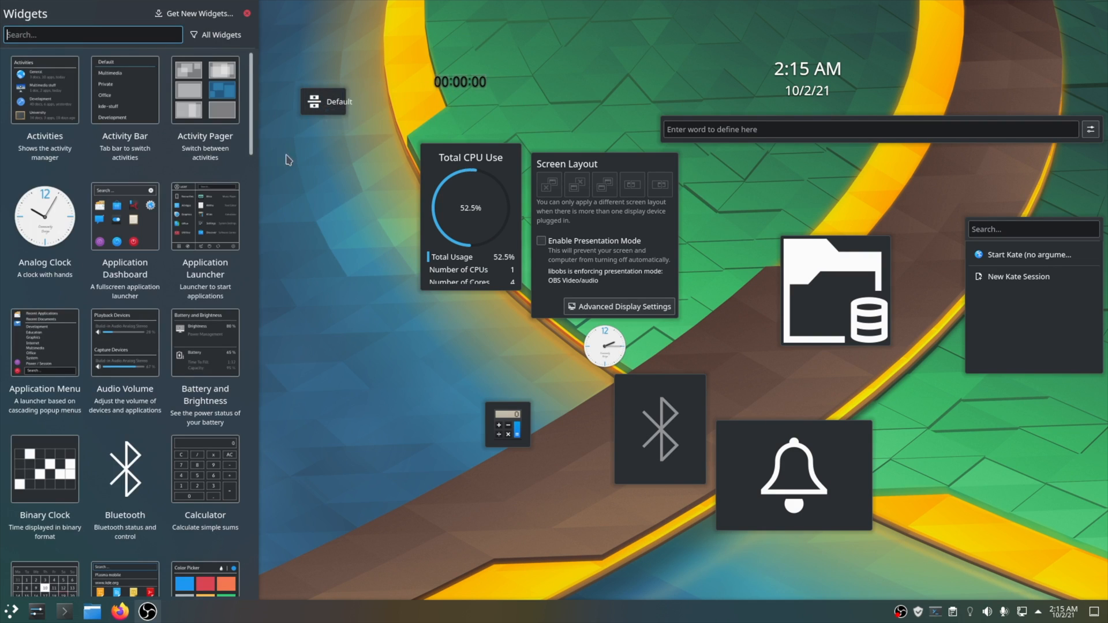
# Step: Place the Clipboard widget below the Activities widget and delete the entry from its history
pyautogui.scroll(-5, 122, 250)
pyautogui.moveTo(122, 249); pyautogui.dragTo(312, 173)
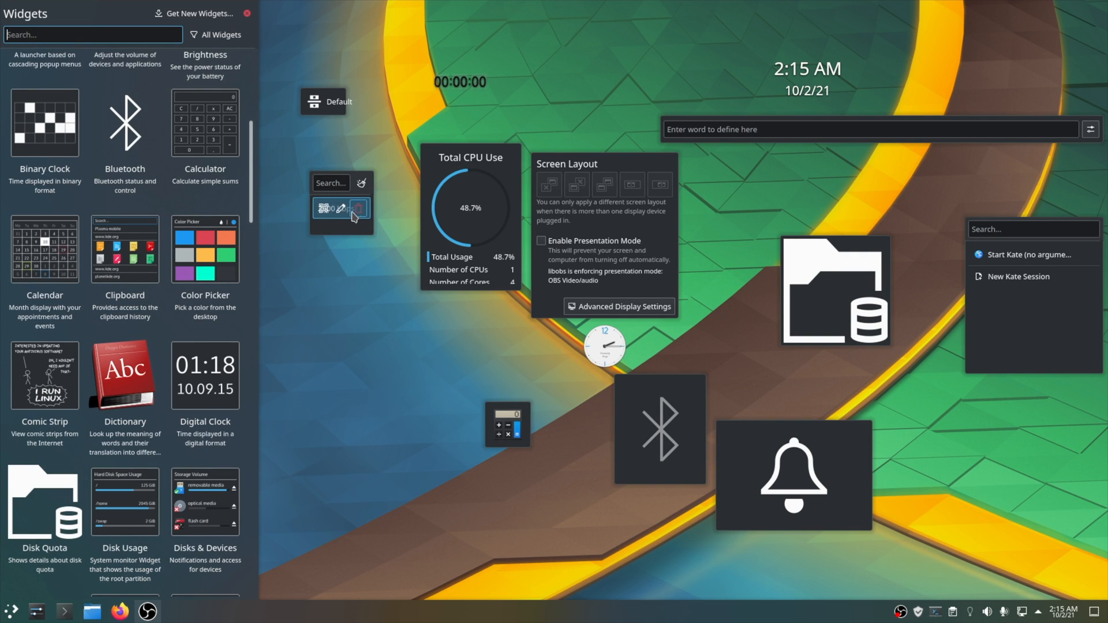
pyautogui.click(357, 209)
# Step: Add the Hard Disk Activity widget to the desktop below the Clipboard widget
pyautogui.scroll(-3, 116, 439)
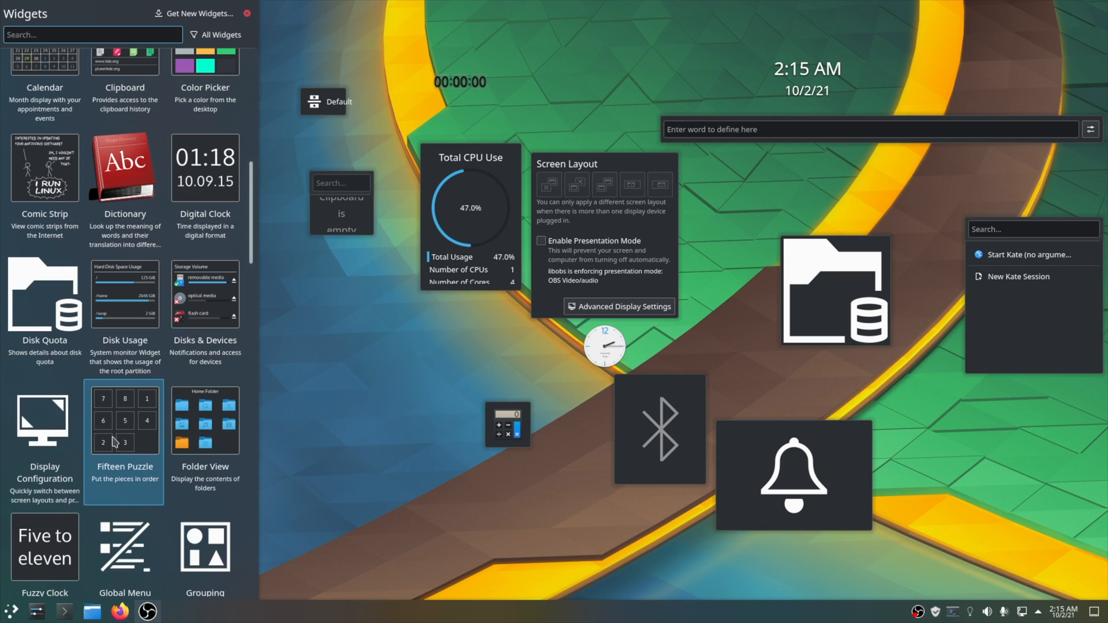
pyautogui.scroll(-3, 112, 442)
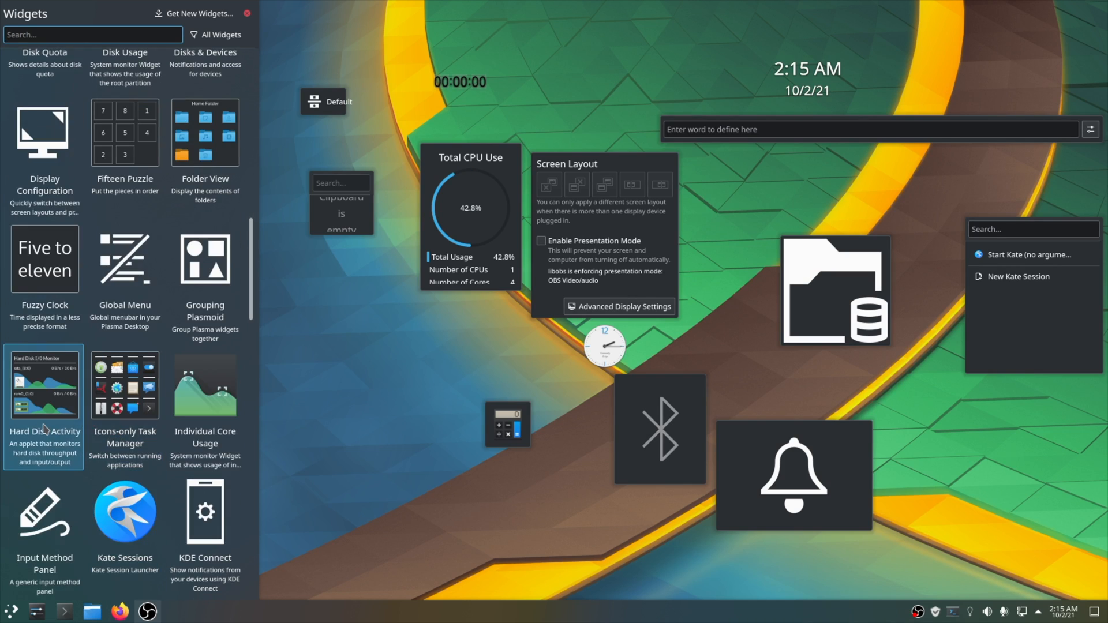
pyautogui.moveTo(37, 411); pyautogui.dragTo(399, 405)
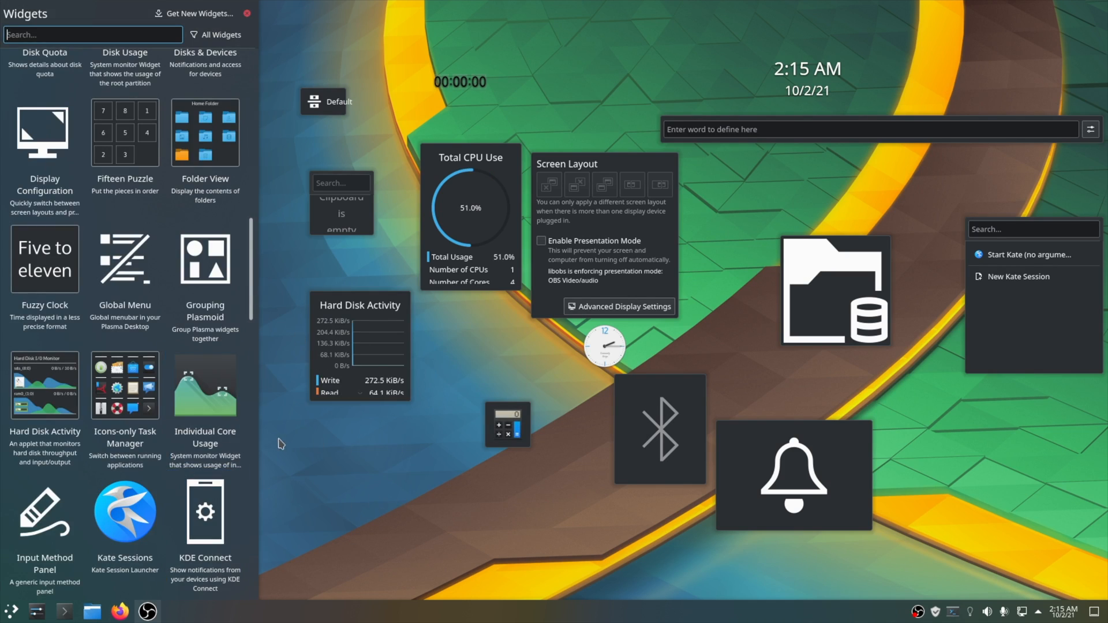
# Step: Add the Media Player widget to the desktop, view its playback controls and close them
pyautogui.scroll(-8, 251, 444)
pyautogui.moveTo(45, 462); pyautogui.dragTo(371, 465)
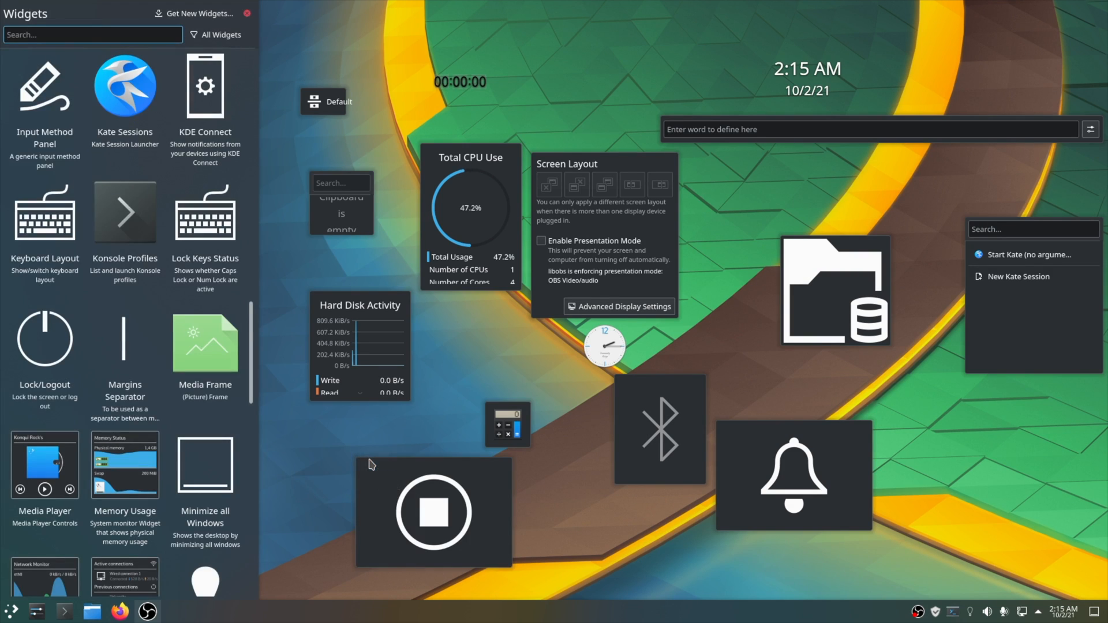
pyautogui.click(434, 532)
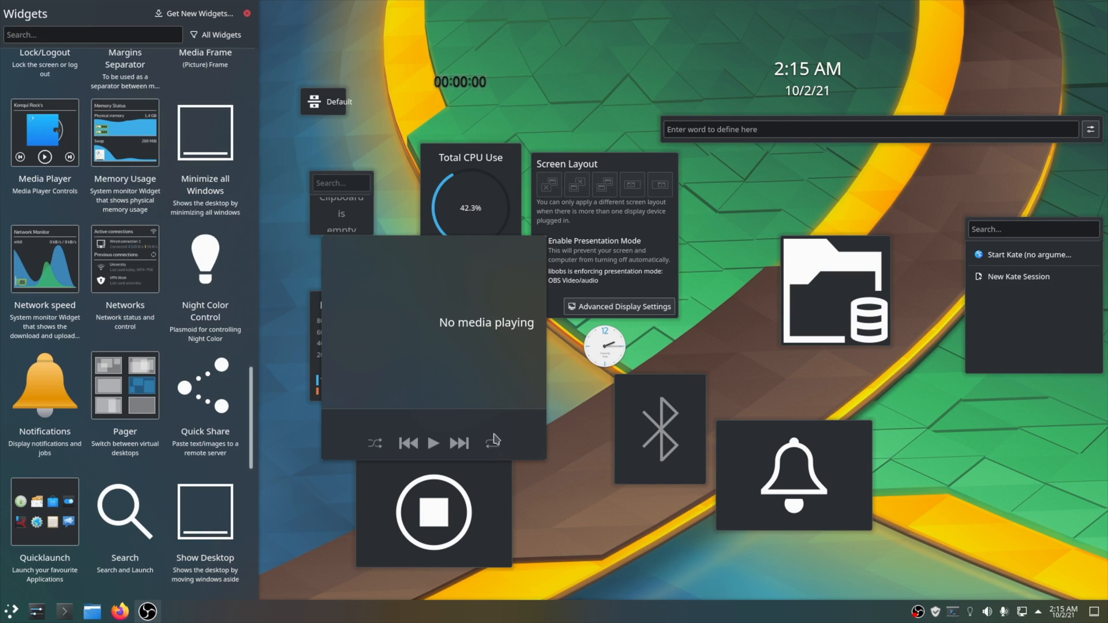
pyautogui.click(558, 508)
# Step: Place a Sticky Note widget above Screen Layout and add the Web browser widget to the desktop
pyautogui.moveTo(45, 292); pyautogui.dragTo(563, 47)
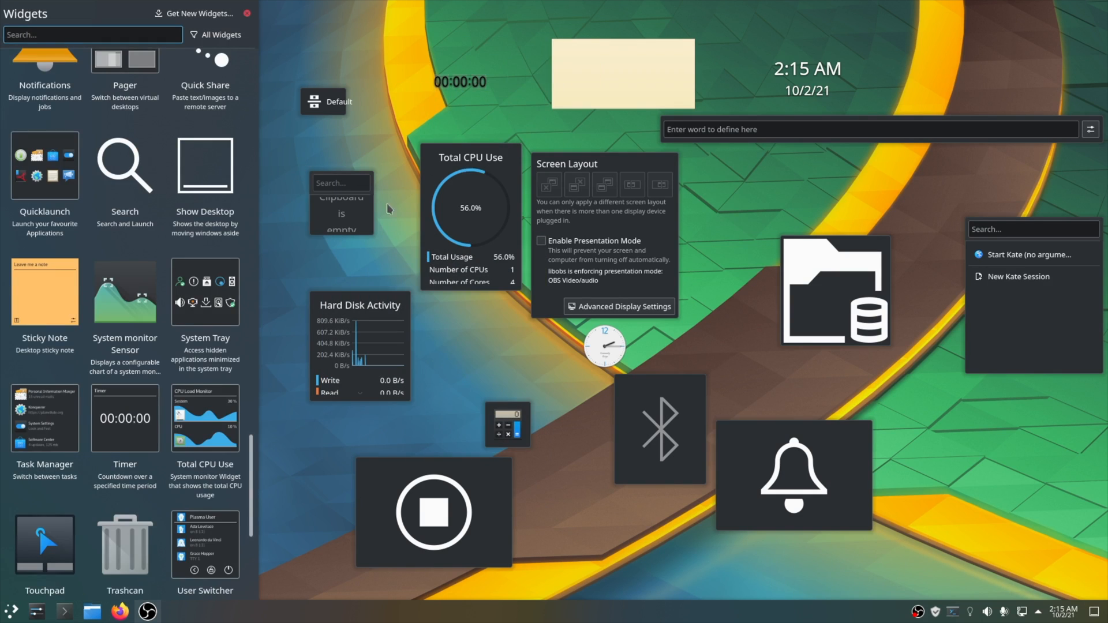
pyautogui.scroll(-3, 35, 385)
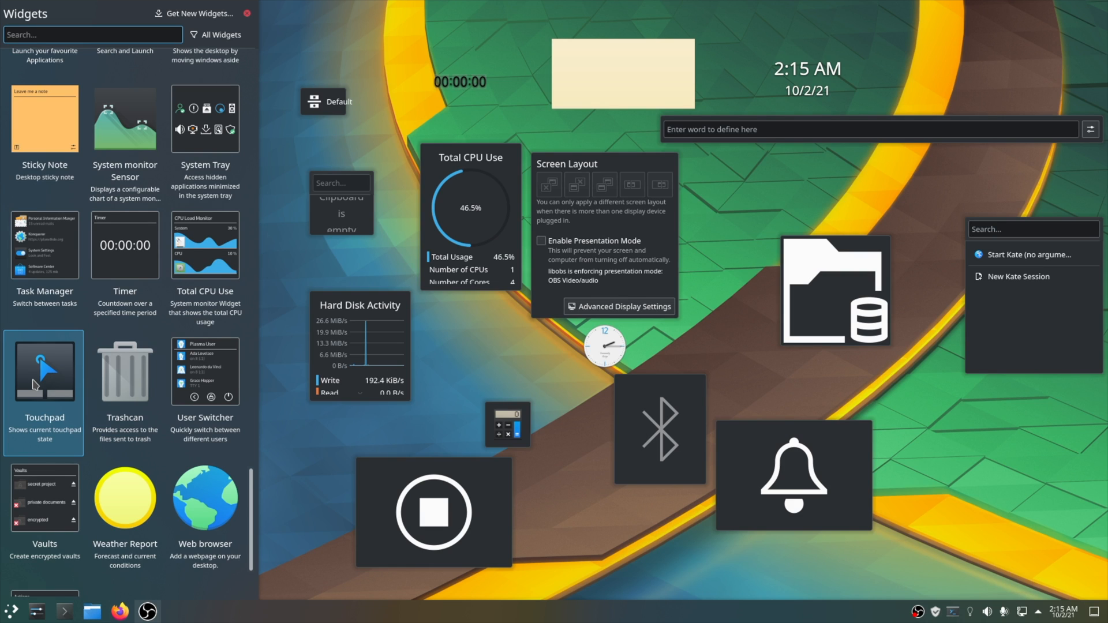
pyautogui.scroll(-2, 35, 385)
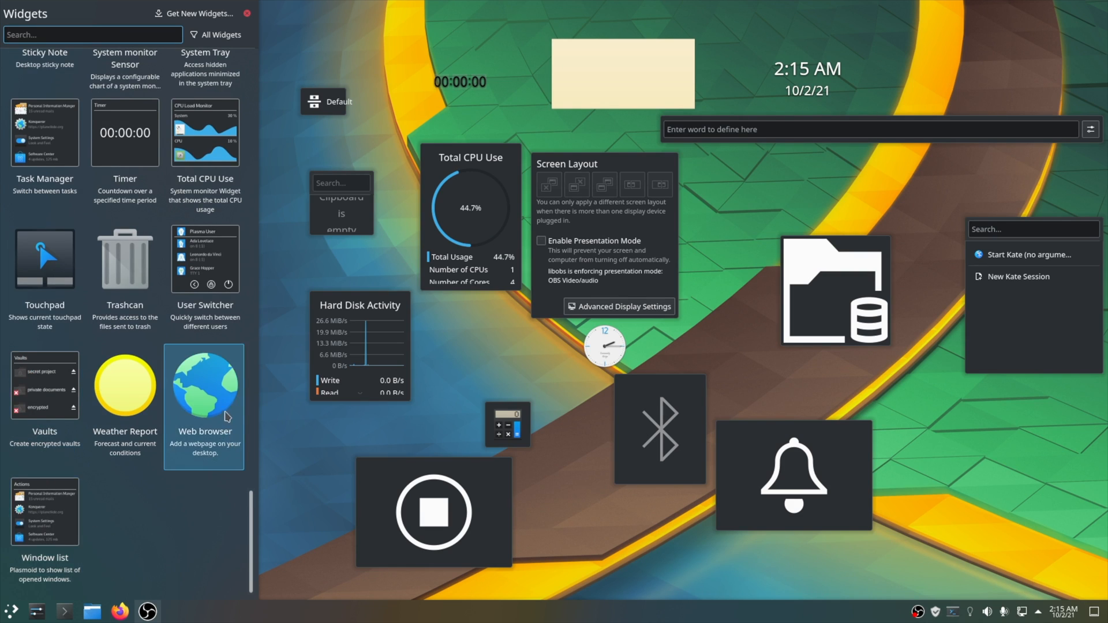
pyautogui.scroll(1, 208, 424)
pyautogui.moveTo(193, 427); pyautogui.dragTo(1011, 440)
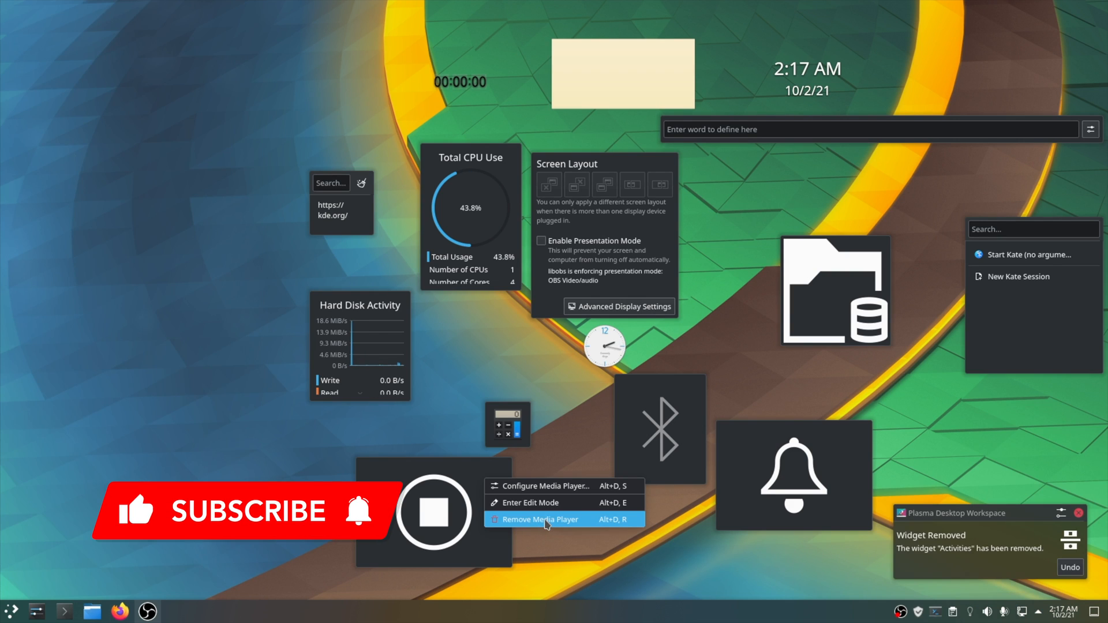
# Step: Remove the Media Player widget, load google.com in the Web browser widget and look over the page
pyautogui.click(546, 520)
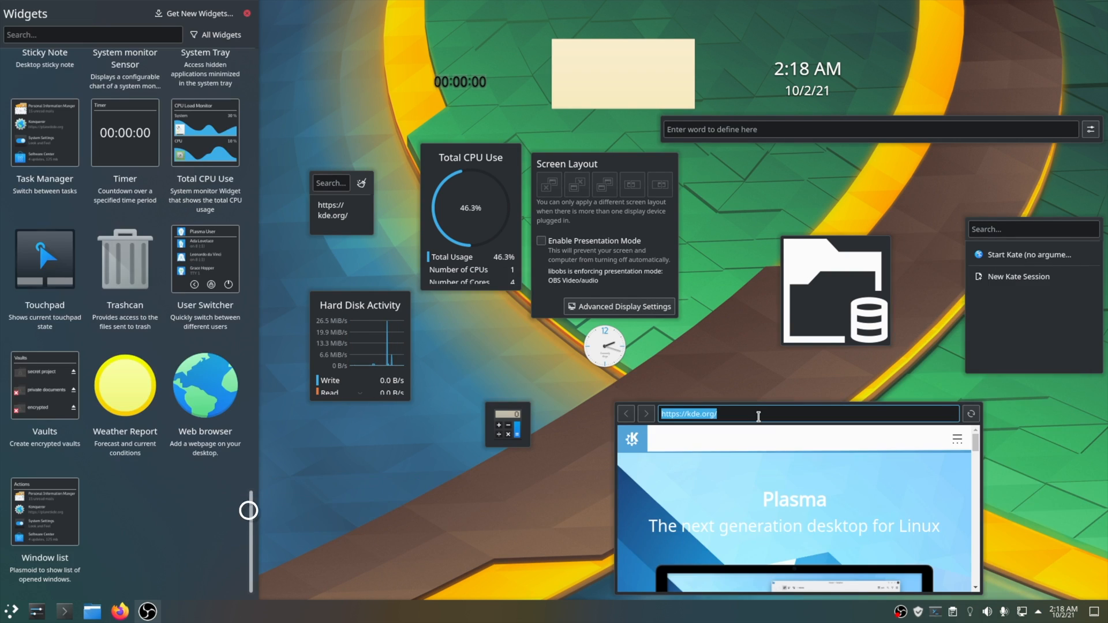
pyautogui.write('google.com')
pyautogui.press('Return')
pyautogui.click(807, 533)
pyautogui.scroll(-4, 832, 507)
pyautogui.scroll(4, 881, 490)
# Step: Remove the Web browser and Disk Quota widgets and move Total CPU Use beneath the Digital Clock
pyautogui.rightClick(631, 406)
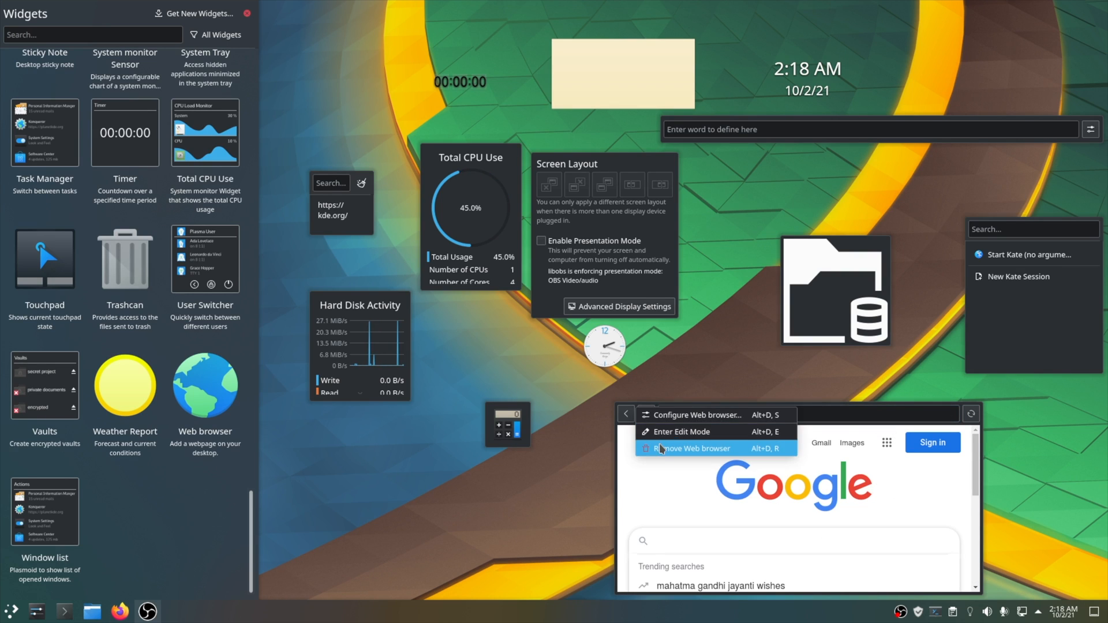
pyautogui.click(664, 453)
pyautogui.rightClick(845, 279)
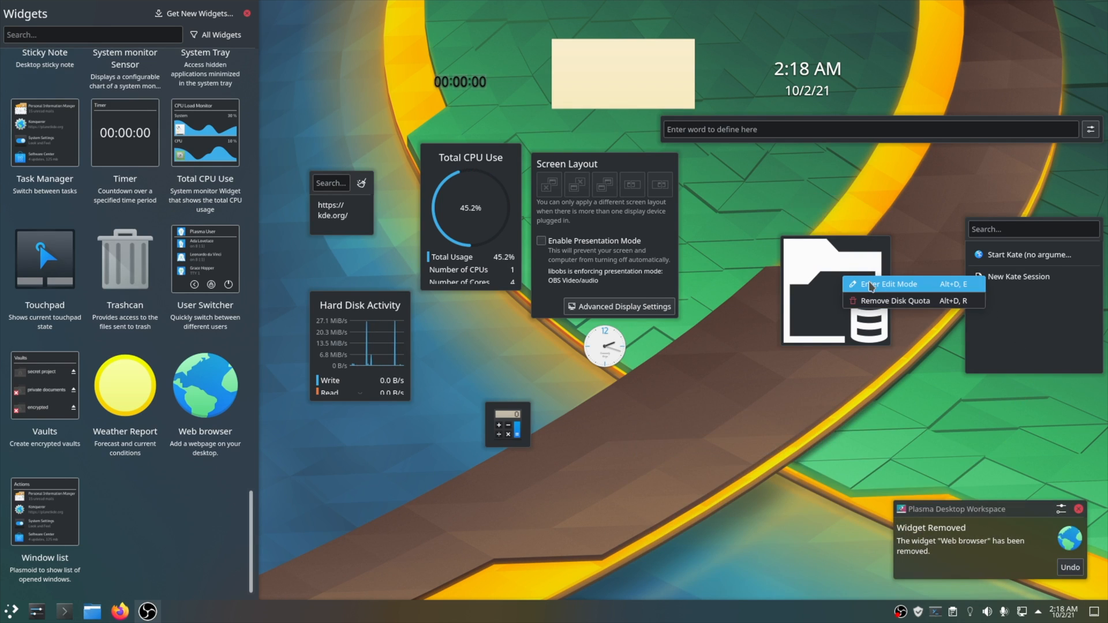
pyautogui.click(872, 285)
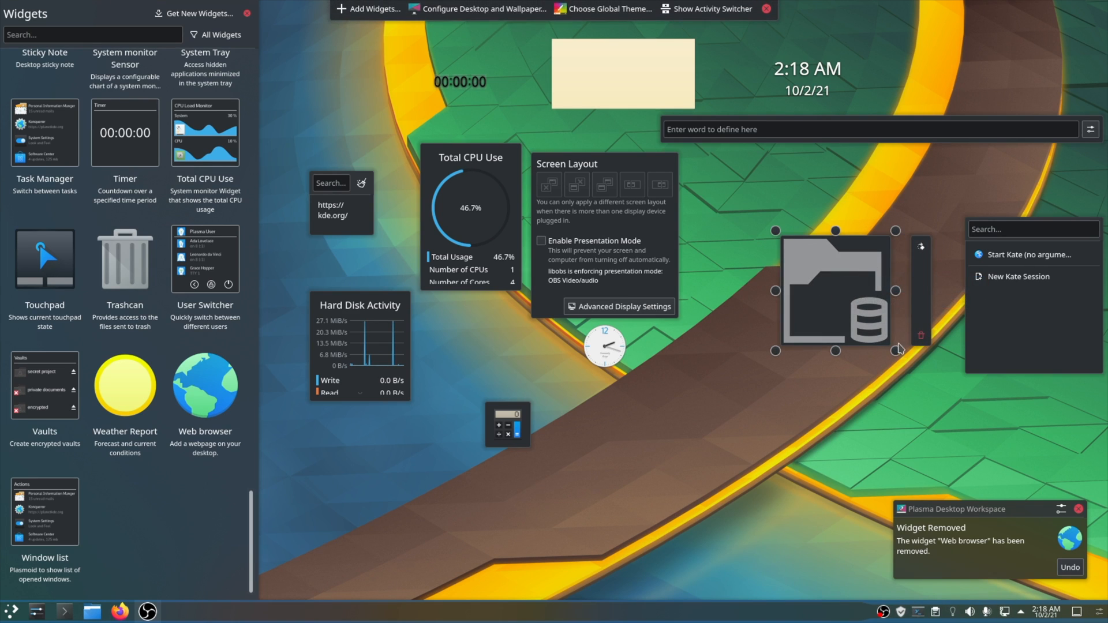
pyautogui.click(921, 336)
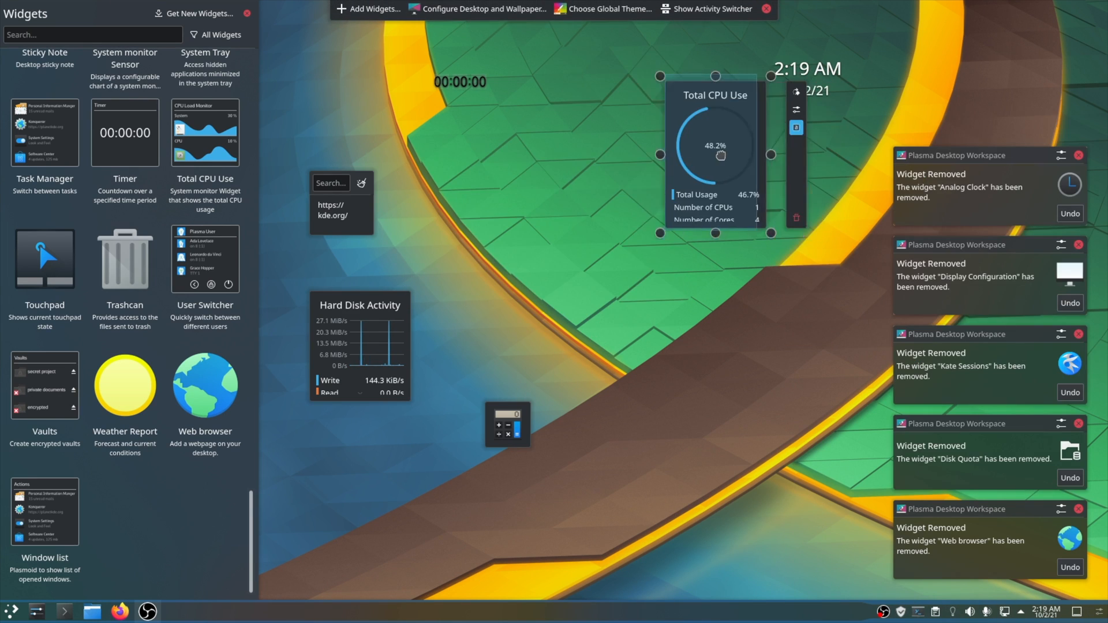
pyautogui.moveTo(745, 159); pyautogui.dragTo(817, 227)
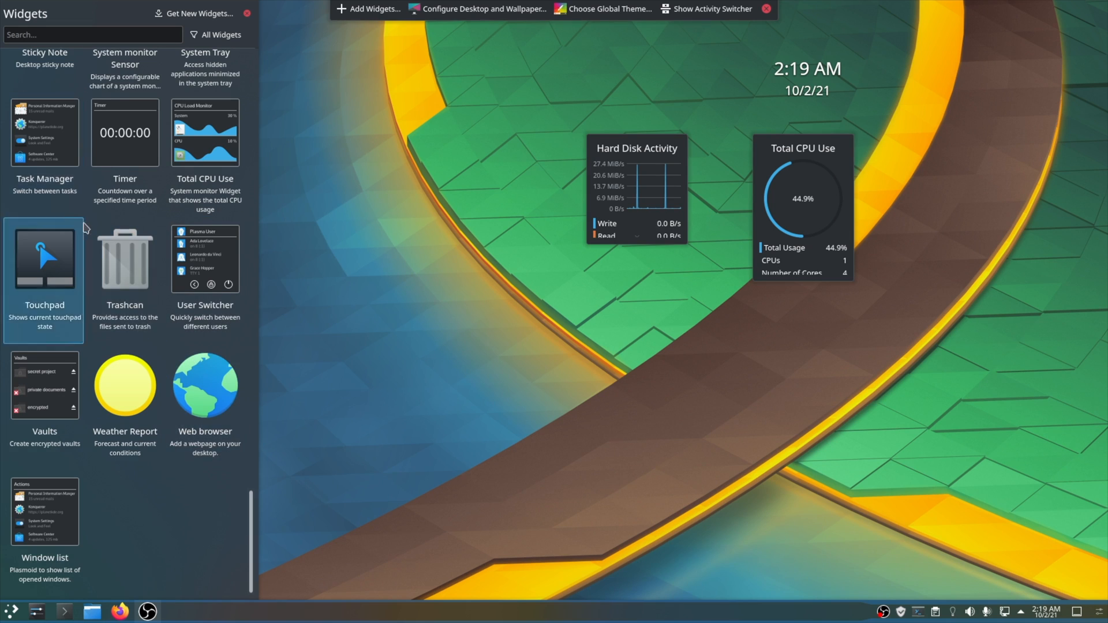
# Step: Browse the downloadable new Plasma widgets online and close the download window
pyautogui.scroll(2, 125, 174)
pyautogui.click(182, 15)
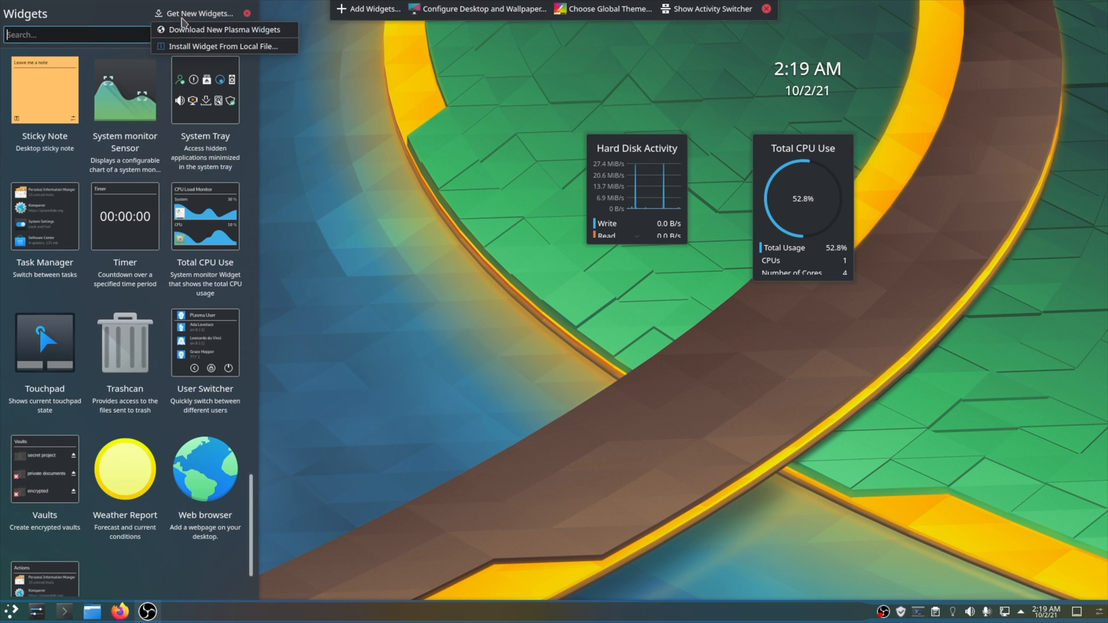
pyautogui.click(247, 29)
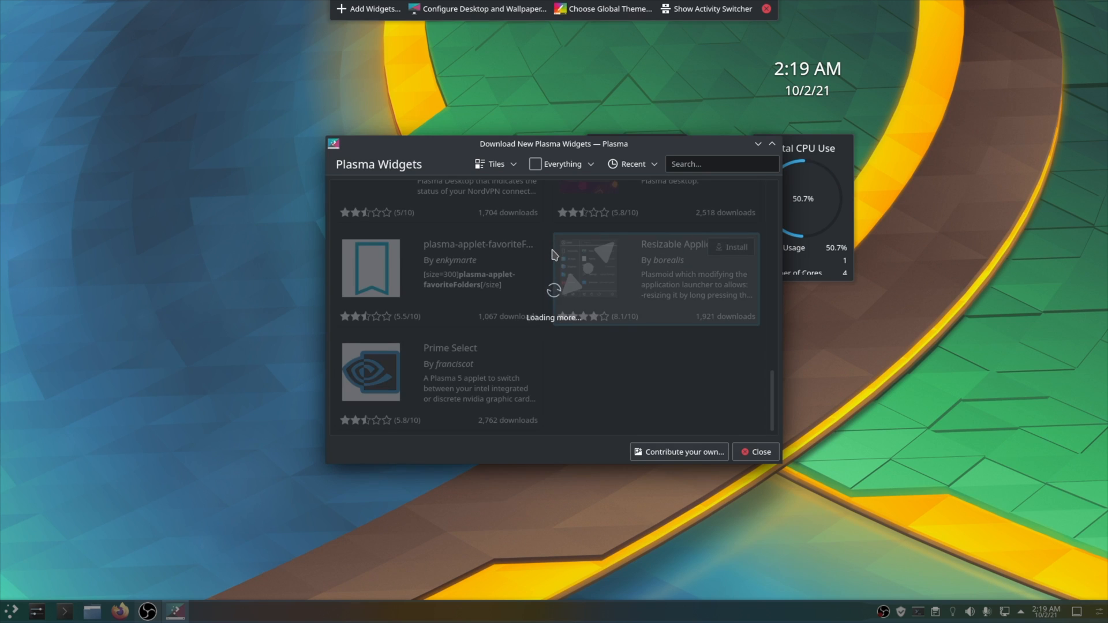
pyautogui.click(756, 452)
# Step: Leave the desktop's edit mode and add an Application Menu Bar panel
pyautogui.rightClick(334, 153)
pyautogui.click(407, 93)
pyautogui.rightClick(375, 139)
pyautogui.moveTo(430, 296)
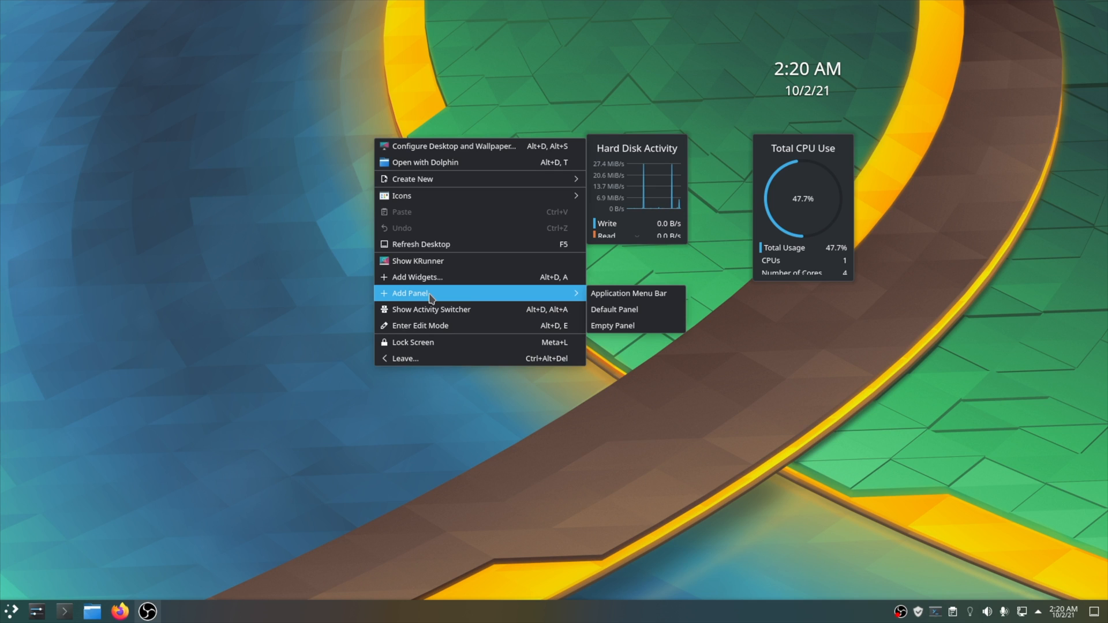
pyautogui.click(616, 297)
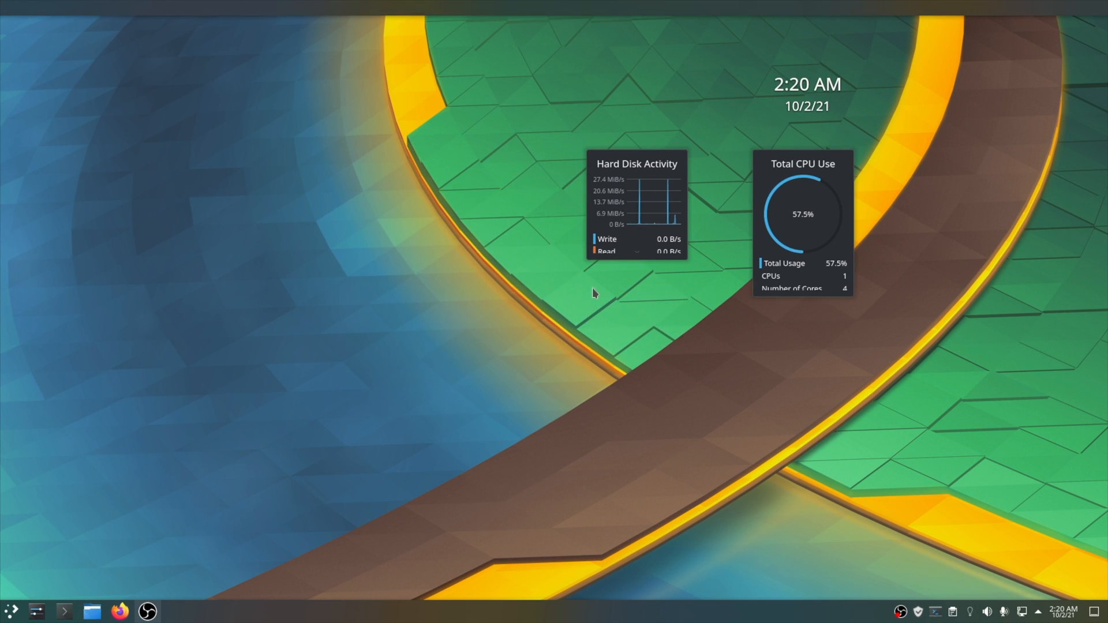
# Step: Add a Default Panel to the desktop
pyautogui.rightClick(240, 175)
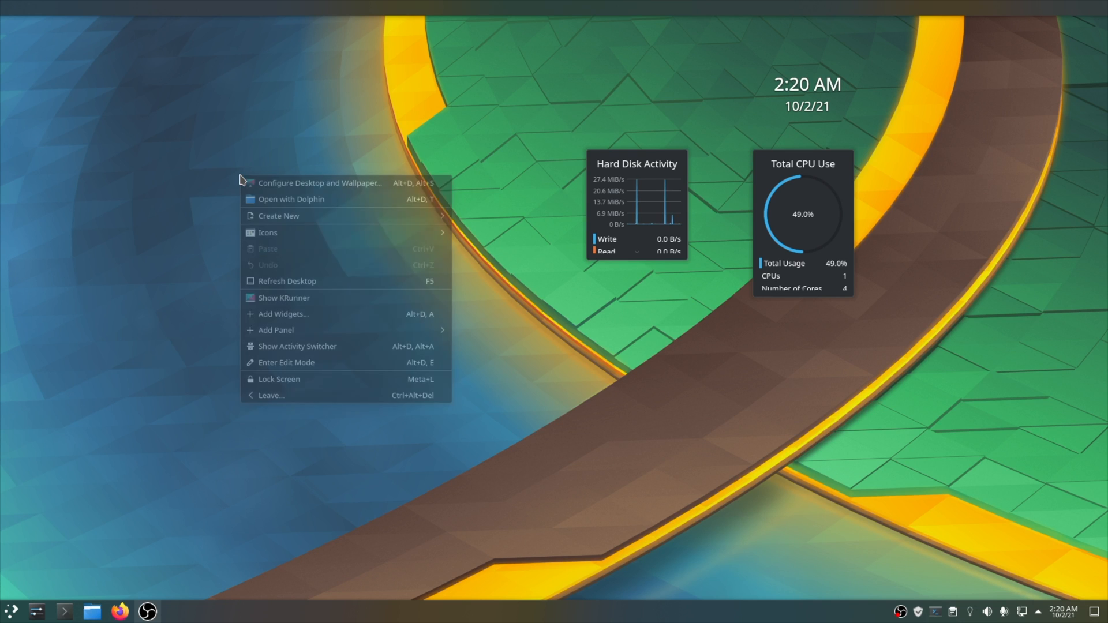
pyautogui.moveTo(370, 330)
pyautogui.click(486, 347)
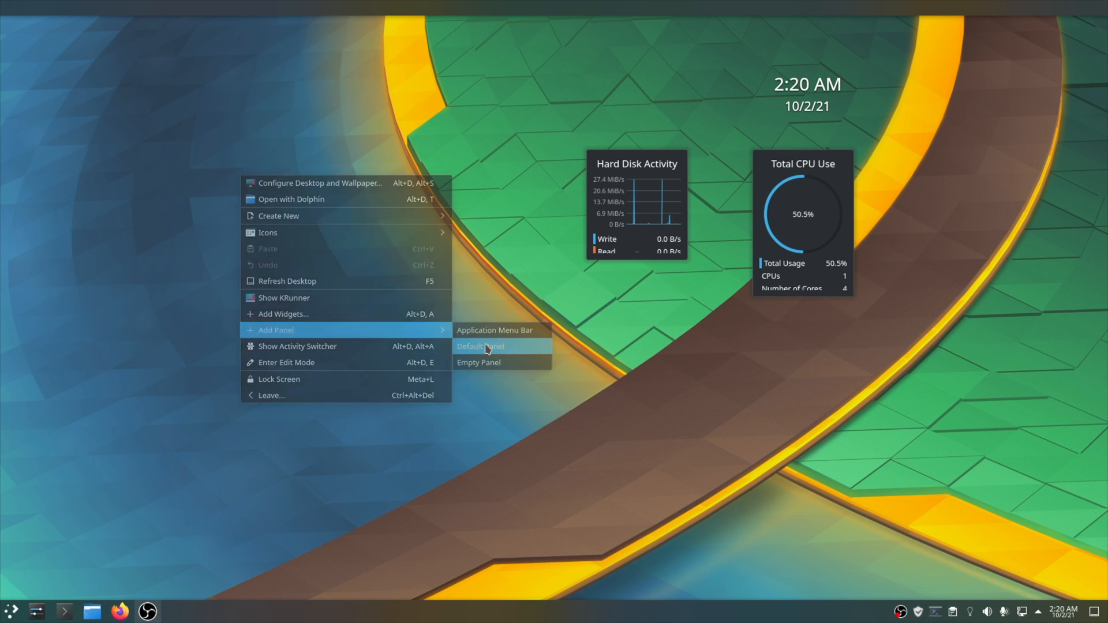
# Step: Add an Empty Panel to the desktop
pyautogui.rightClick(348, 183)
pyautogui.click(79, 378)
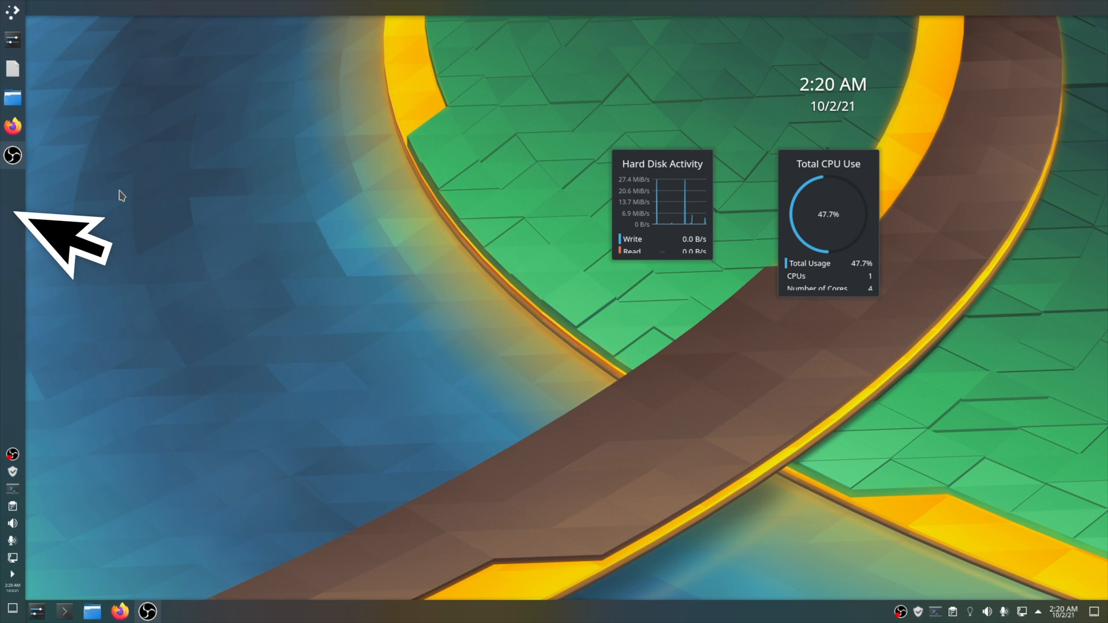
pyautogui.rightClick(120, 191)
pyautogui.moveTo(277, 347)
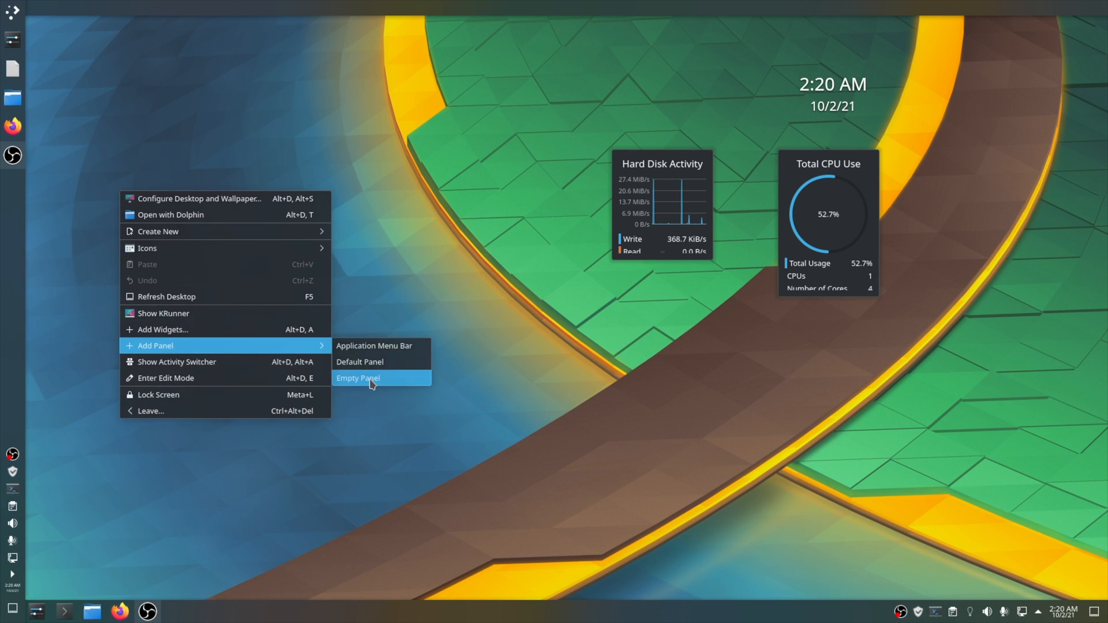
pyautogui.click(371, 380)
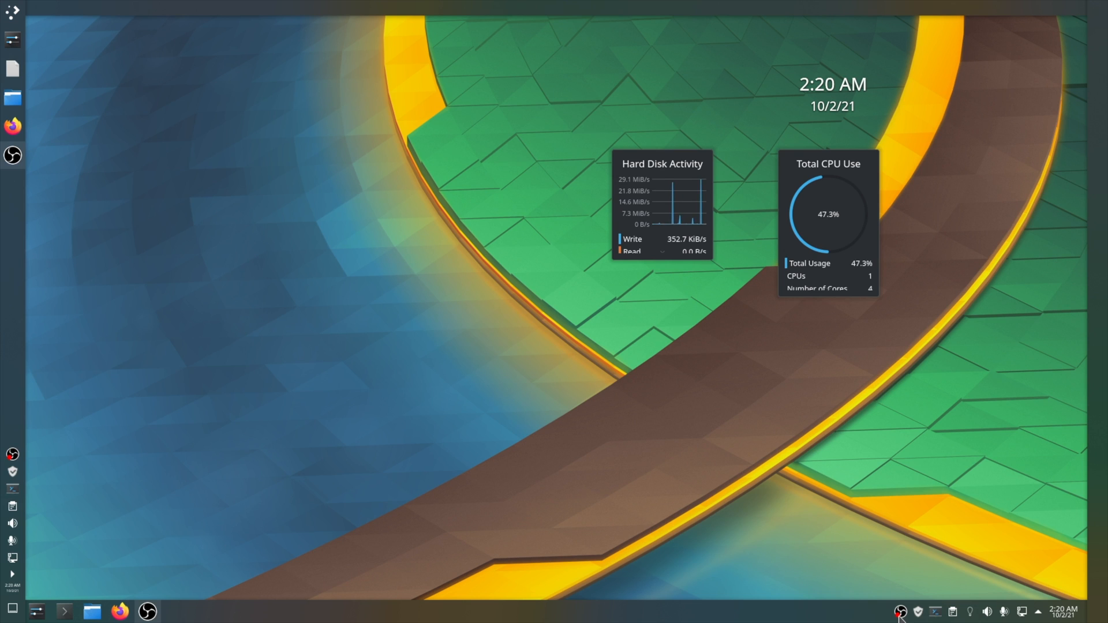
# Step: Put the vertical Default Panel into edit mode and try repositioning its Pager and System Tray widgets
pyautogui.rightClick(899, 616)
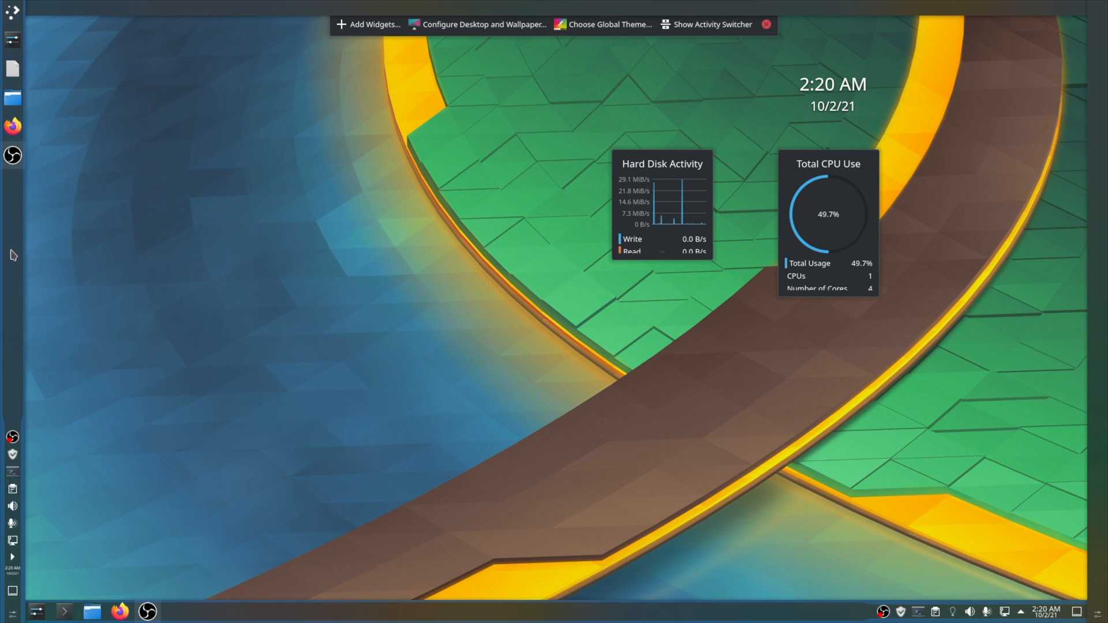
pyautogui.rightClick(13, 255)
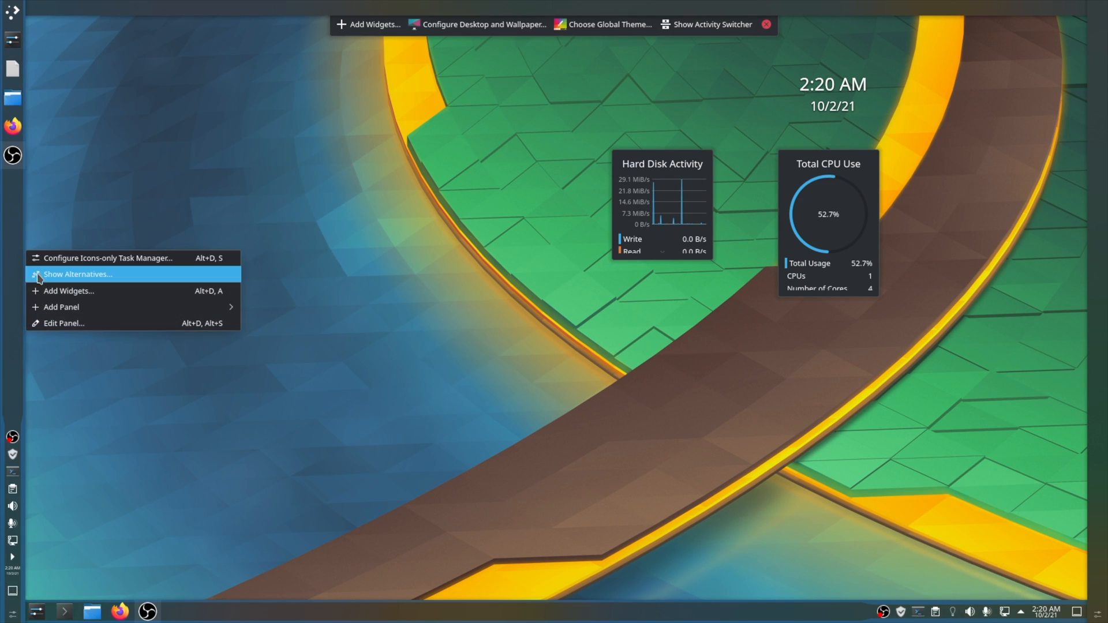
pyautogui.click(65, 323)
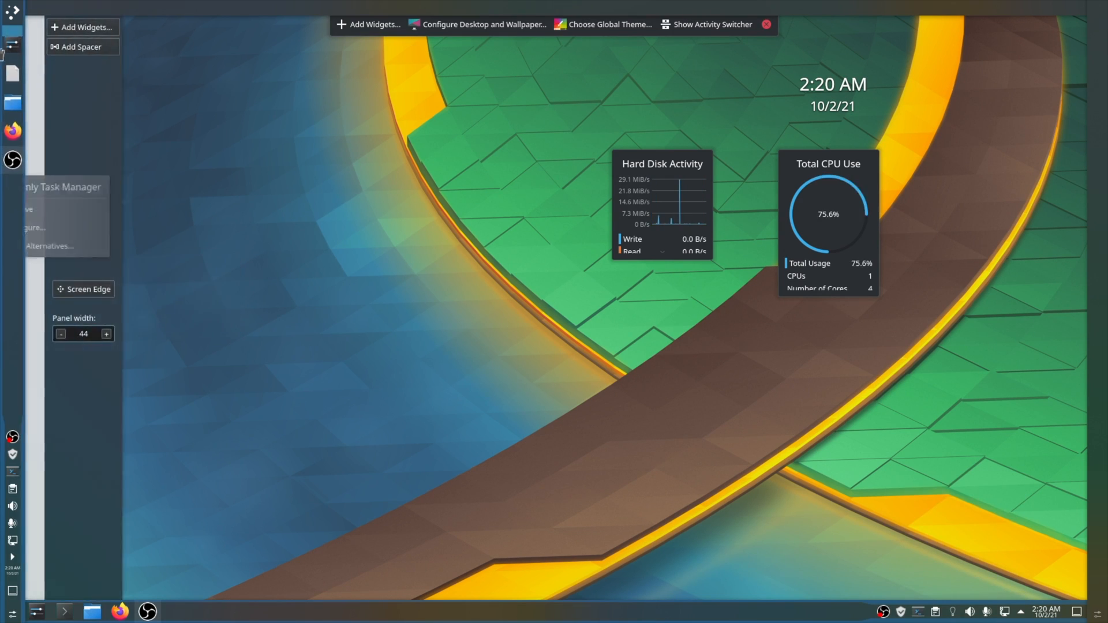
pyautogui.moveTo(13, 28)
pyautogui.moveTo(14, 30); pyautogui.dragTo(12, 6)
pyautogui.moveTo(11, 29)
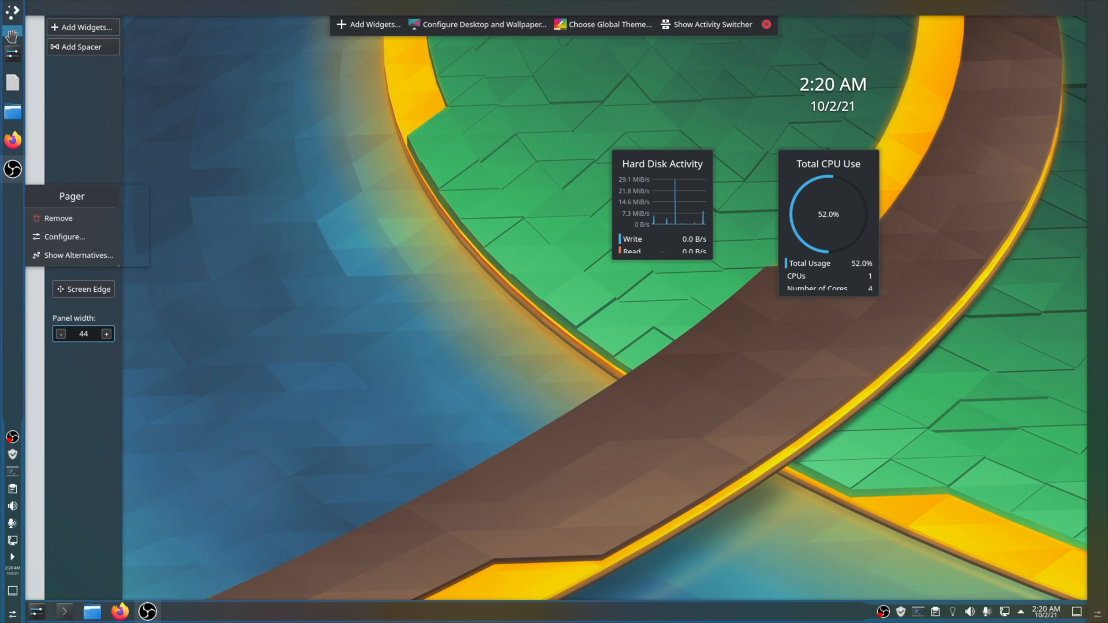
pyautogui.moveTo(2, 254)
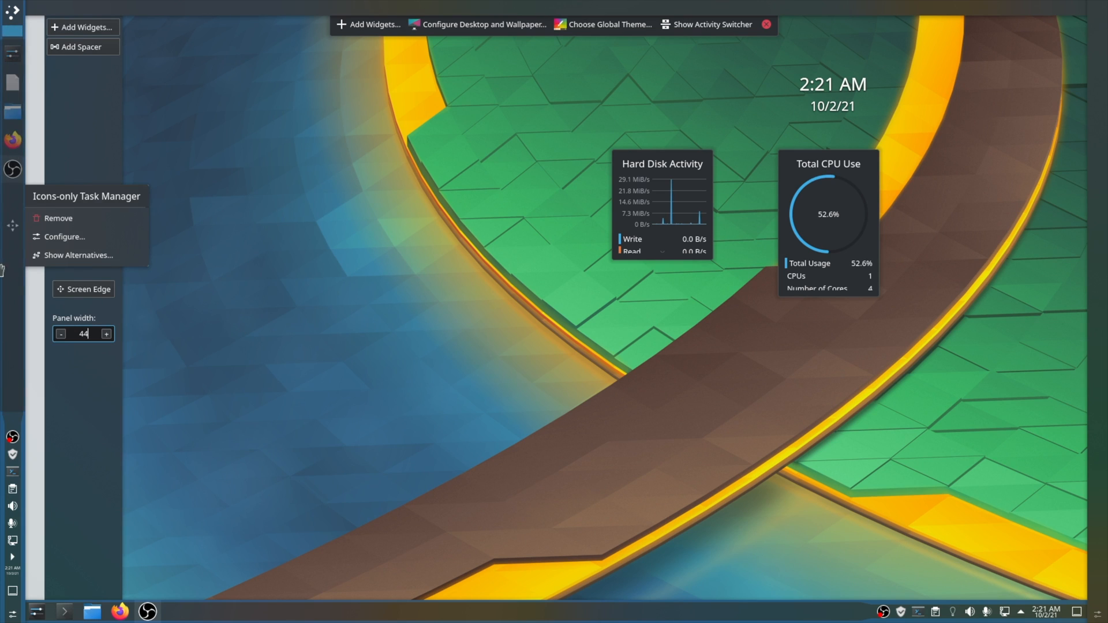
pyautogui.moveTo(15, 471)
pyautogui.moveTo(15, 460); pyautogui.dragTo(13, 491)
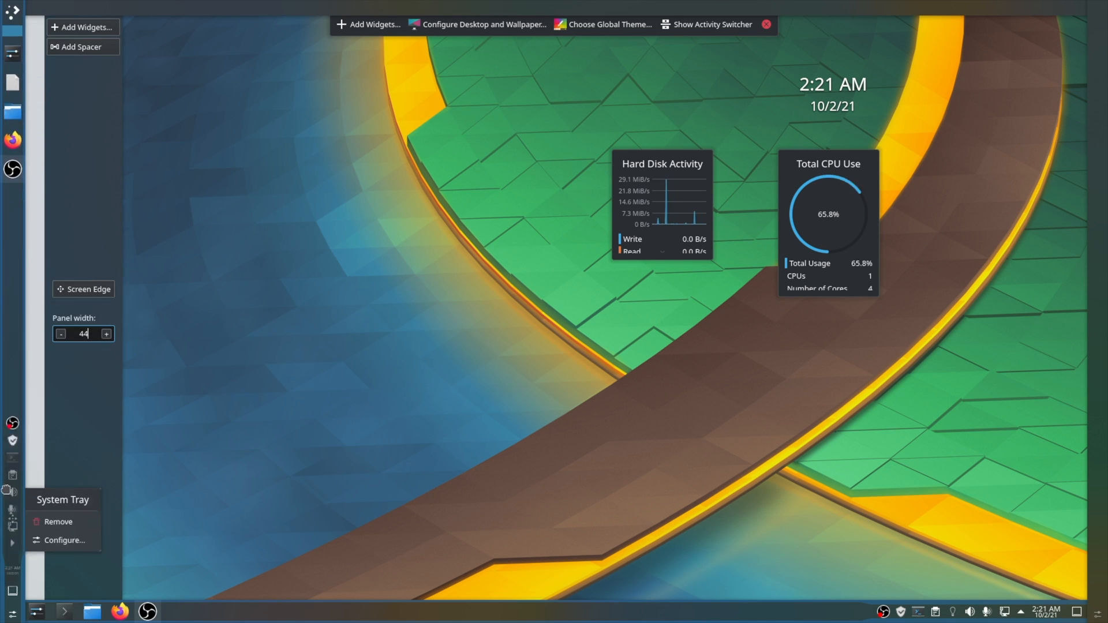
# Step: Remove the vertical Default Panel from the desktop
pyautogui.rightClick(21, 336)
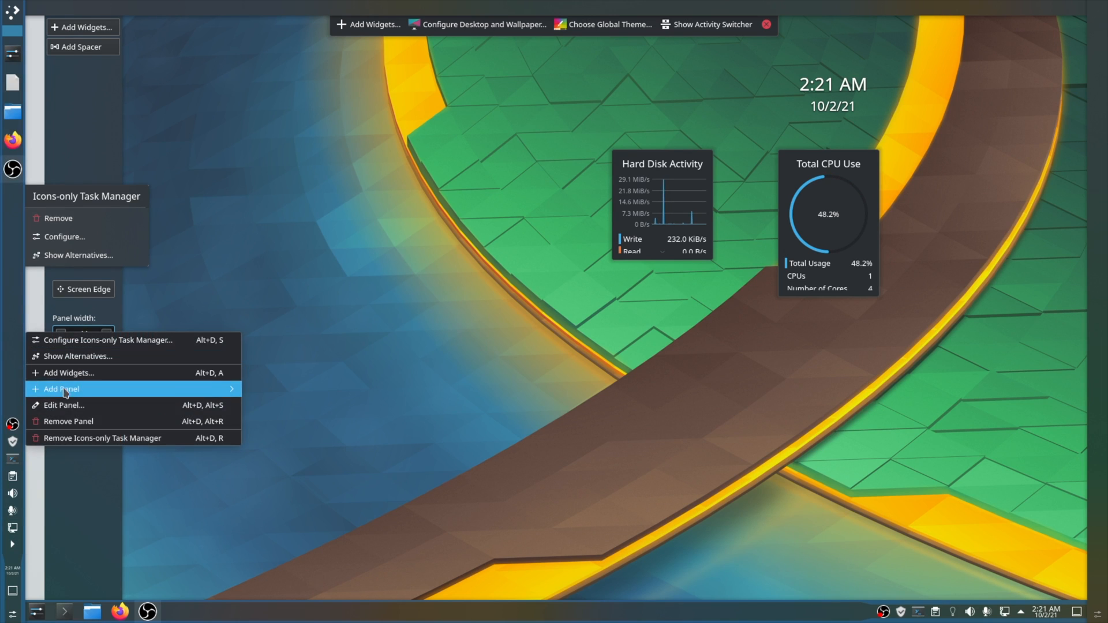
pyautogui.click(69, 422)
# Step: Browse the clock's calendar by months and years, show October 2020 by days, and return to today
pyautogui.click(955, 371)
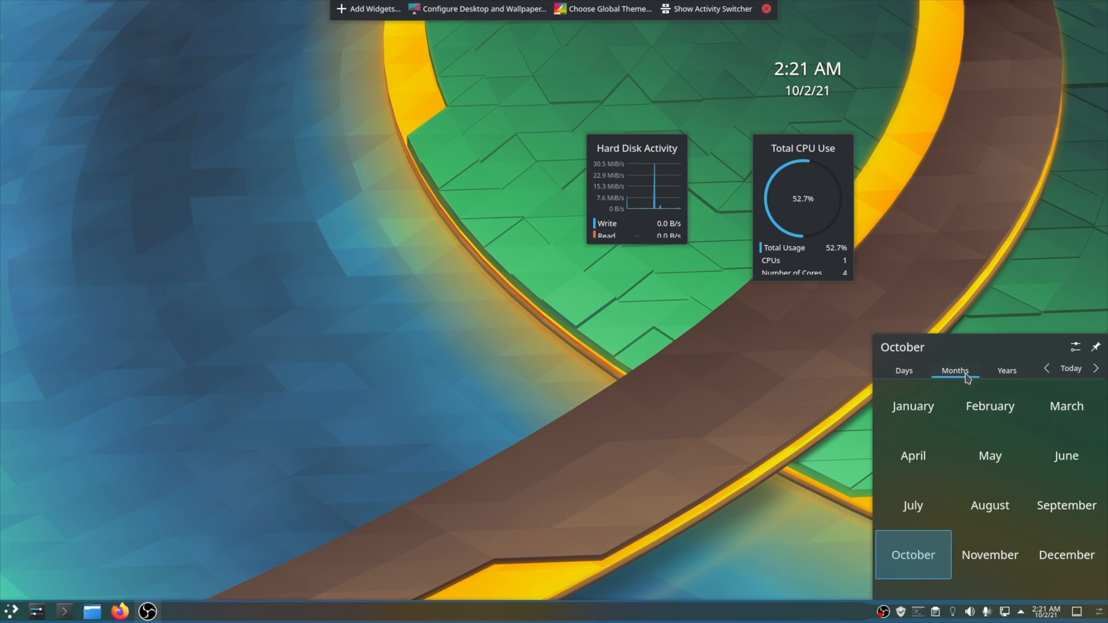
pyautogui.click(1006, 372)
pyautogui.click(991, 407)
pyautogui.click(904, 372)
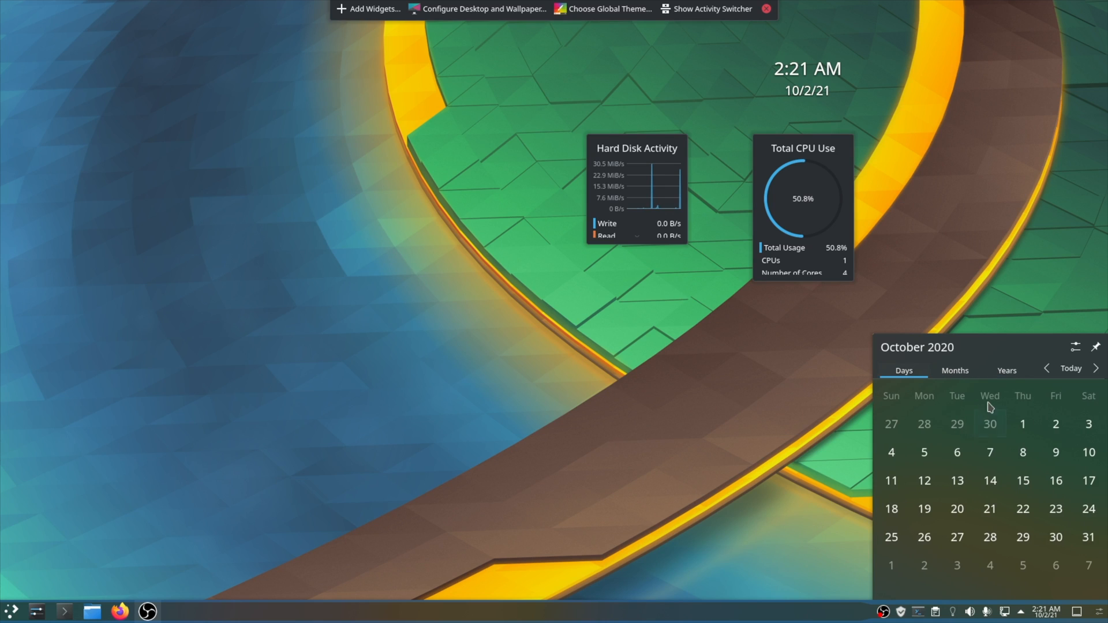
pyautogui.click(1071, 370)
# Step: Examine the speed graph and connection details of Wired connection 1, then close the network list
pyautogui.click(1005, 612)
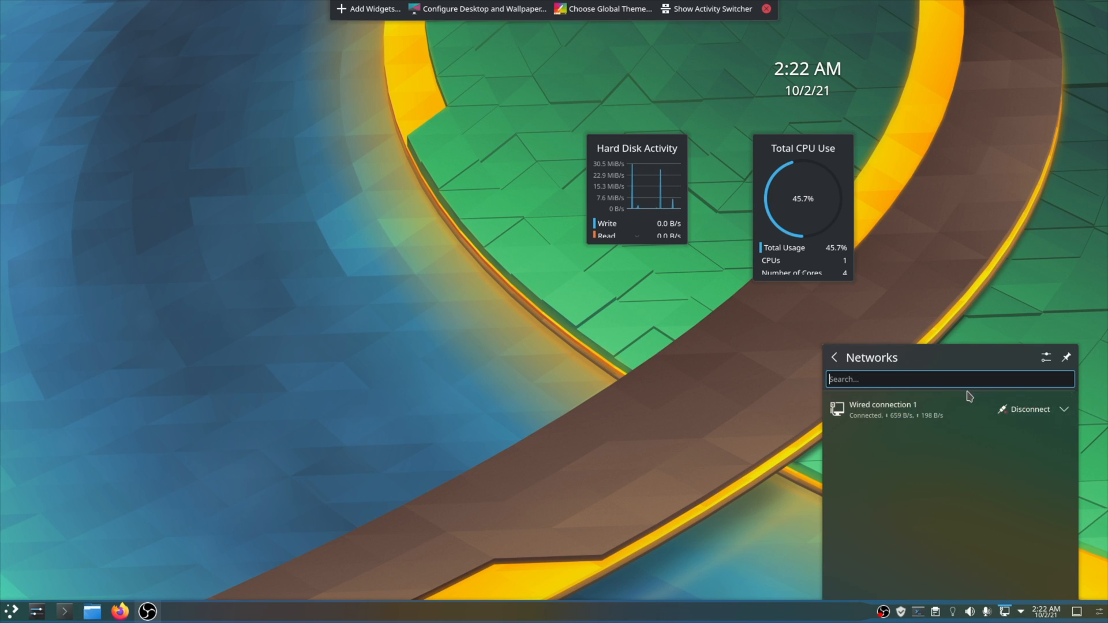
pyautogui.click(1065, 409)
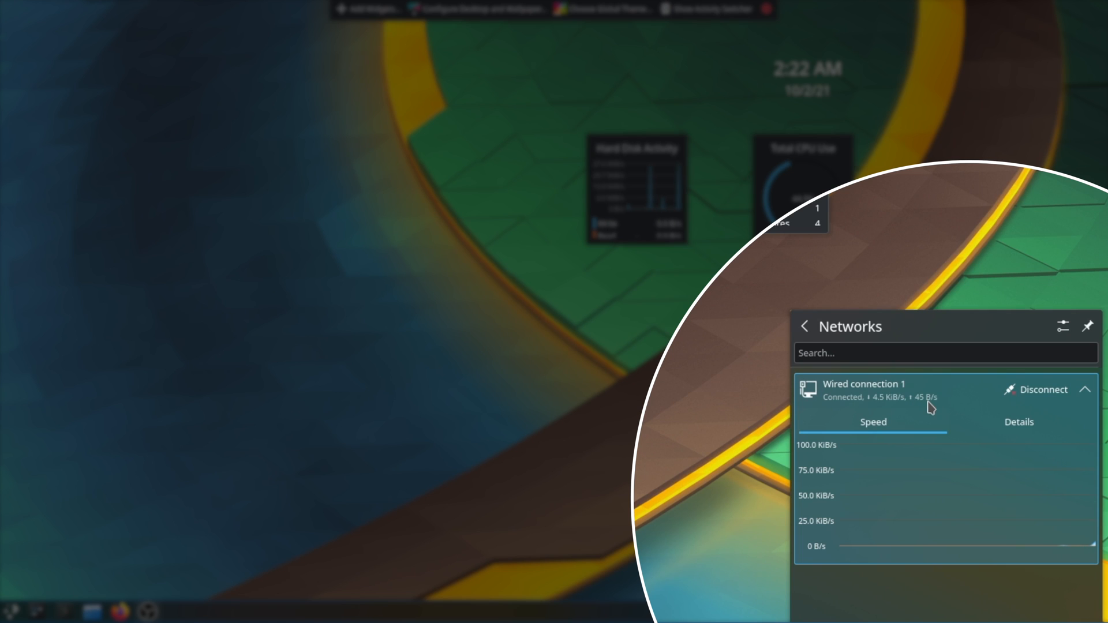
pyautogui.click(1039, 422)
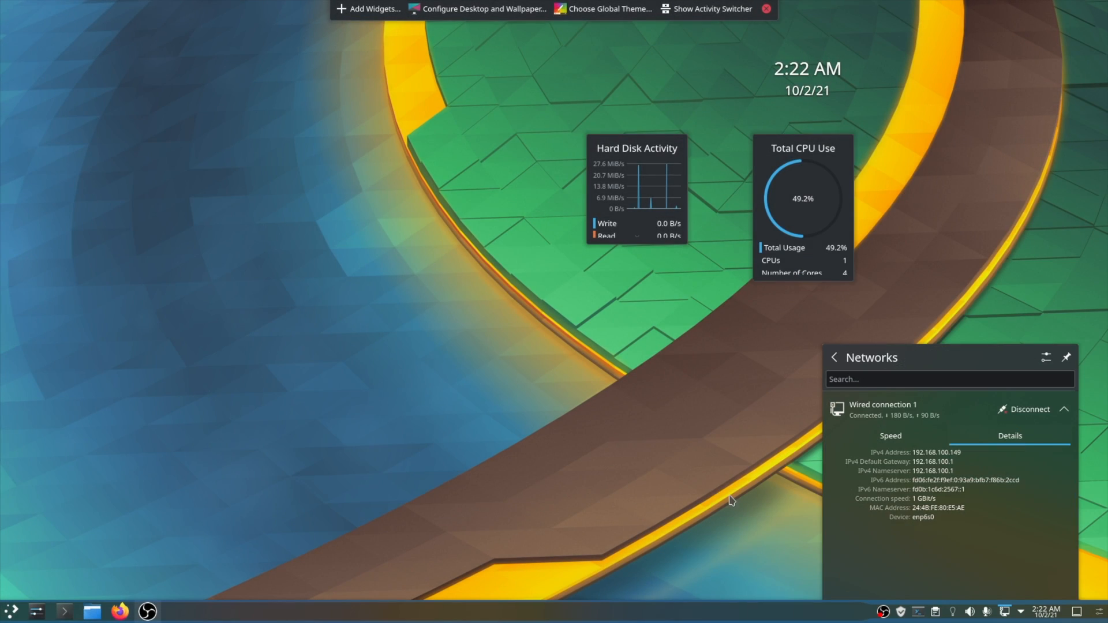
pyautogui.click(732, 501)
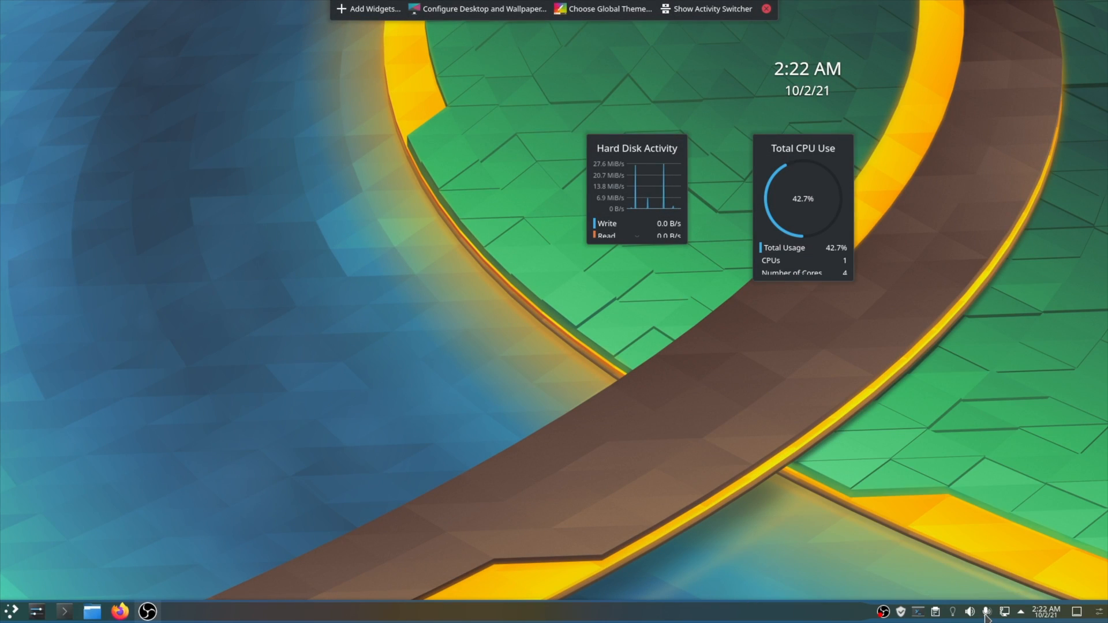
# Step: Examine the audio volume controls for devices and for applications
pyautogui.scroll(-1, 986, 613)
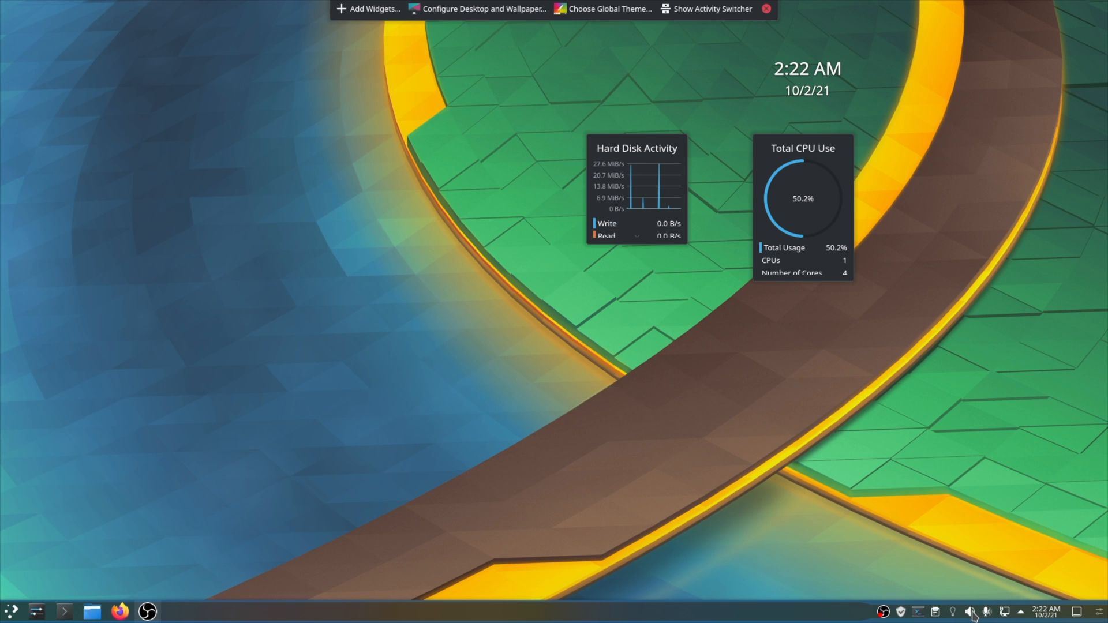
pyautogui.click(972, 613)
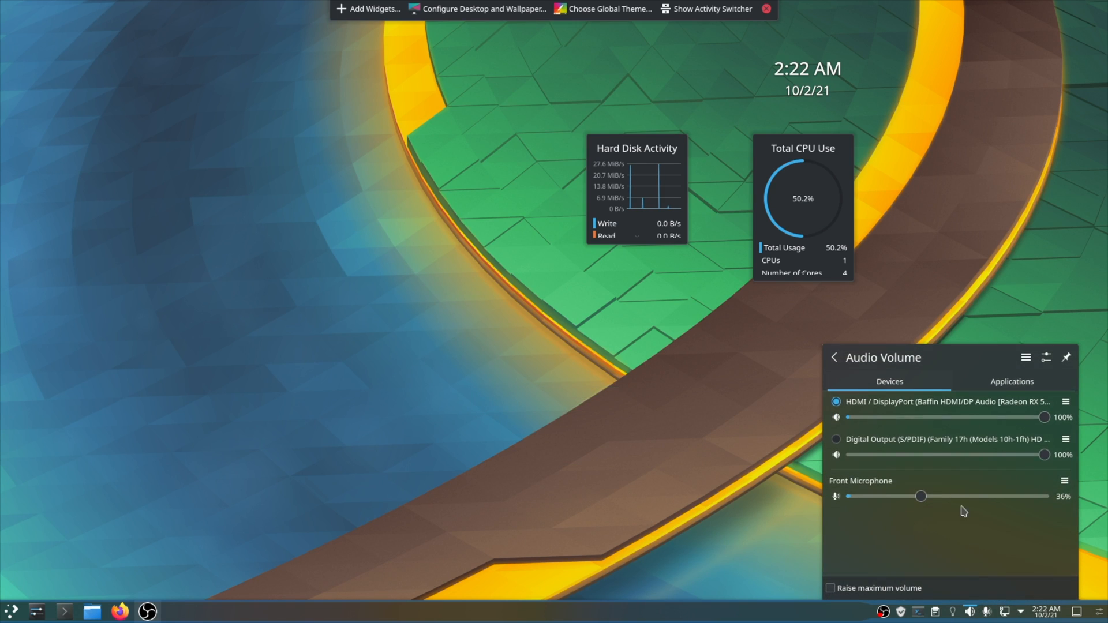
pyautogui.click(1021, 385)
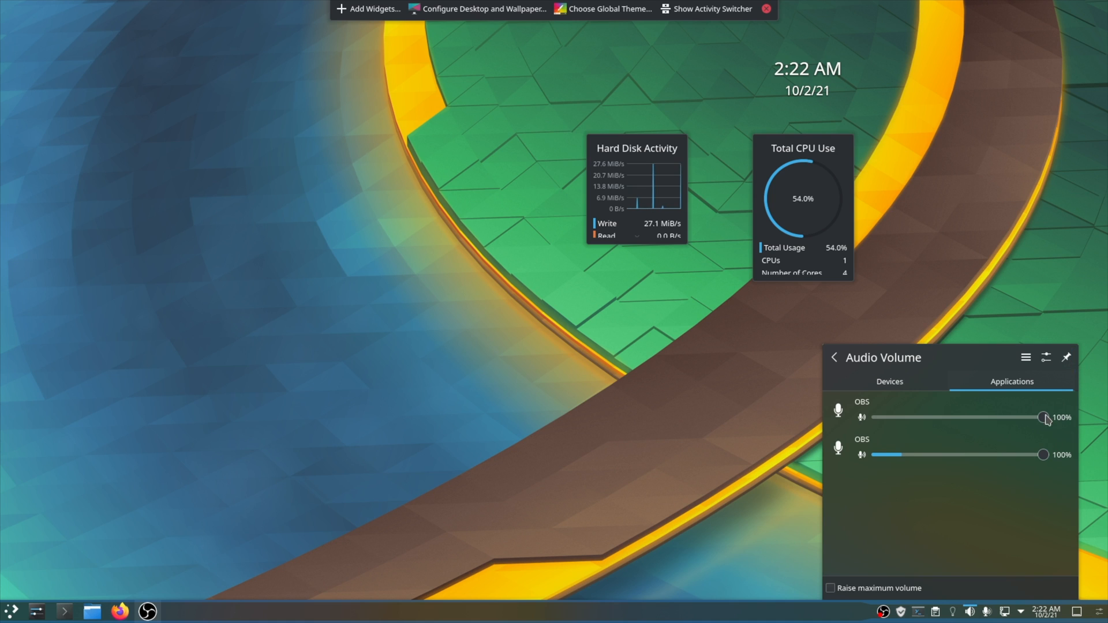
# Step: View the clipboard history and close it
pyautogui.click(953, 612)
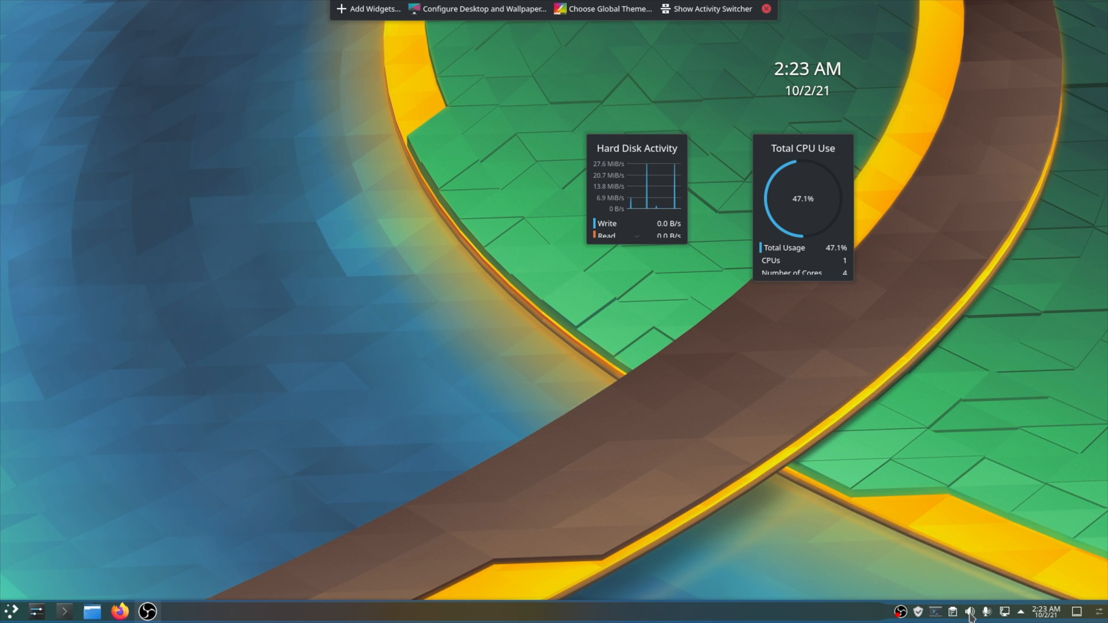
pyautogui.click(953, 613)
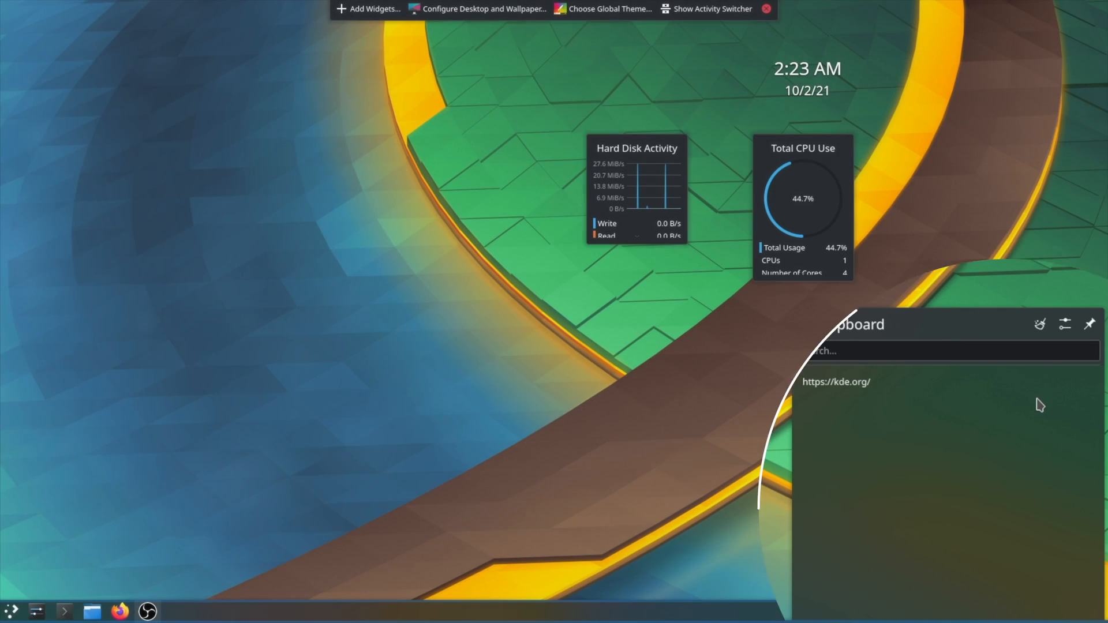
pyautogui.click(956, 607)
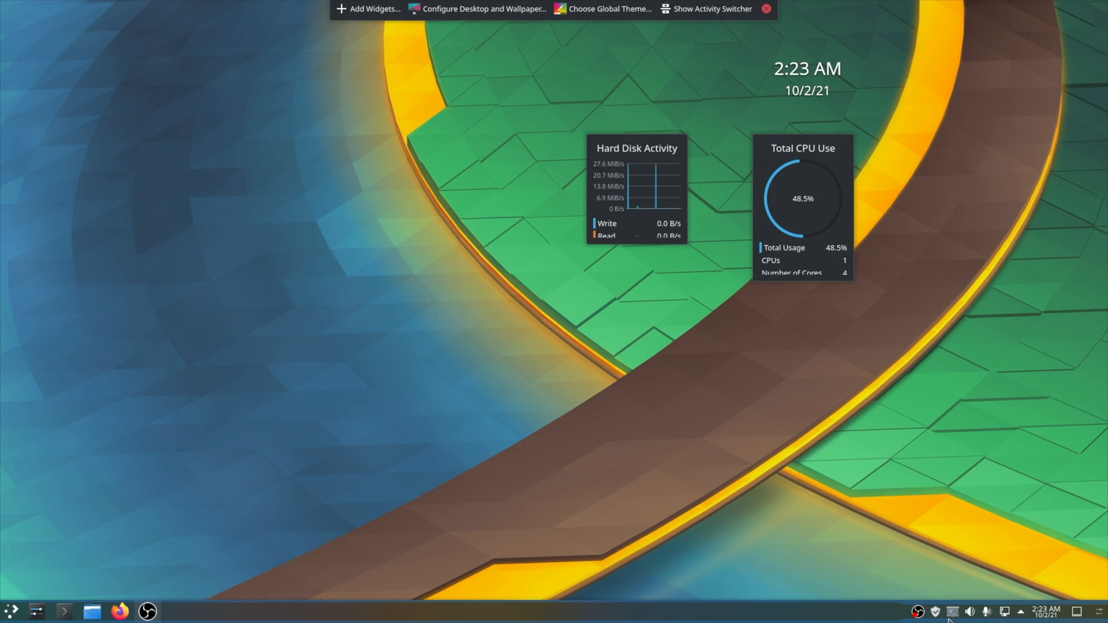
# Step: Open the drop-down terminal, change to the root directory with "cd /" and list its contents with "ls"
pyautogui.click(952, 614)
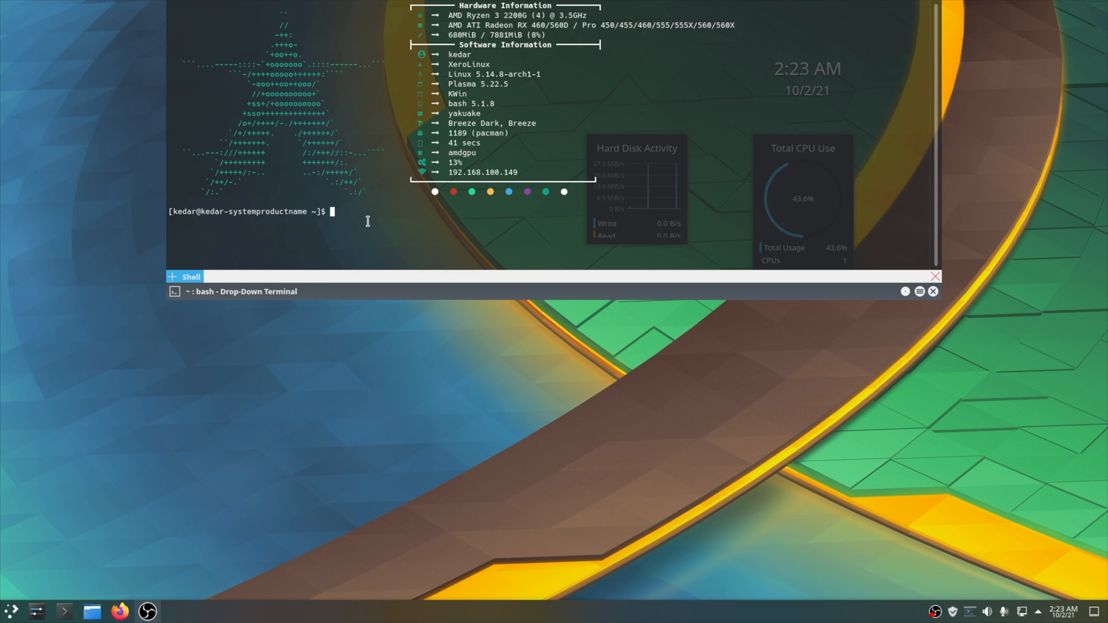
pyautogui.write('cd /')
pyautogui.press('Return')
pyautogui.write('ls')
pyautogui.press('Return')
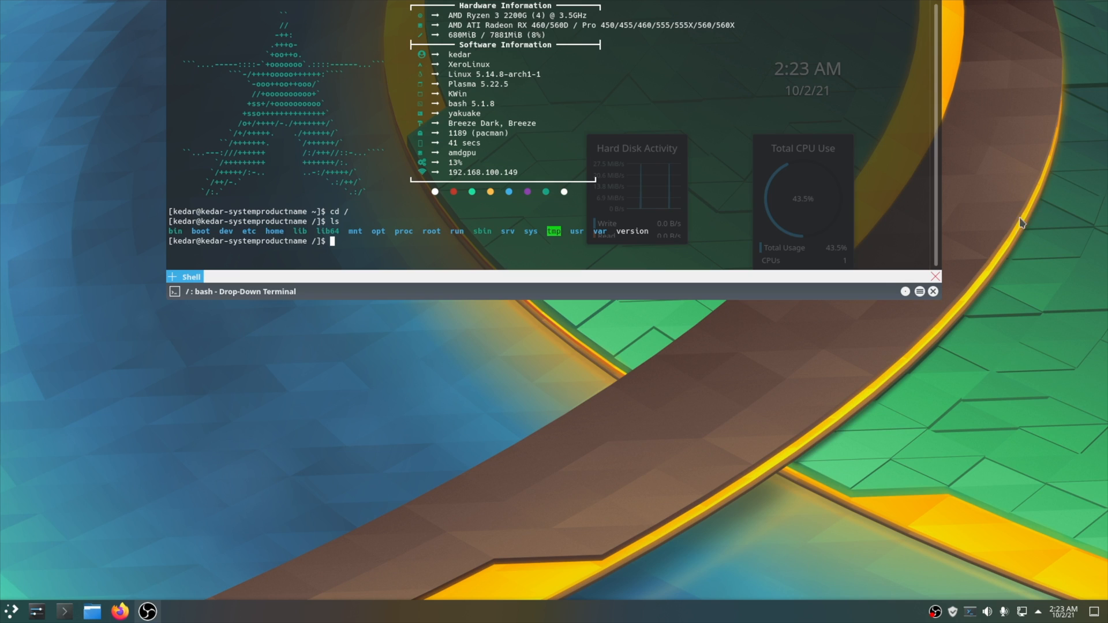
# Step: Open the Add/Remove Software manager and look through its Featured and Photo & Video applications
pyautogui.click(952, 611)
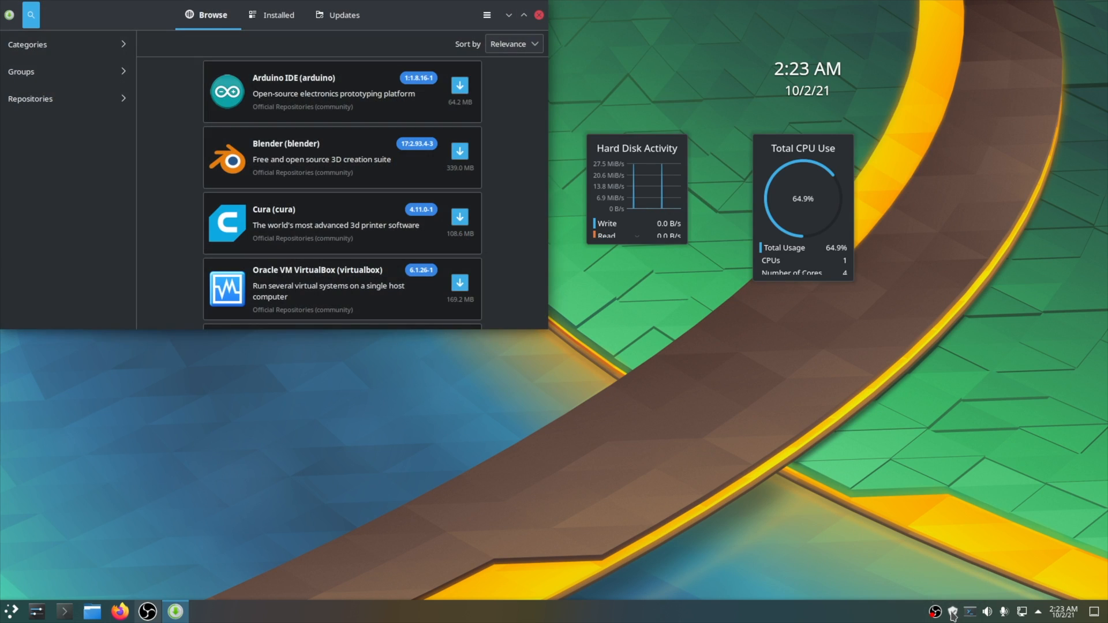
pyautogui.scroll(-5, 153, 142)
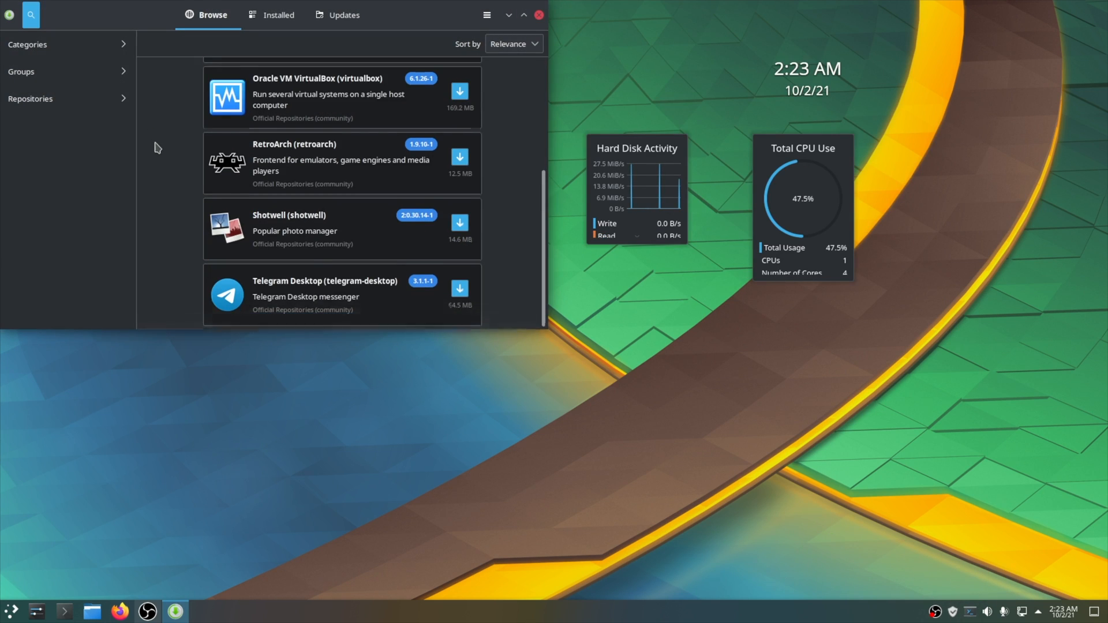
pyautogui.scroll(5, 157, 148)
pyautogui.click(87, 45)
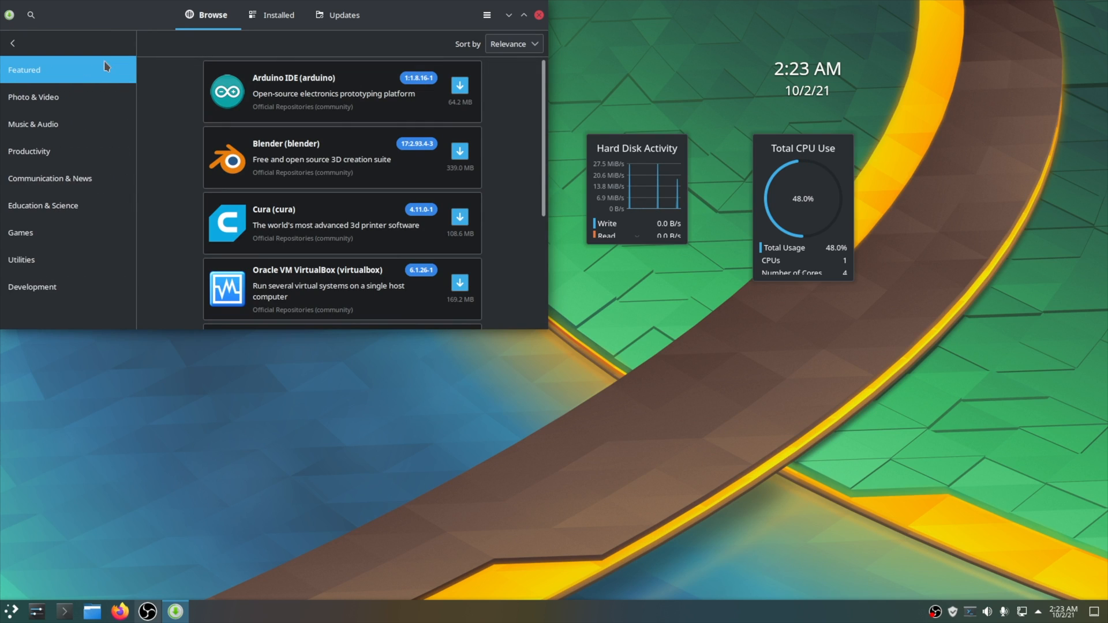
pyautogui.click(70, 97)
pyautogui.scroll(-5, 235, 172)
pyautogui.scroll(-3, 236, 172)
pyautogui.scroll(5, 236, 173)
# Step: Look through the Games, Music & Audio, Productivity and Education & Science software categories
pyautogui.click(63, 232)
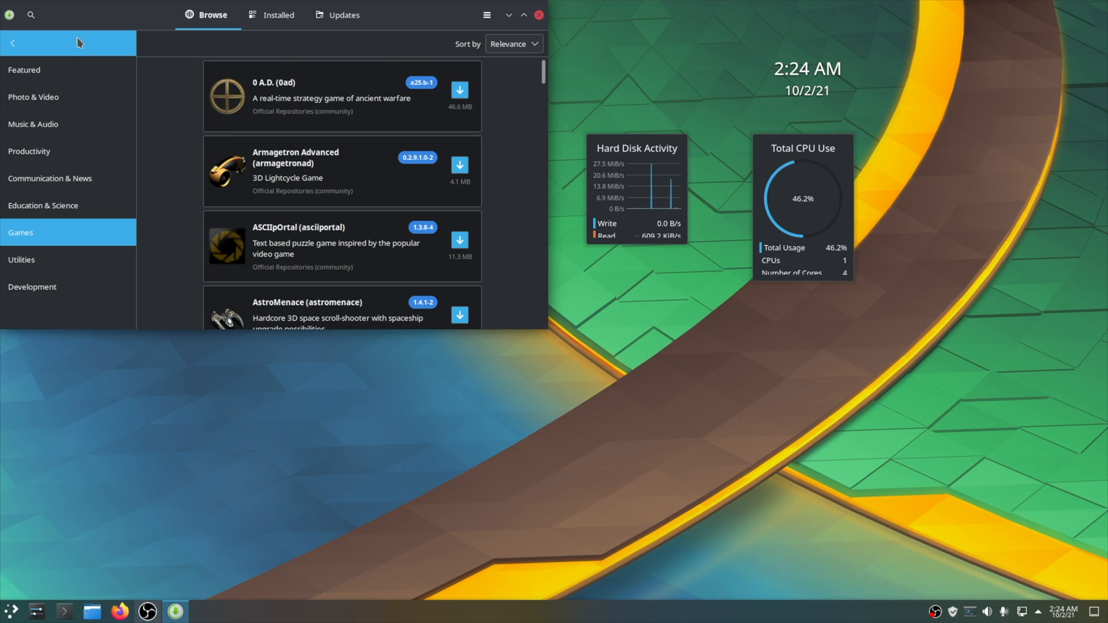
pyautogui.click(67, 97)
pyautogui.click(59, 76)
pyautogui.click(61, 124)
pyautogui.click(64, 157)
pyautogui.click(65, 207)
pyautogui.click(80, 151)
pyautogui.click(87, 122)
# Step: Install Blender from the Photo & Video category and minimize the software manager
pyautogui.click(90, 97)
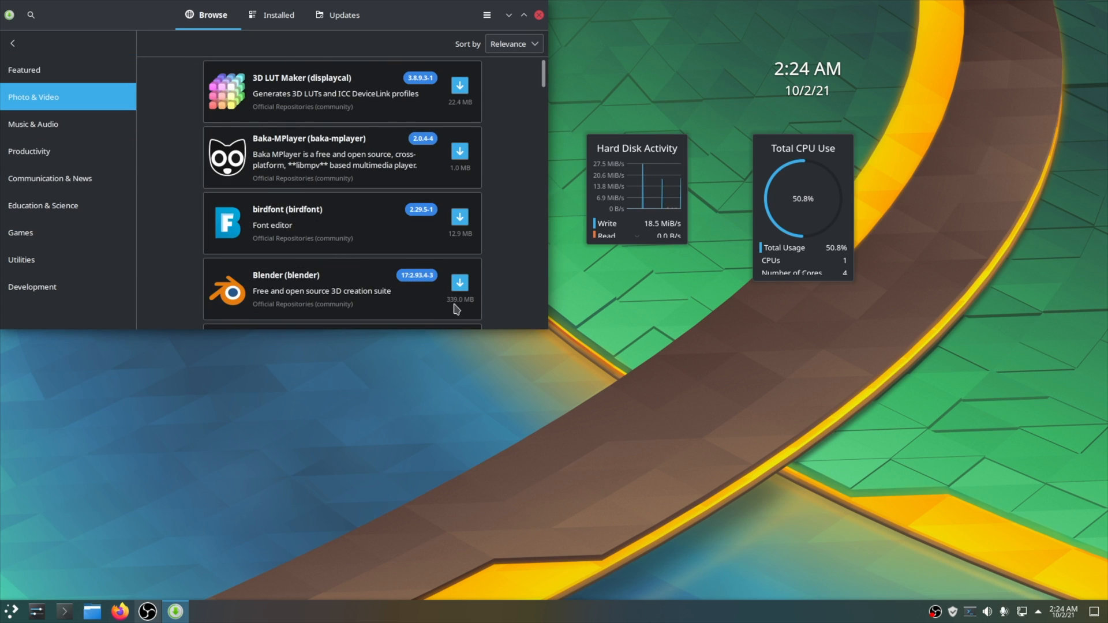
pyautogui.click(459, 282)
pyautogui.click(504, 317)
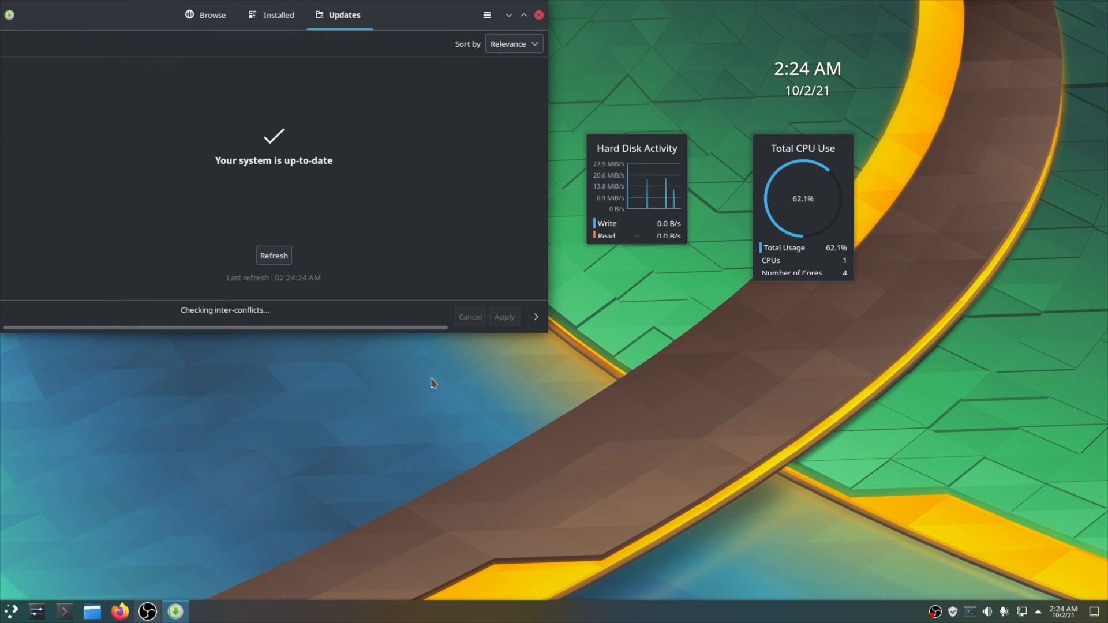
pyautogui.click(509, 16)
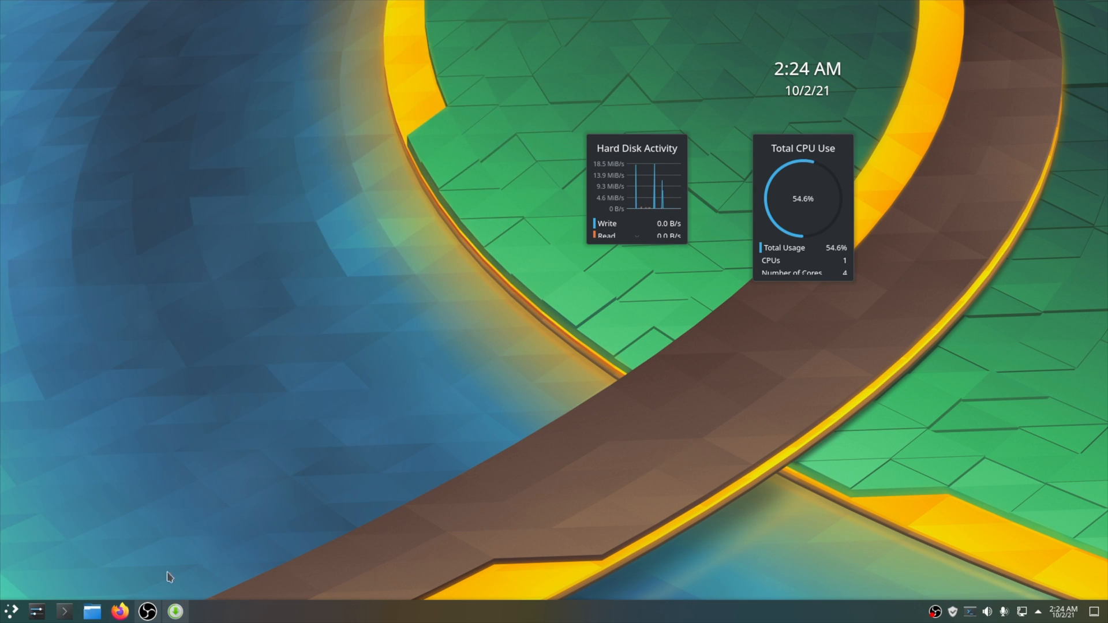
# Step: Launch Blender from the Graphics applications, accept its default quick setup and dismiss the splash screen
pyautogui.click(11, 611)
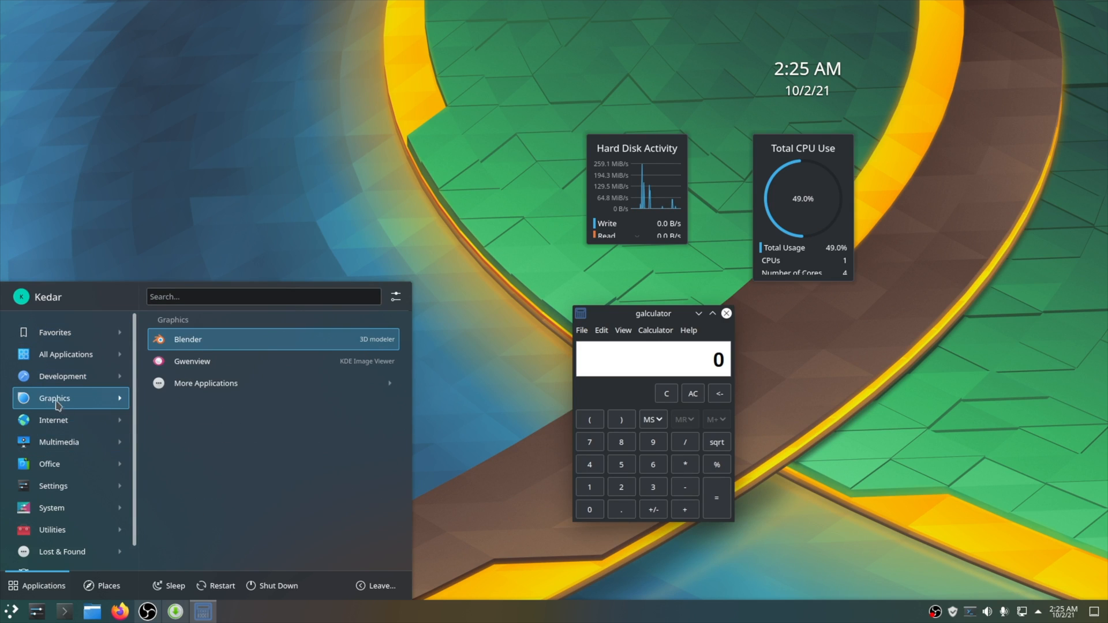
pyautogui.click(186, 342)
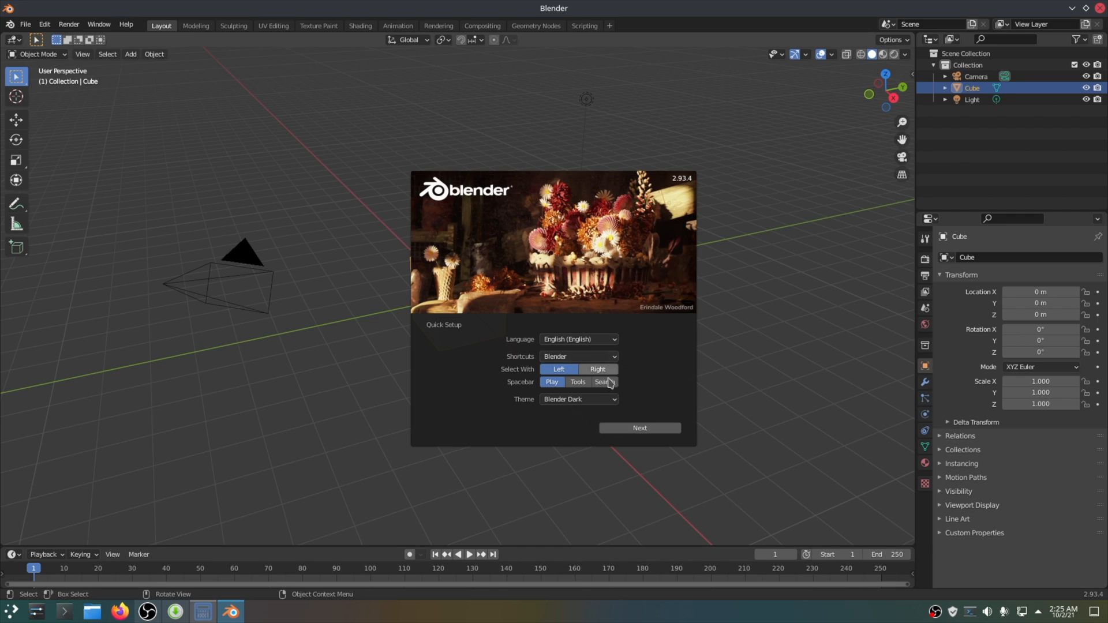
pyautogui.click(643, 432)
pyautogui.click(663, 226)
# Step: Try out Blender's 3D viewport by box-selecting around the default cube and orbiting the view
pyautogui.moveTo(448, 265); pyautogui.dragTo(538, 395)
pyautogui.middleClick(487, 282)
pyautogui.moveTo(487, 282); pyautogui.dragTo(469, 266)
pyautogui.scroll(-1, 470, 266)
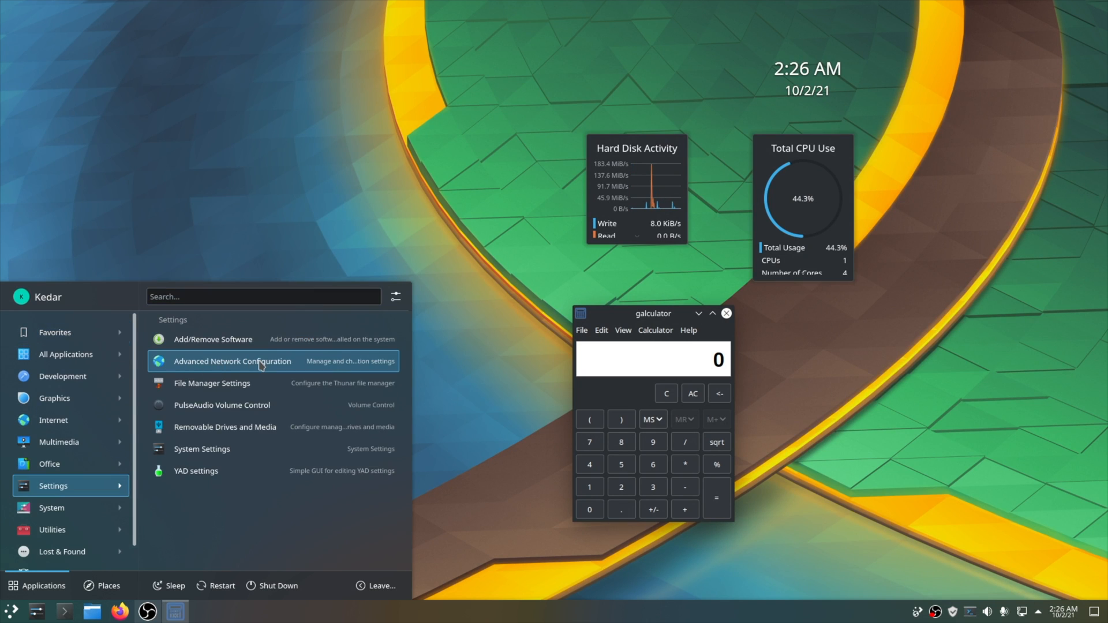
# Step: Open the File Manager Settings for Thunar from the Settings applications
pyautogui.click(243, 386)
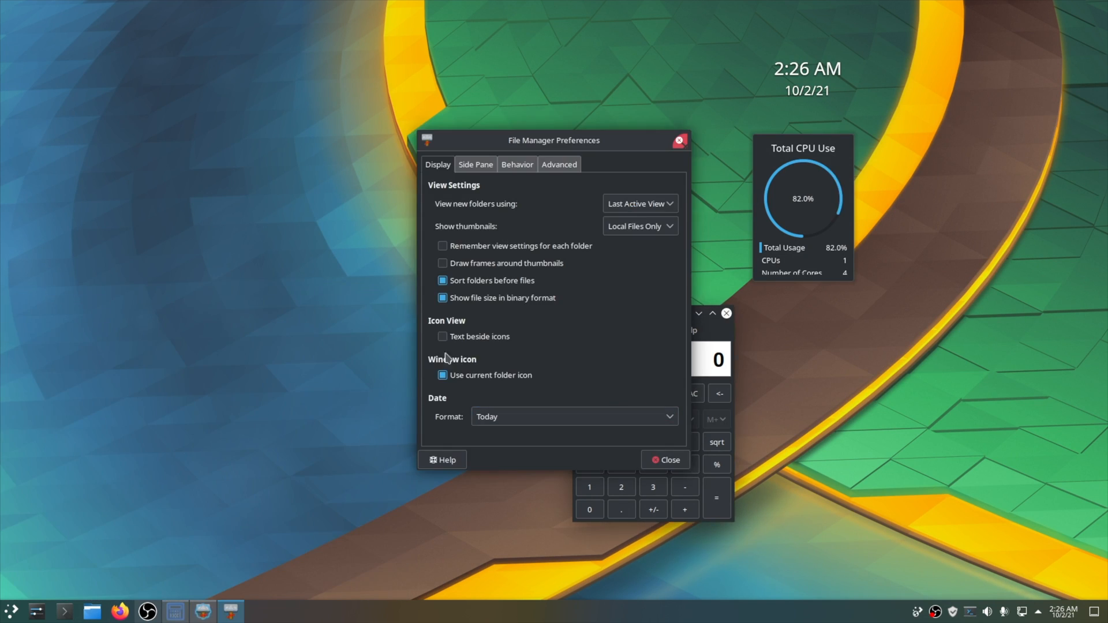
# Step: Review Thunar's Side Pane, Behavior and Advanced preferences, then close the File Manager Preferences
pyautogui.moveTo(568, 141); pyautogui.dragTo(426, 137)
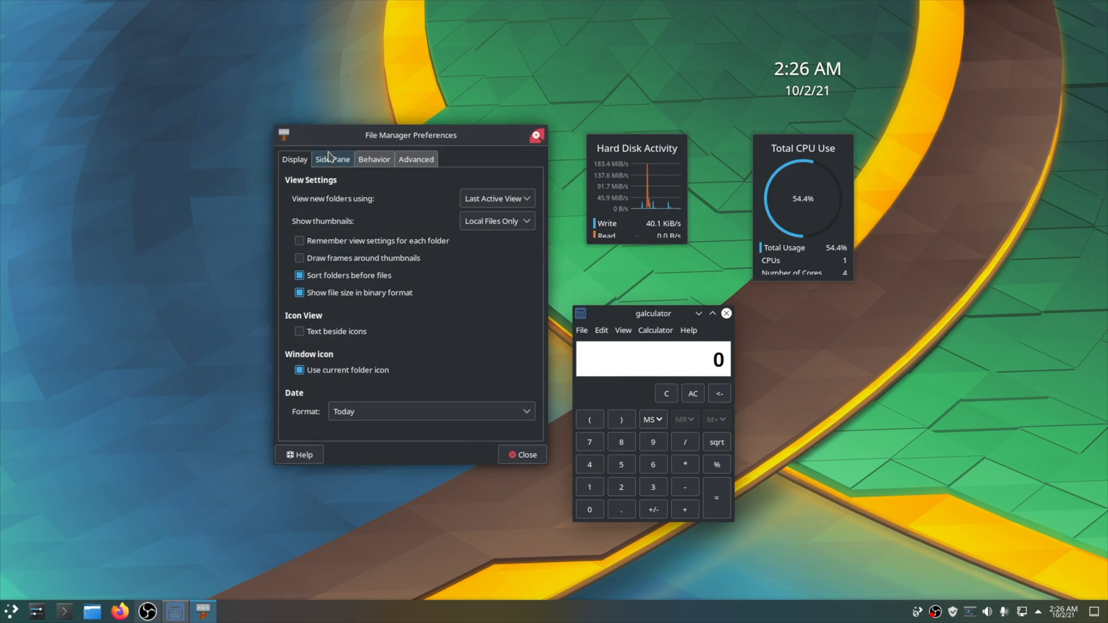
pyautogui.click(328, 162)
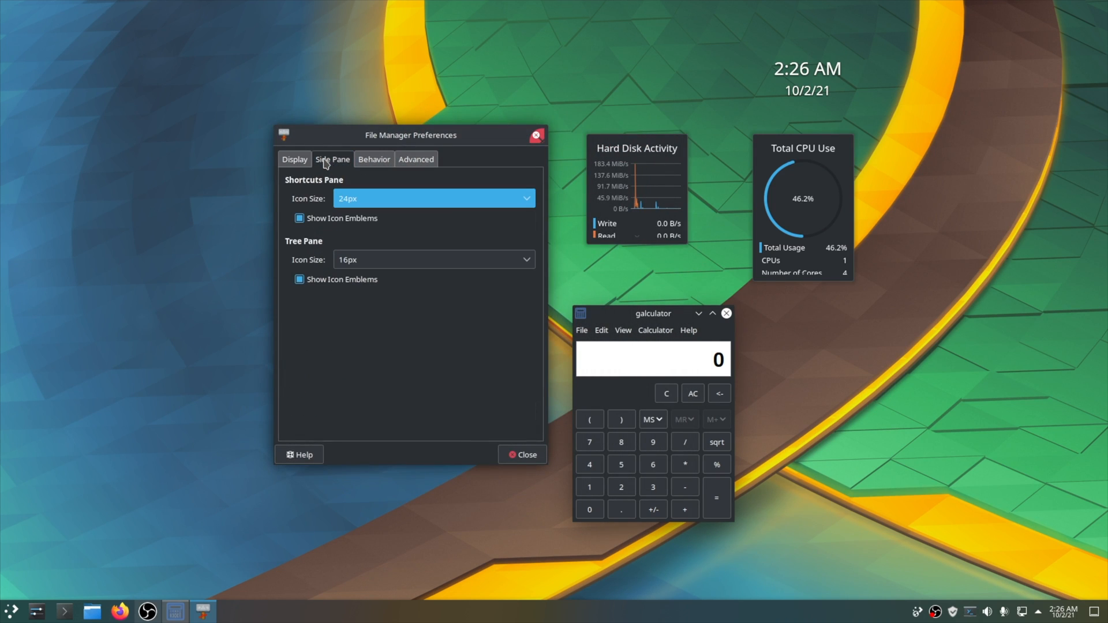
pyautogui.click(373, 158)
pyautogui.click(415, 160)
pyautogui.click(538, 137)
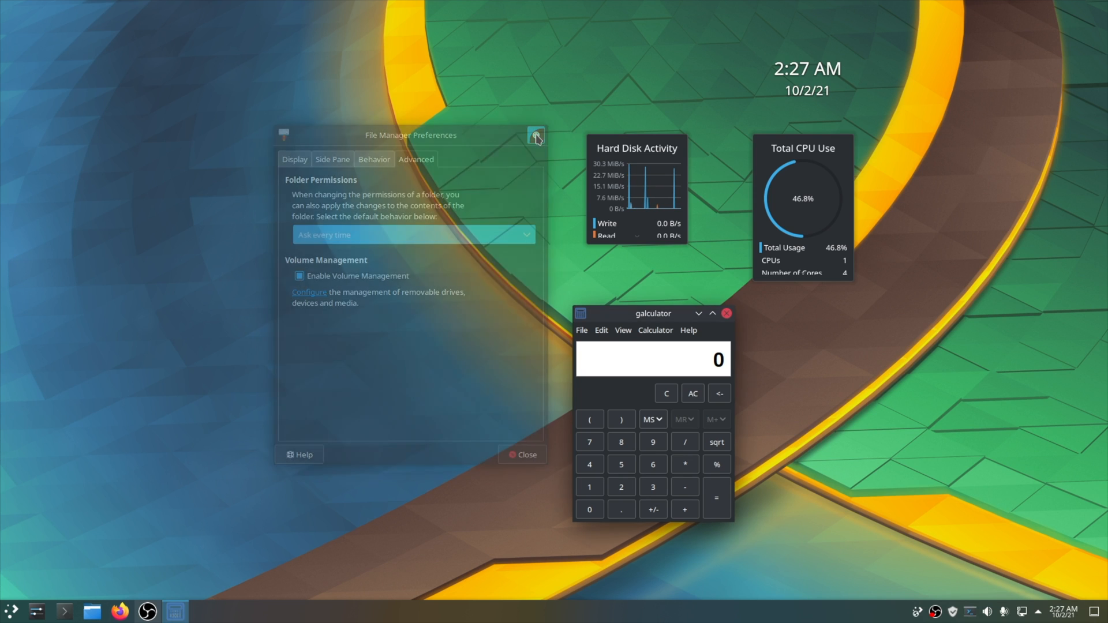
# Step: Open System Settings tiled to the left half of the desktop and move the calculator clear of it
pyautogui.click(11, 612)
pyautogui.moveTo(64, 491)
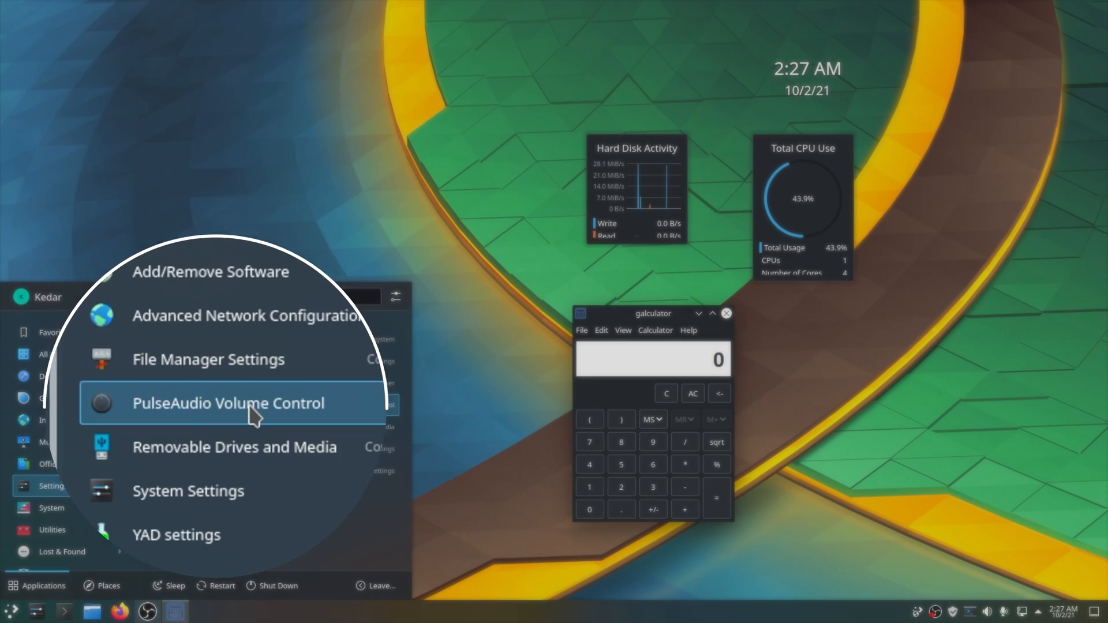
pyautogui.click(233, 410)
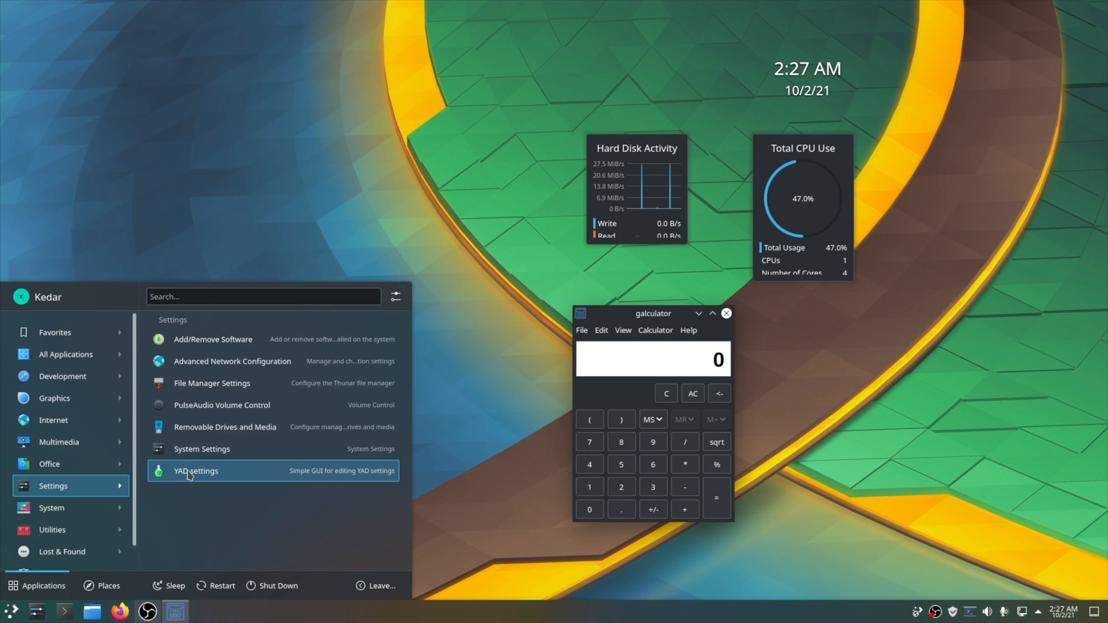
pyautogui.click(197, 451)
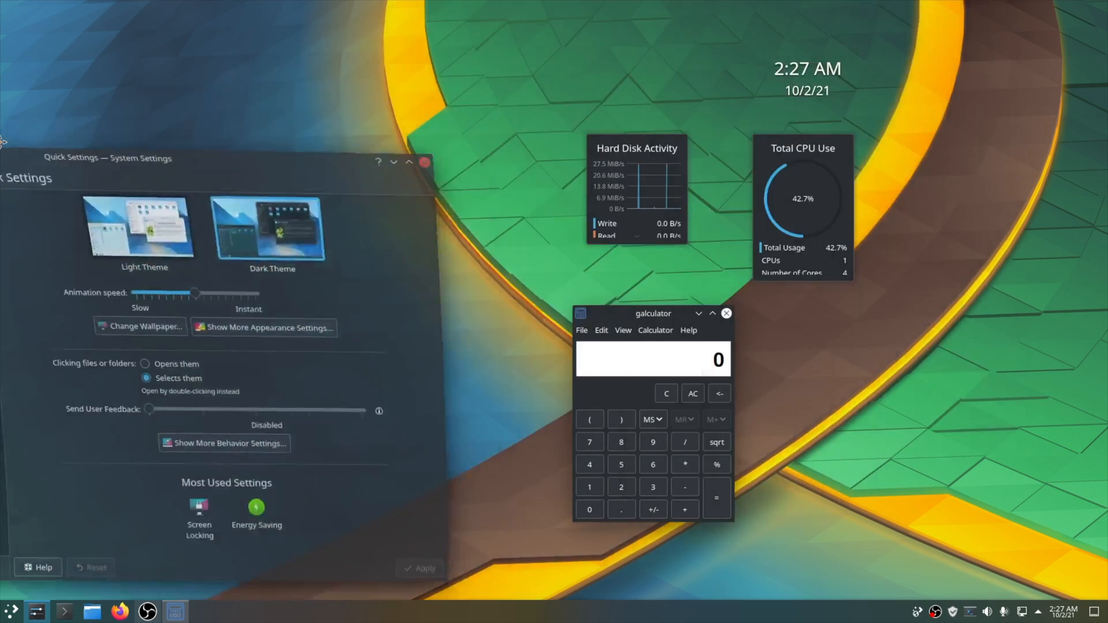
pyautogui.press('super+Left')
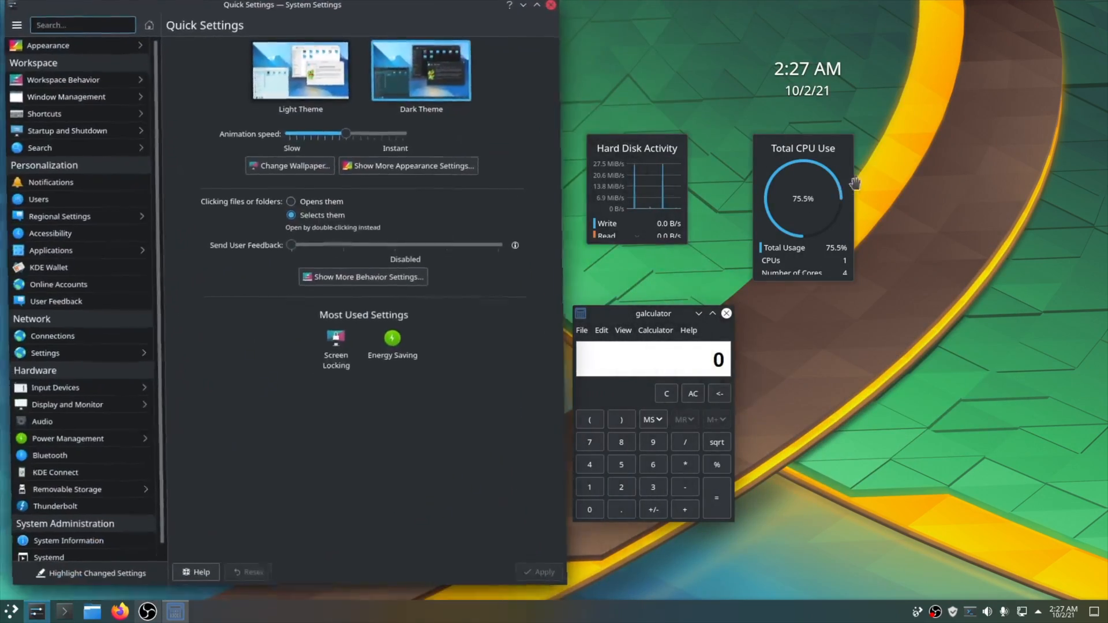
pyautogui.moveTo(695, 315); pyautogui.dragTo(970, 301)
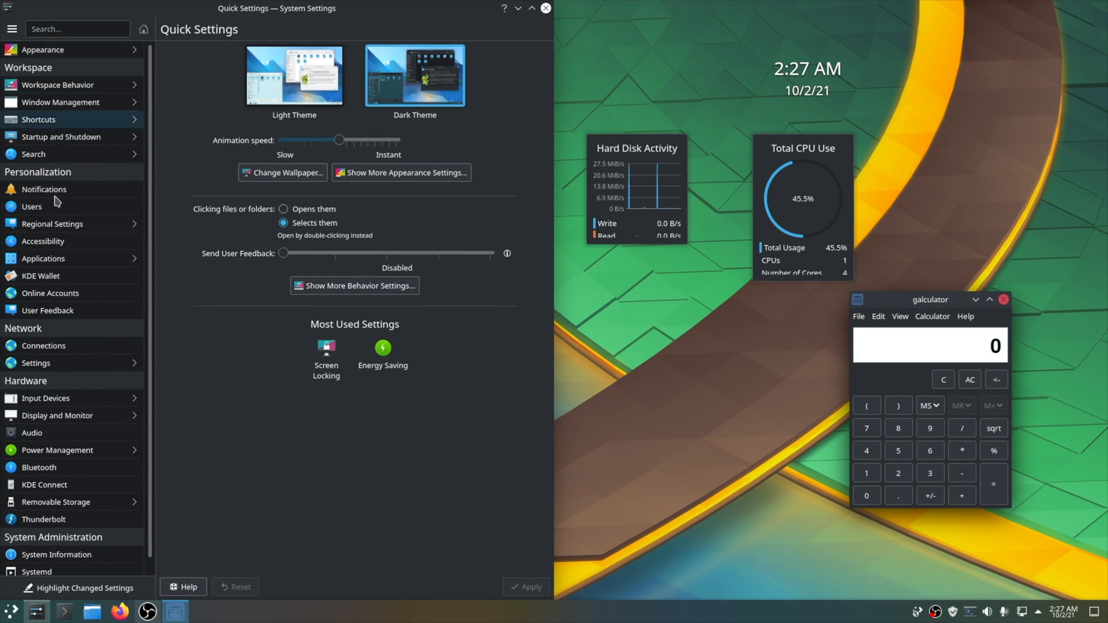
# Step: Apply the Breeze global theme in the Appearance settings, followed by the Breeze Twilight theme
pyautogui.click(46, 52)
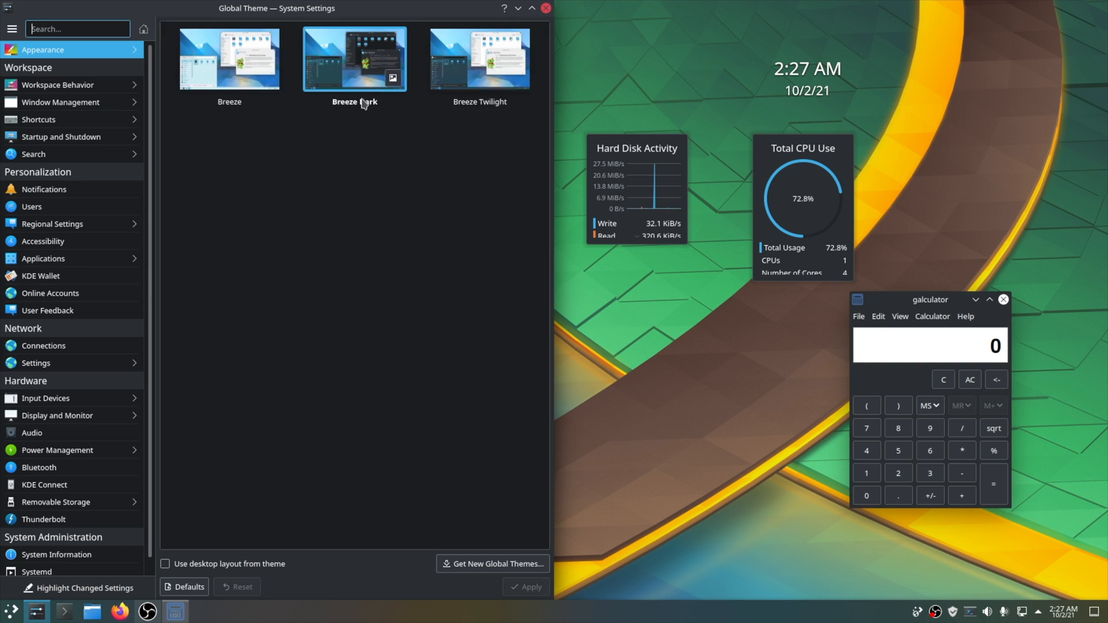
pyautogui.click(230, 103)
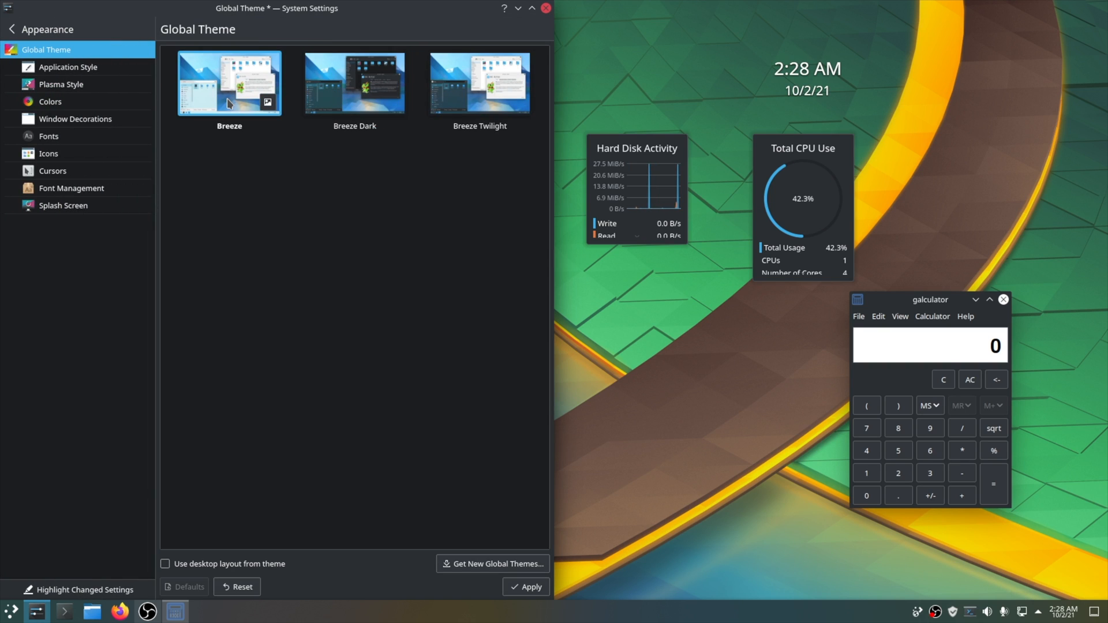
pyautogui.click(355, 92)
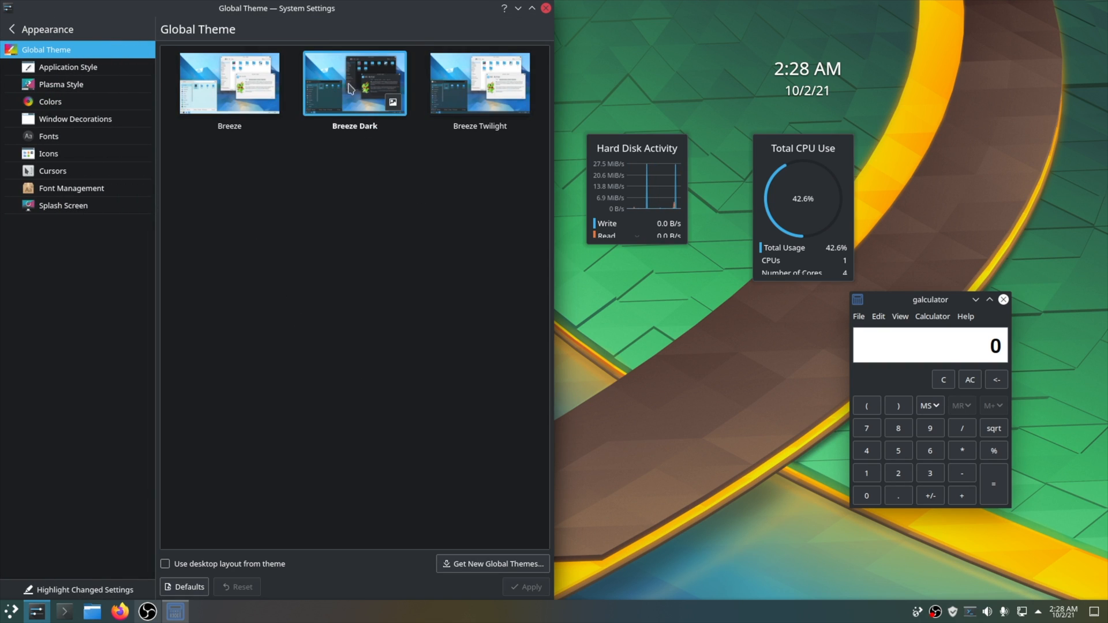
pyautogui.click(272, 98)
pyautogui.click(526, 587)
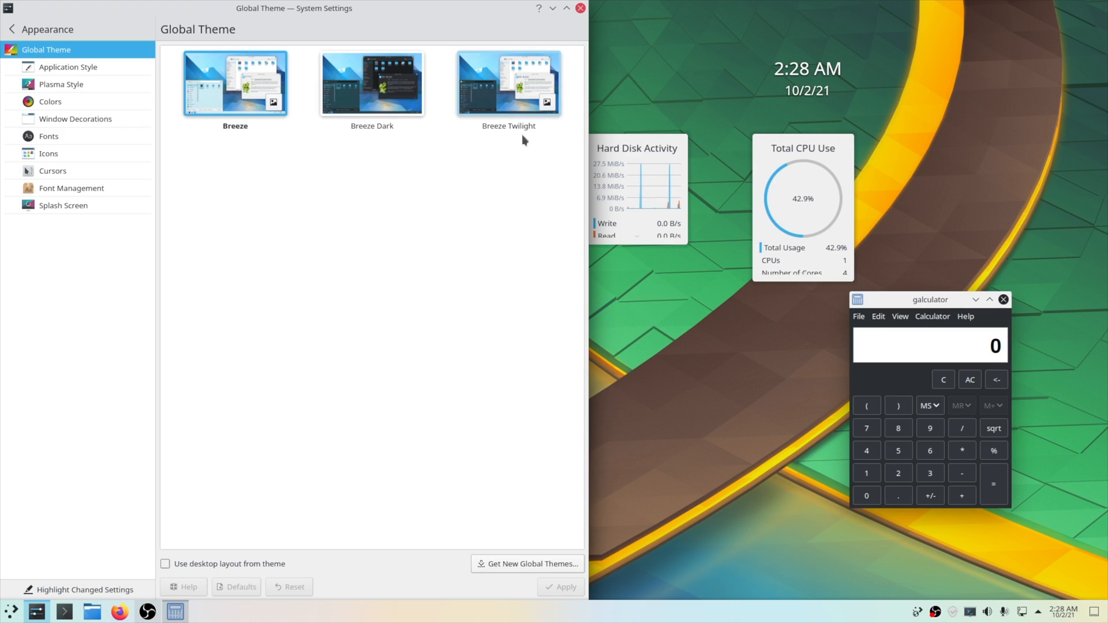
pyautogui.click(526, 134)
pyautogui.click(559, 591)
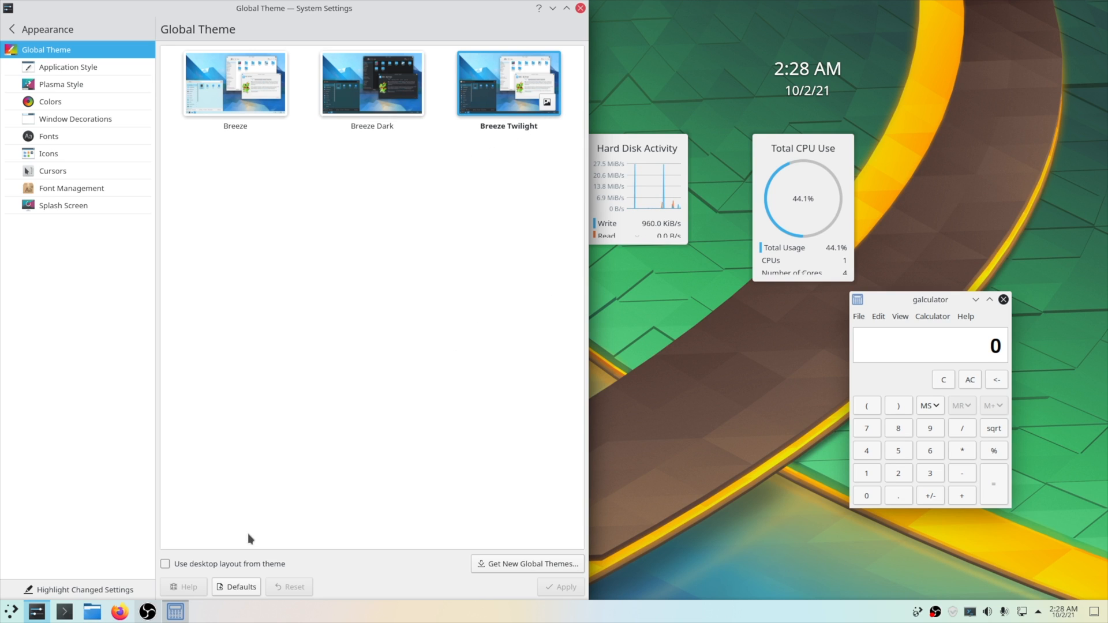
# Step: View the available application styles and apply the Oxygen Plasma style
pyautogui.click(68, 67)
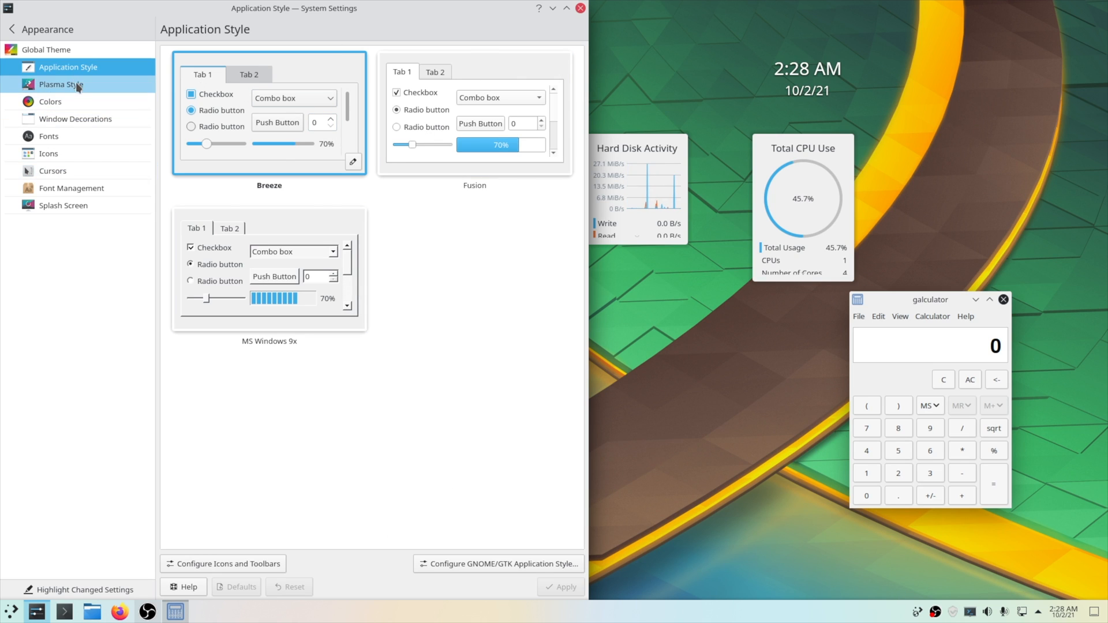
pyautogui.click(61, 85)
pyautogui.click(373, 226)
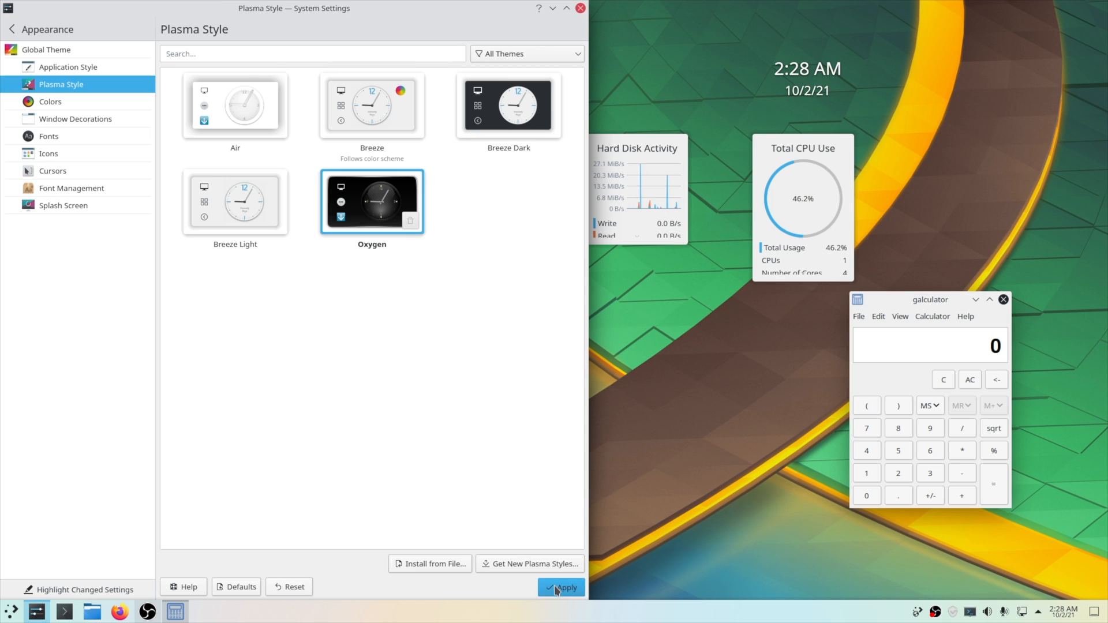
pyautogui.click(555, 588)
# Step: Examine the remaining Appearance pages, from Colors, Window Decorations and Fonts through Icons and Cursors to Font Management and Splash Screen
pyautogui.click(50, 102)
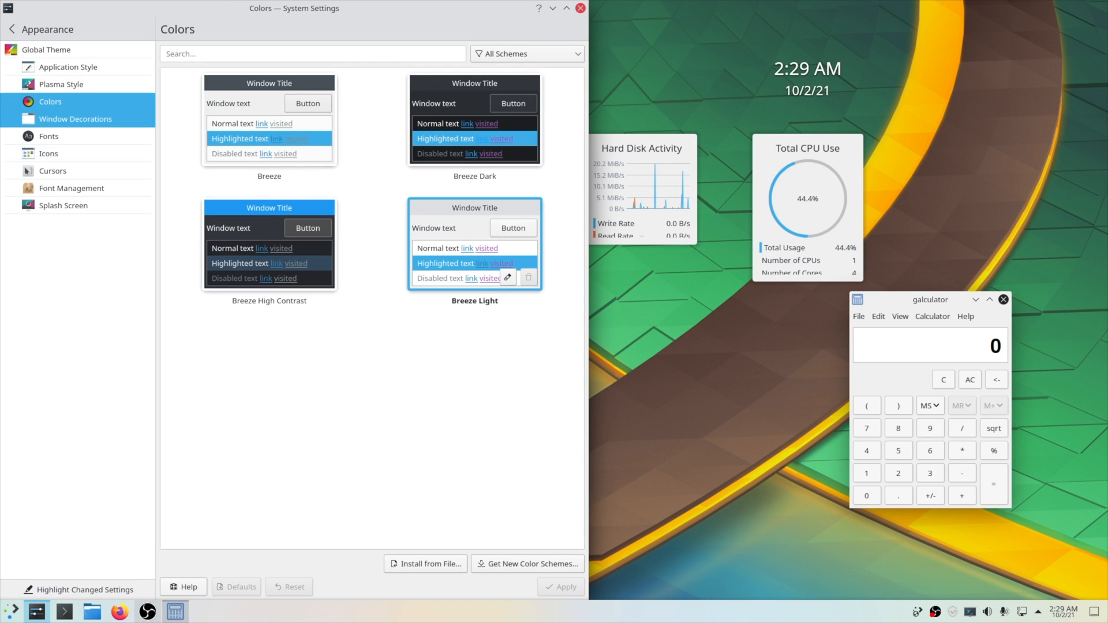
pyautogui.click(51, 120)
pyautogui.click(38, 137)
pyautogui.click(38, 155)
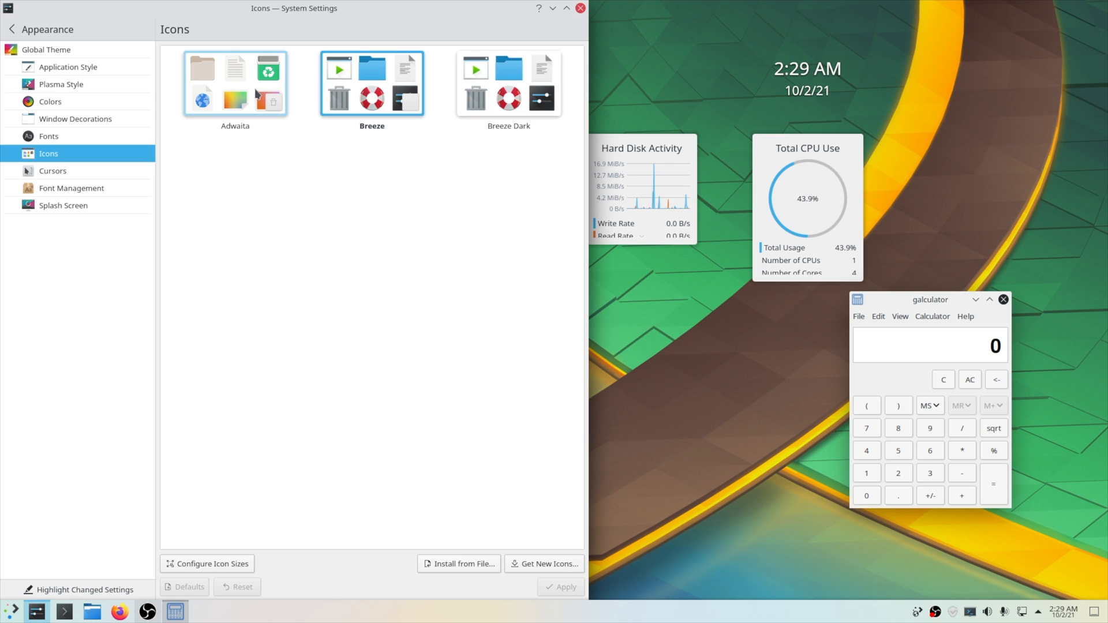
pyautogui.click(53, 171)
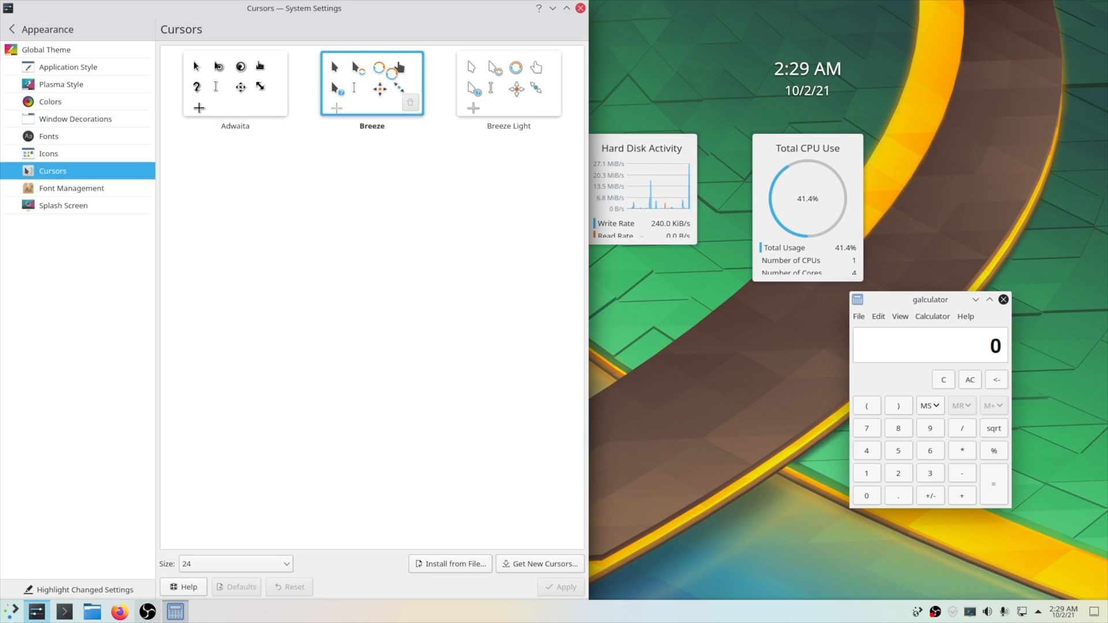
pyautogui.press('Down')
pyautogui.scroll(-8, 365, 290)
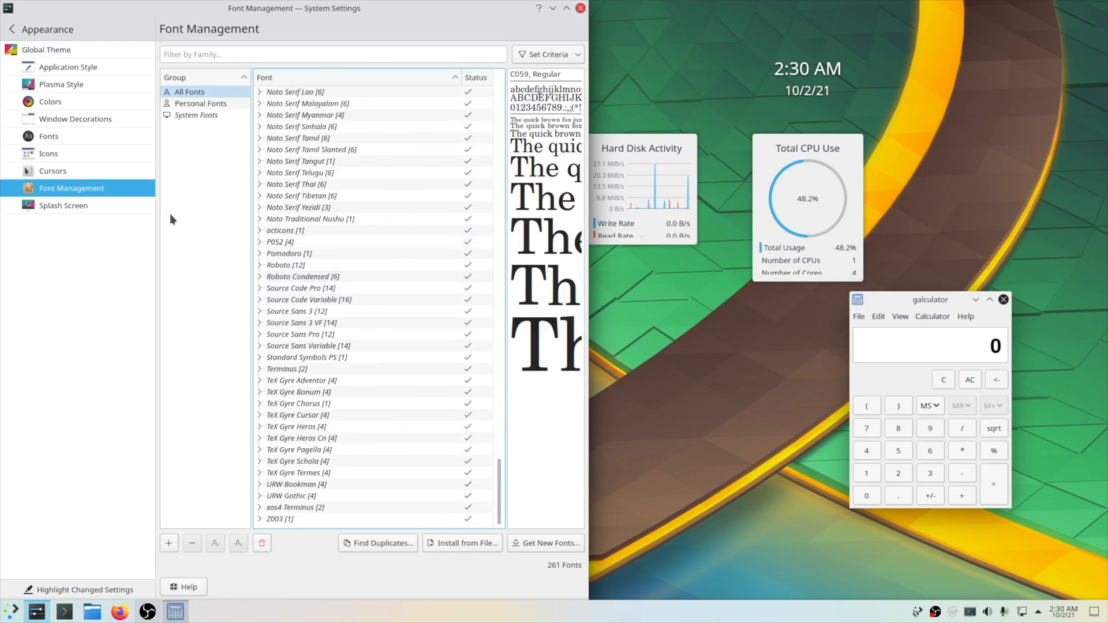
pyautogui.click(46, 209)
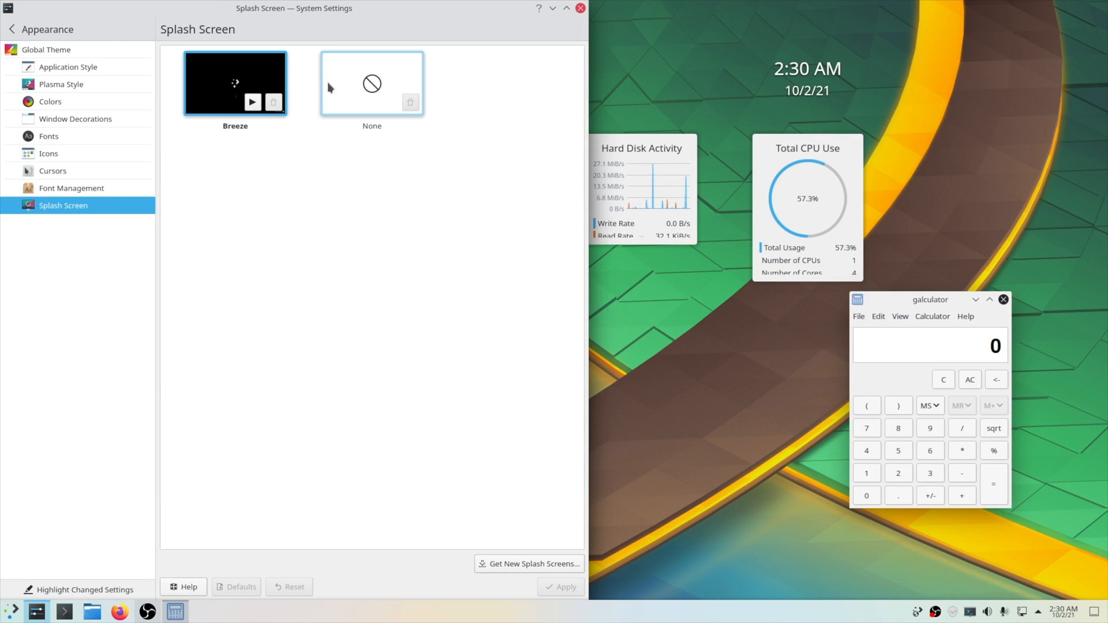
# Step: Review the General Behavior, Desktop Effects and Screen Edges settings under Workspace Behavior
pyautogui.click(25, 29)
pyautogui.click(58, 82)
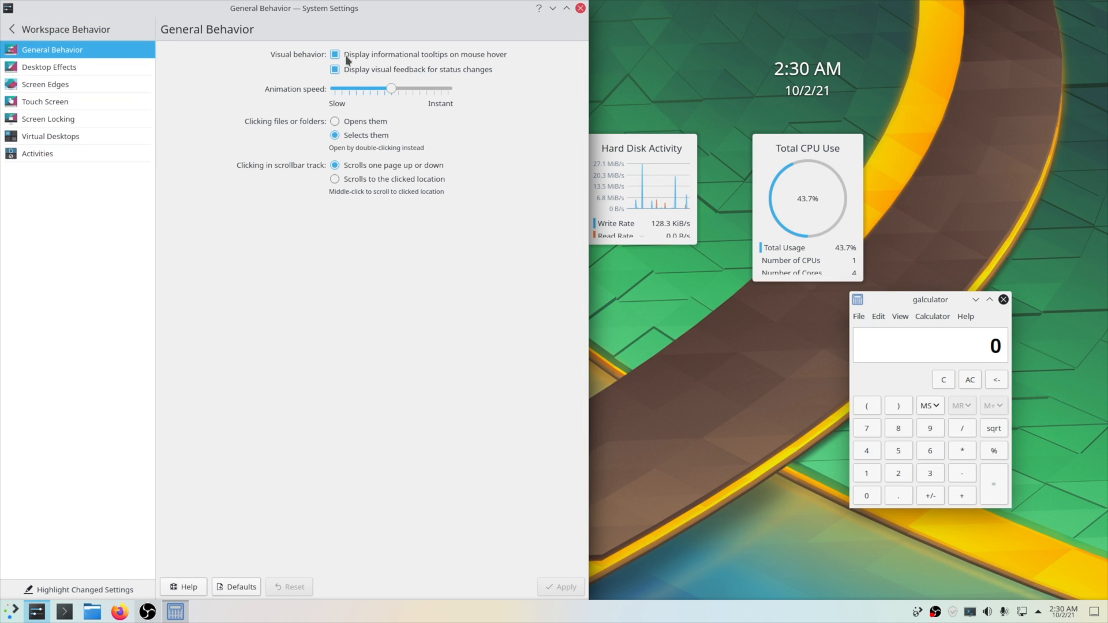
pyautogui.click(58, 67)
pyautogui.scroll(-10, 327, 235)
pyautogui.scroll(-5, 328, 234)
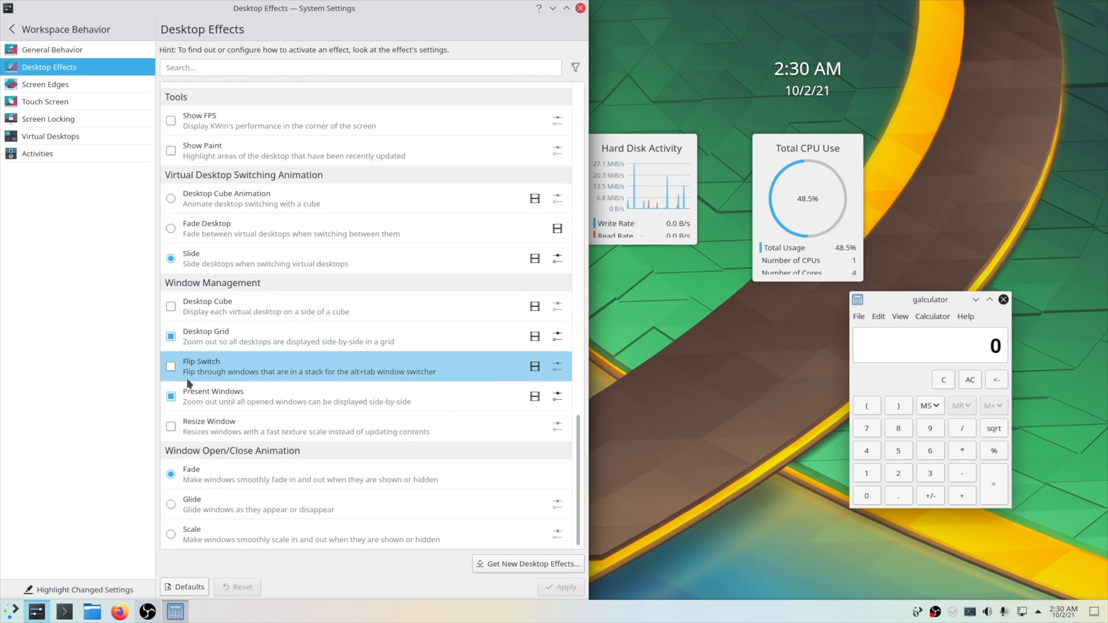
pyautogui.scroll(15, 353, 294)
pyautogui.press('Down')
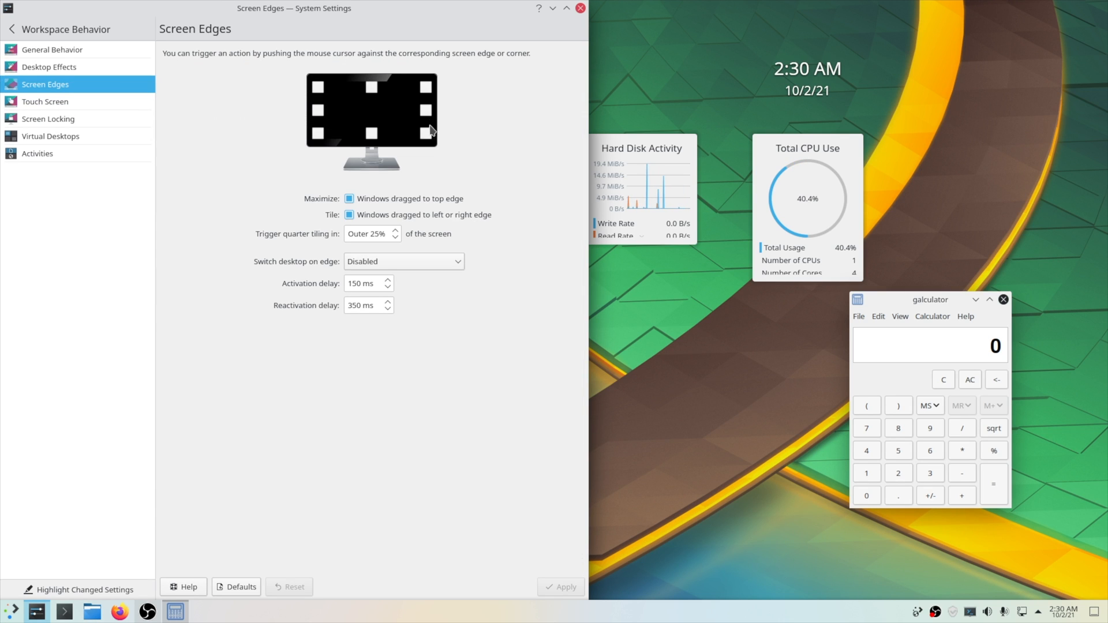
# Step: Maximize the System Settings window and view the options for adding an Autostart entry
pyautogui.moveTo(435, 54); pyautogui.dragTo(790, 5)
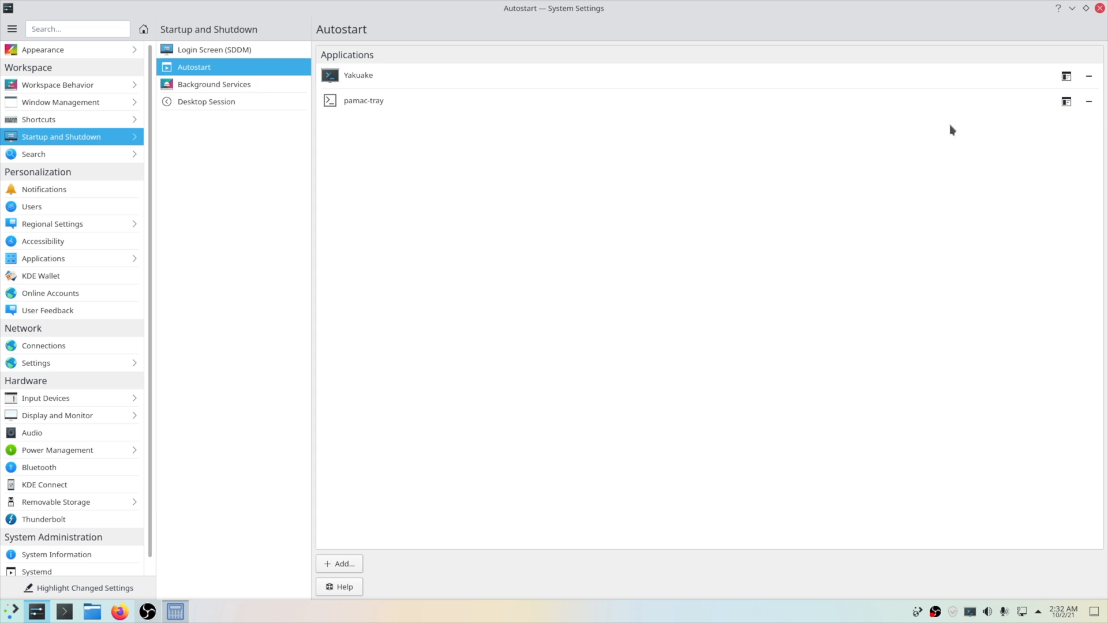
pyautogui.click(358, 566)
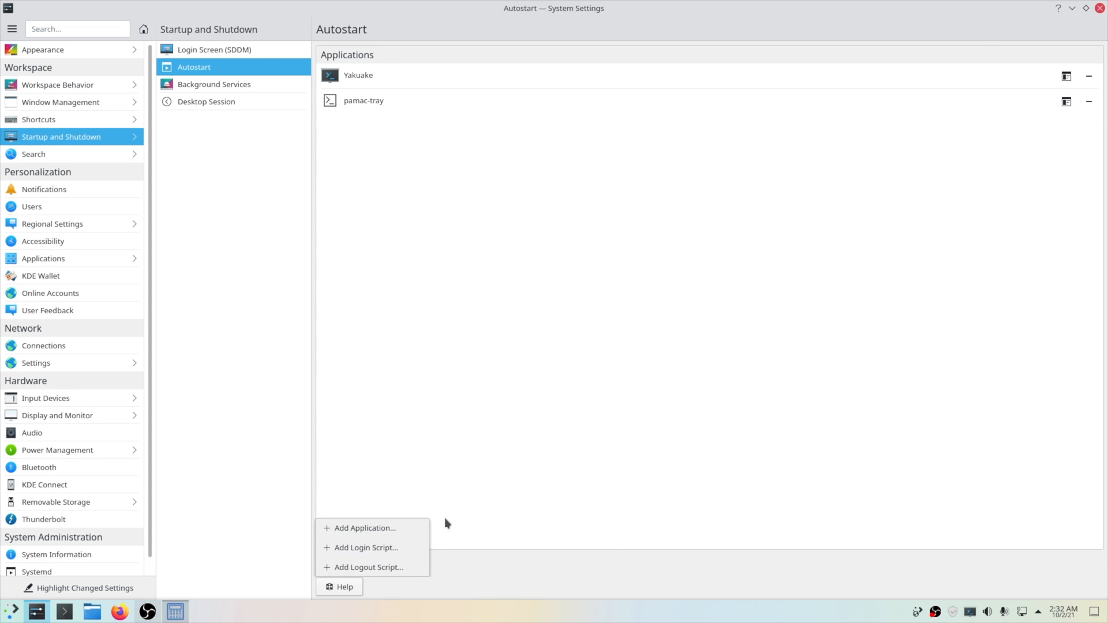
pyautogui.click(294, 85)
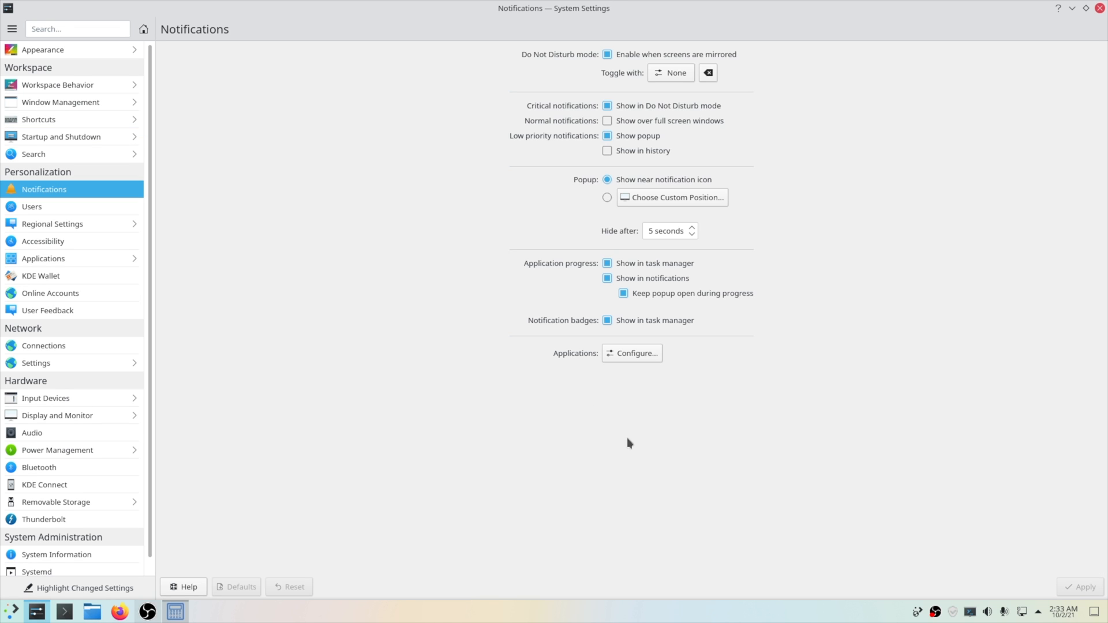
# Step: Look through the Users and Online Accounts settings and the Game Controller and Touchpad pages of Input Devices
pyautogui.click(22, 206)
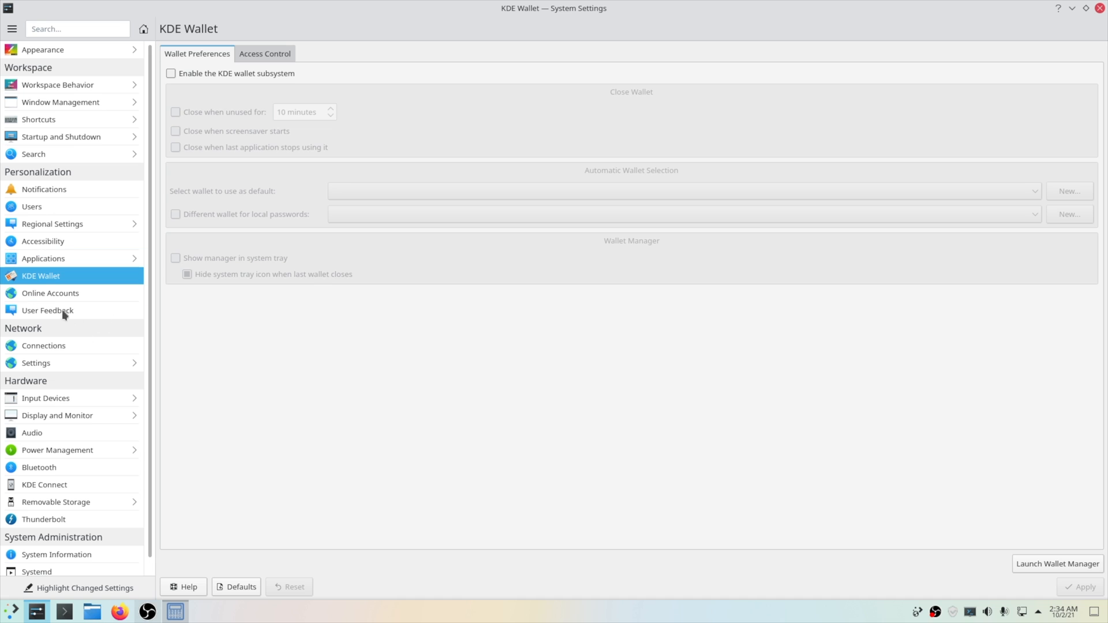
pyautogui.click(44, 295)
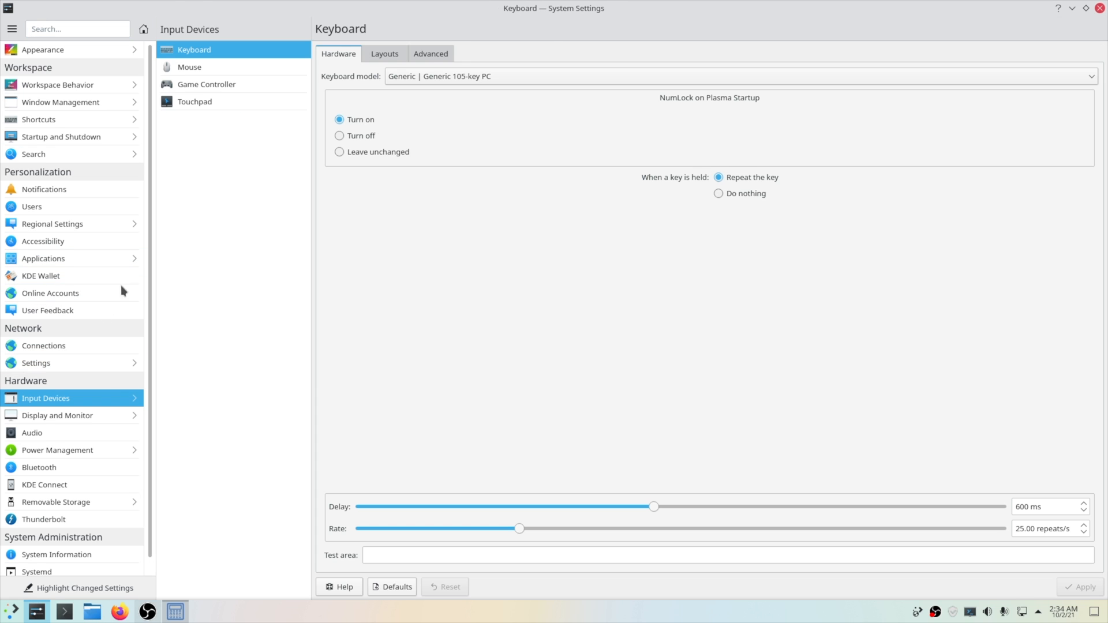
pyautogui.click(280, 84)
pyautogui.click(253, 103)
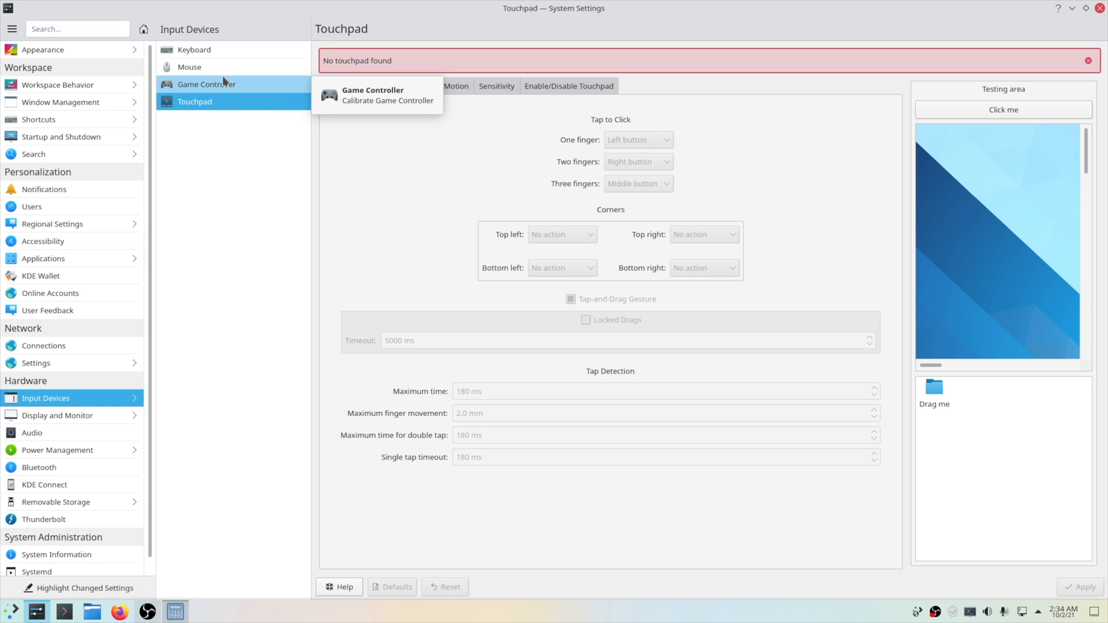
pyautogui.click(225, 82)
pyautogui.click(248, 102)
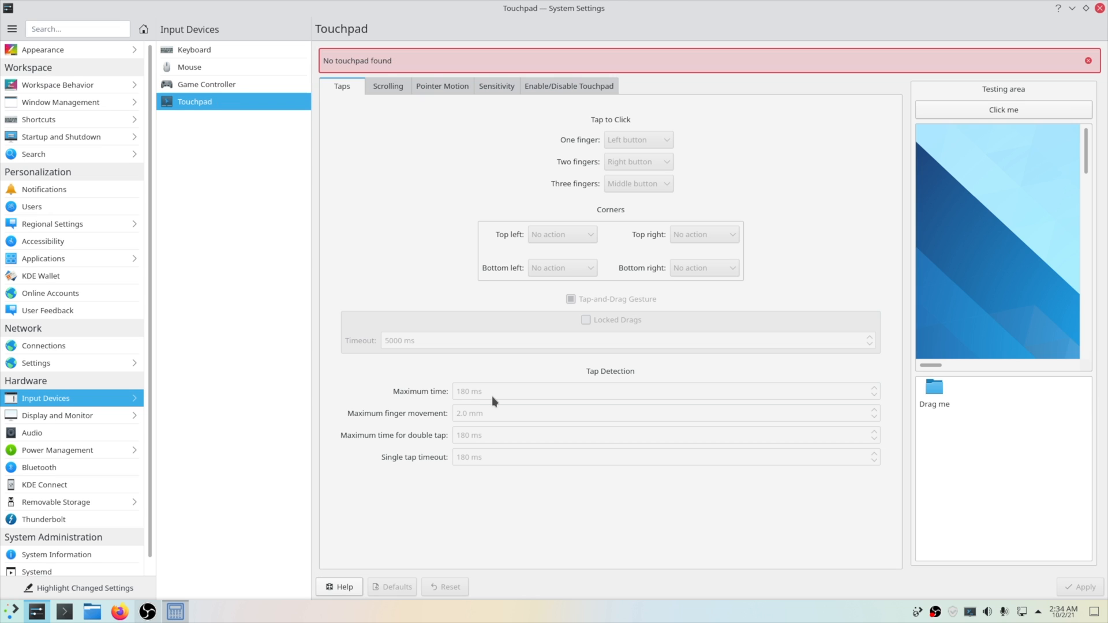
# Step: Examine the Display and Monitor settings, including the compositor's rendering backend choices and the Gamma page
pyautogui.click(63, 416)
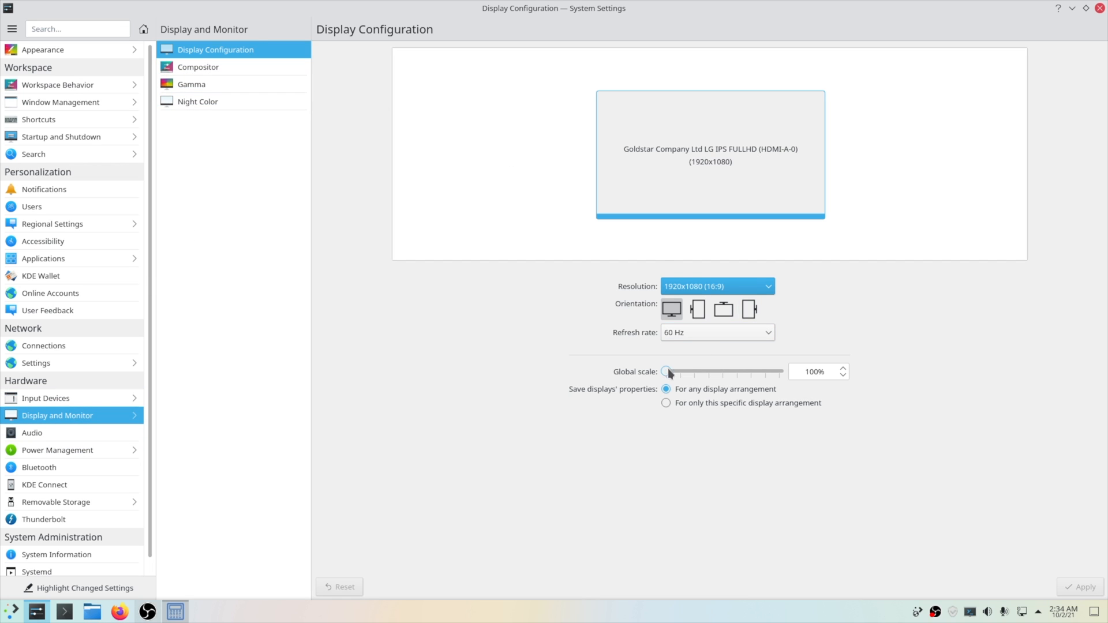
pyautogui.click(183, 66)
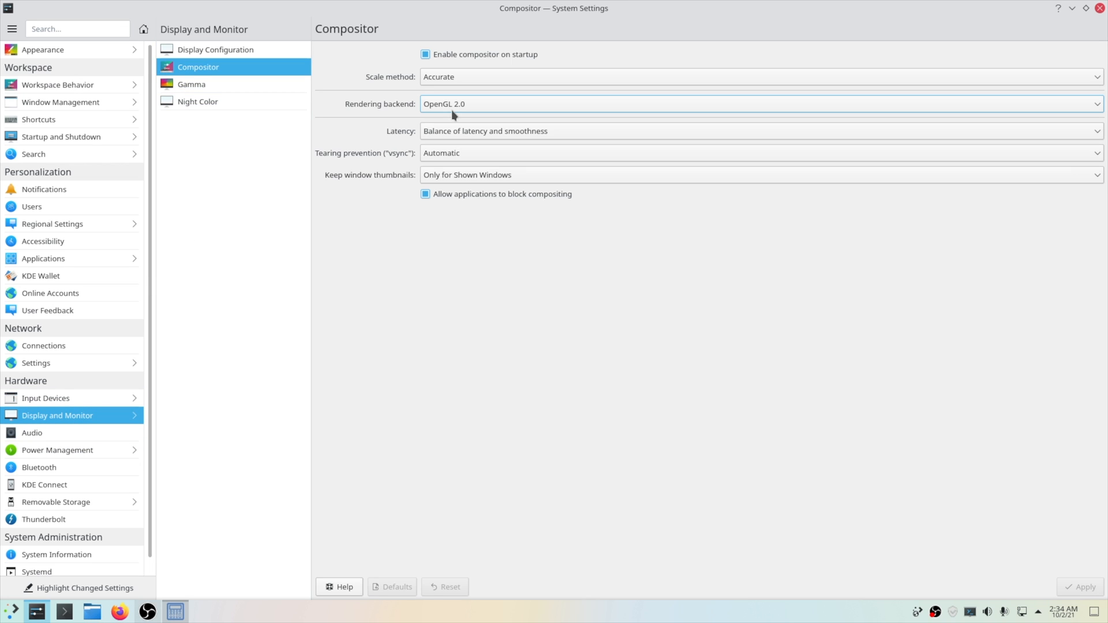
pyautogui.click(459, 105)
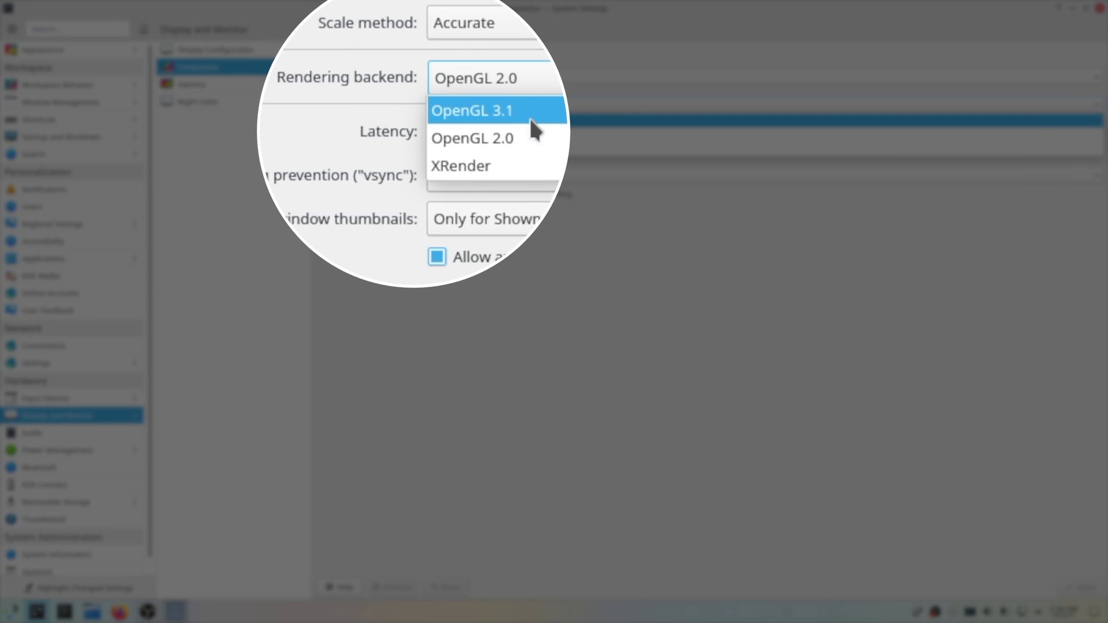
pyautogui.press('Escape')
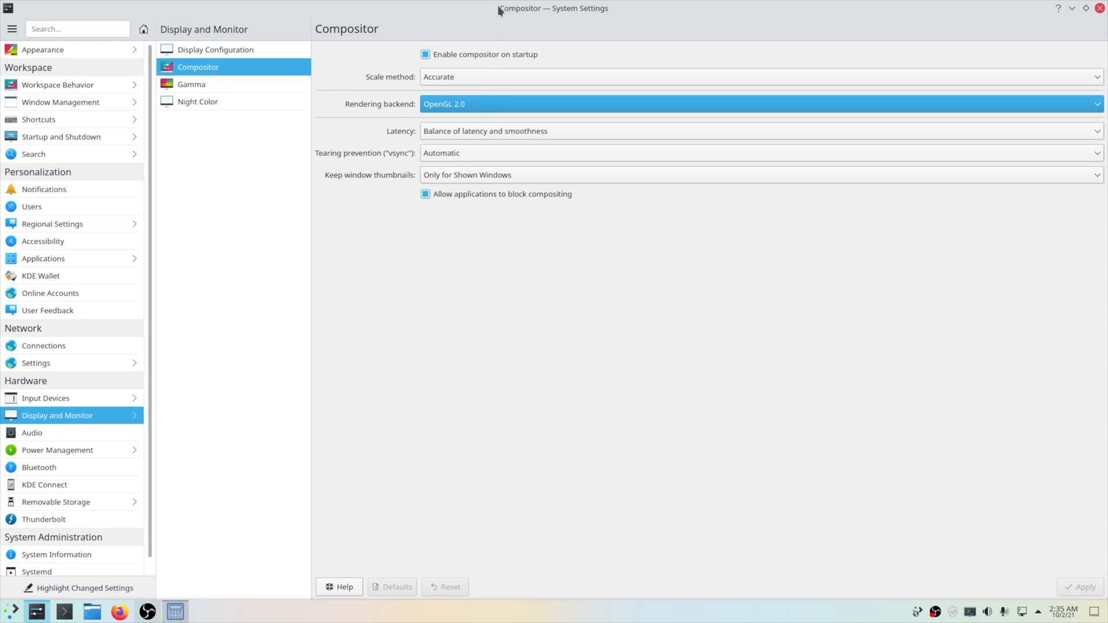
pyautogui.click(222, 87)
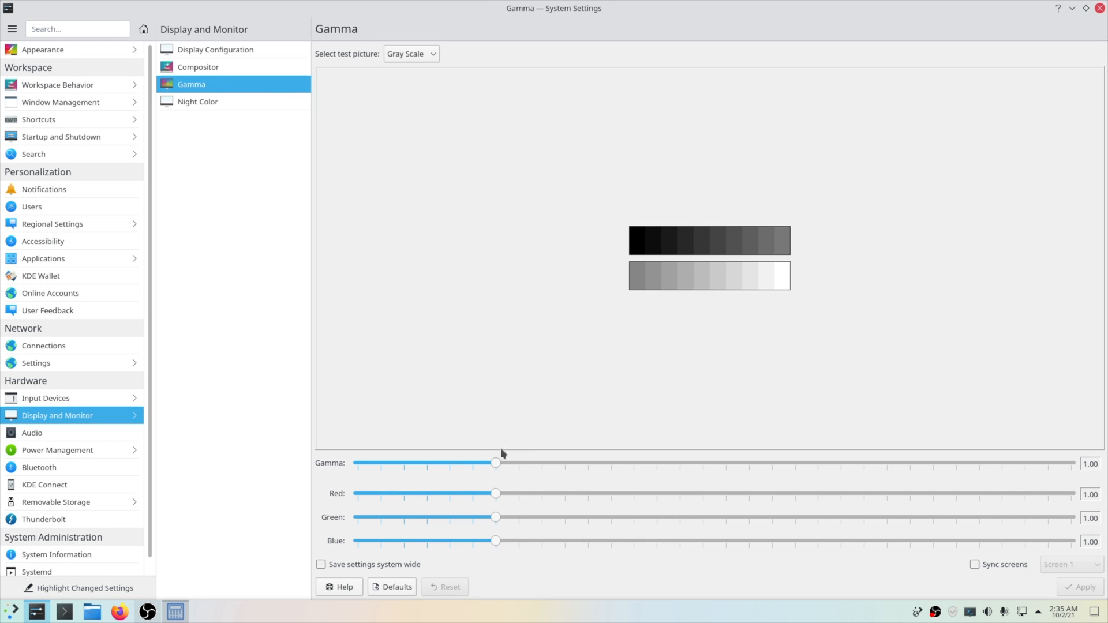
# Step: View the Night Color, Audio and Power Management settings pages
pyautogui.click(225, 103)
pyautogui.click(54, 429)
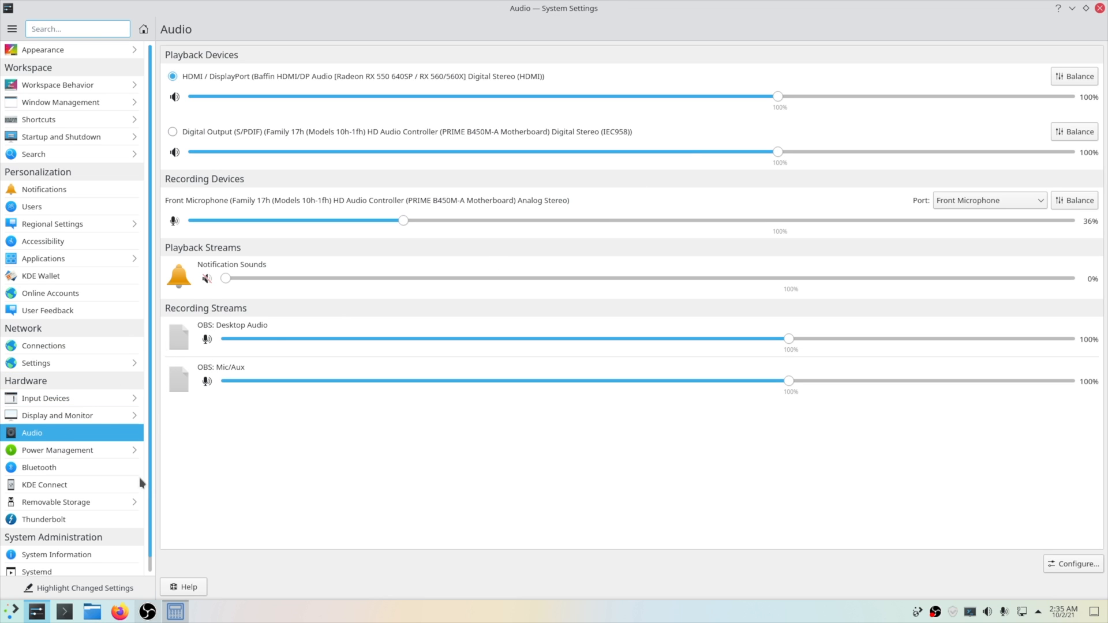
pyautogui.click(55, 452)
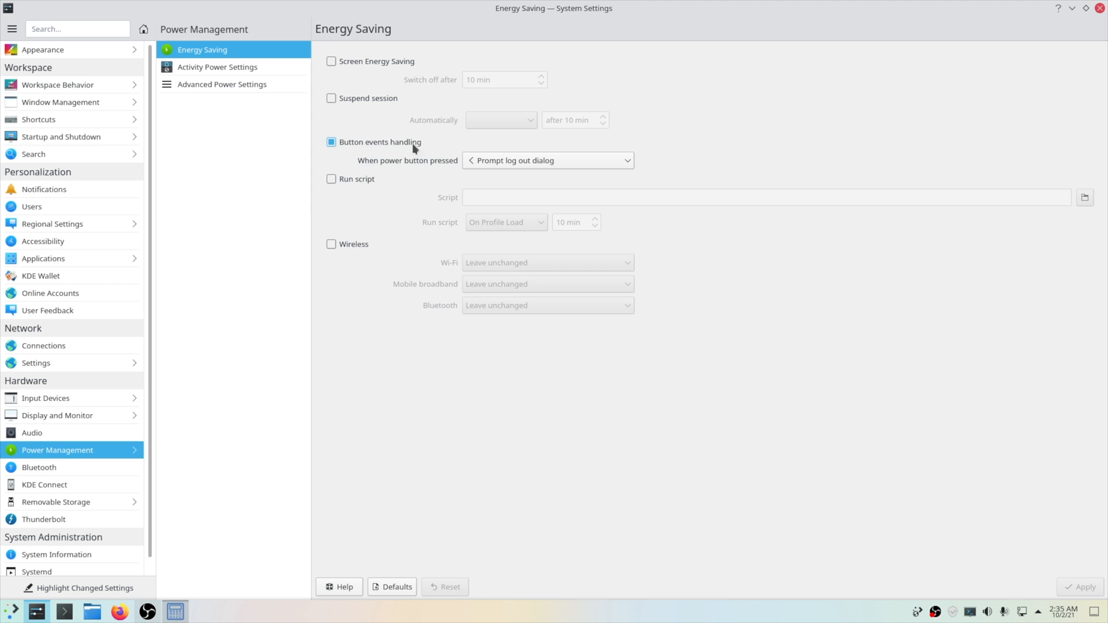
# Step: Select the LM-V350 device in KDE Connect, look through its available plugins and request pairing with it
pyautogui.click(54, 485)
pyautogui.click(193, 81)
pyautogui.scroll(5, 521, 319)
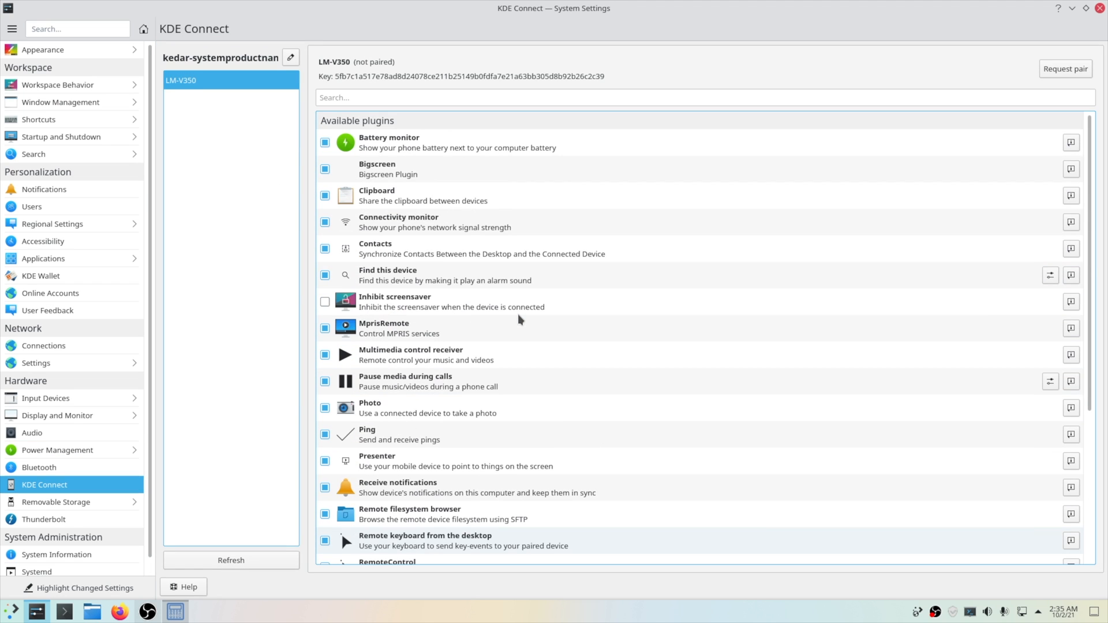
pyautogui.click(411, 98)
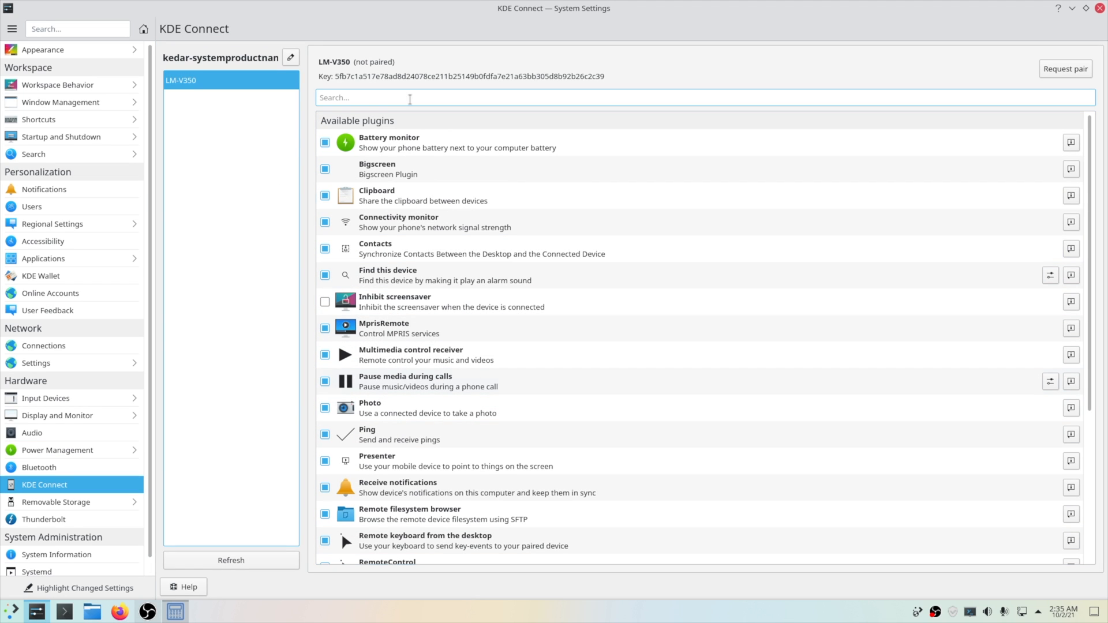
pyautogui.click(538, 129)
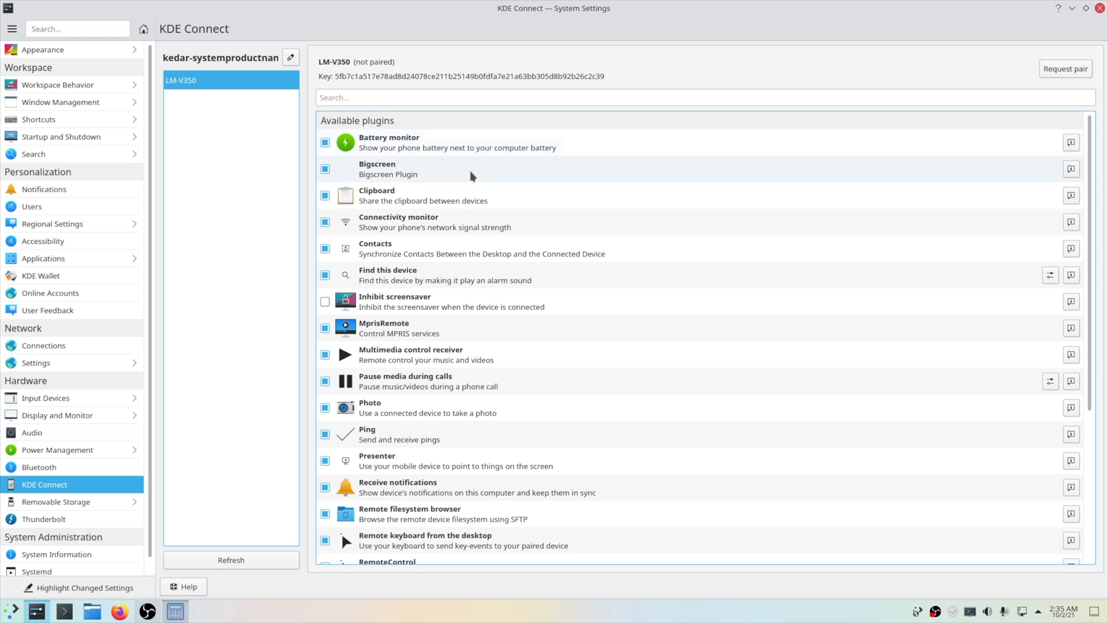
pyautogui.scroll(-5, 447, 310)
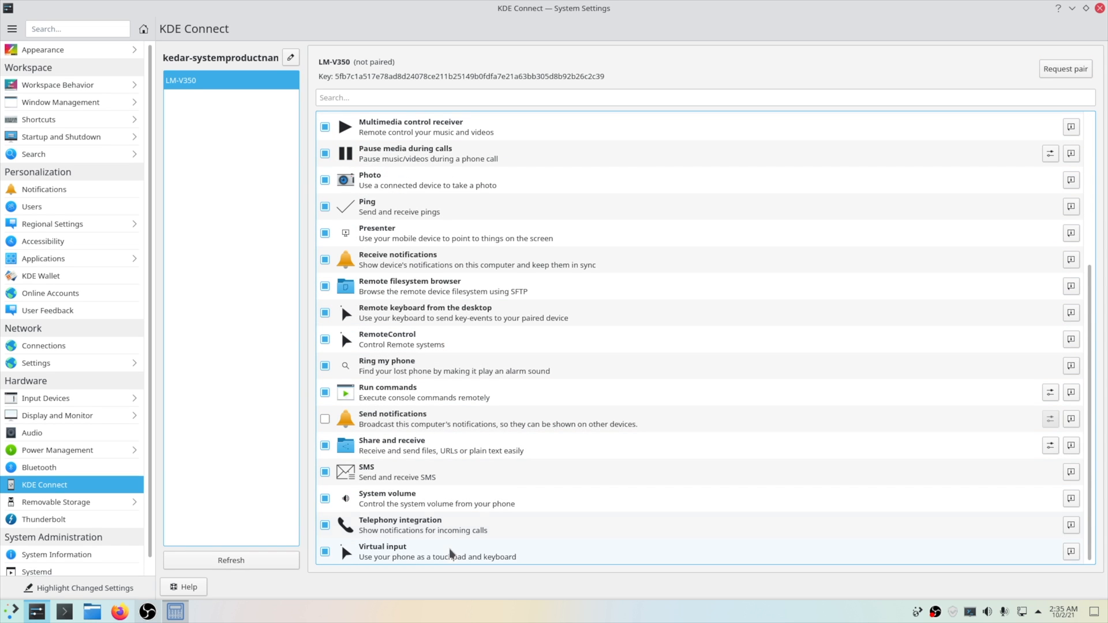
pyautogui.scroll(5, 392, 194)
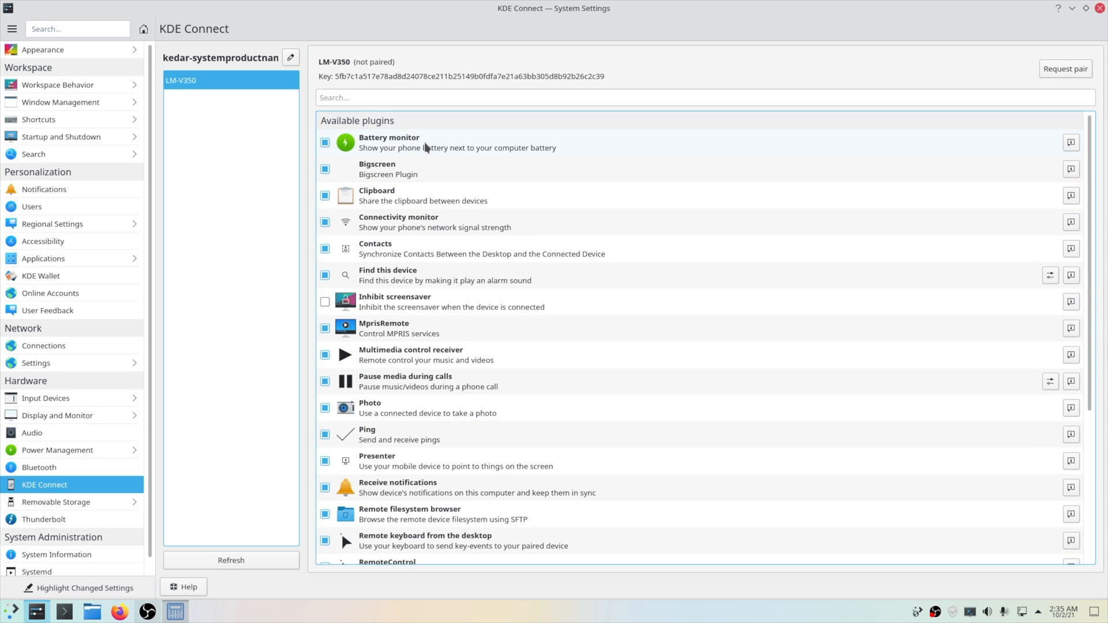
pyautogui.click(1082, 72)
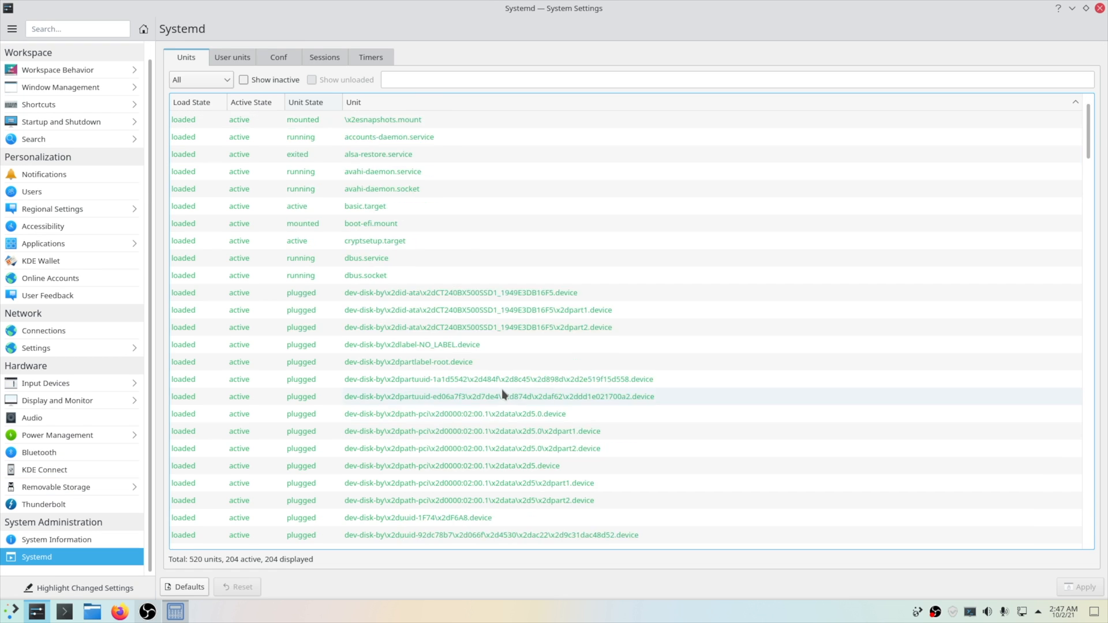
# Step: Look through the full list of Systemd units, and close System Settings
pyautogui.scroll(-10, 502, 388)
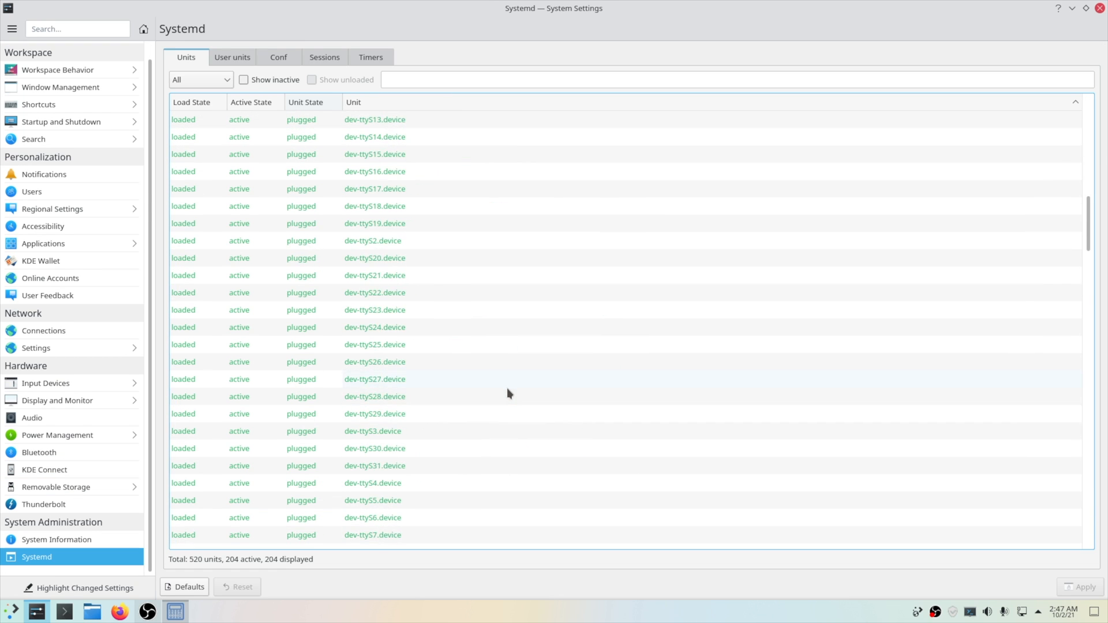
pyautogui.scroll(-15, 508, 437)
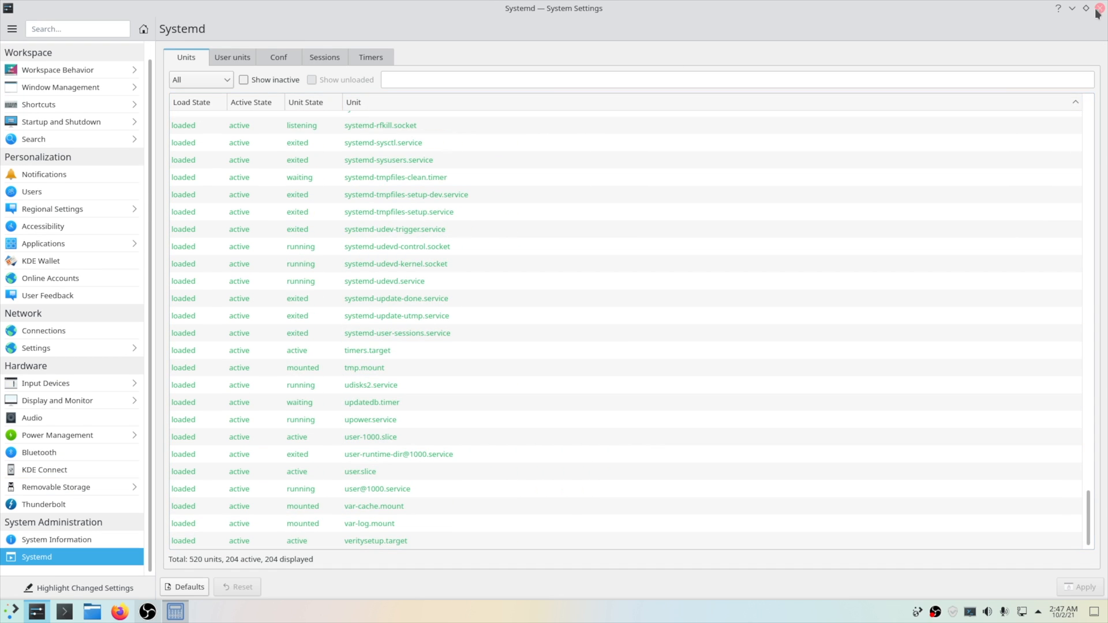
pyautogui.click(1100, 8)
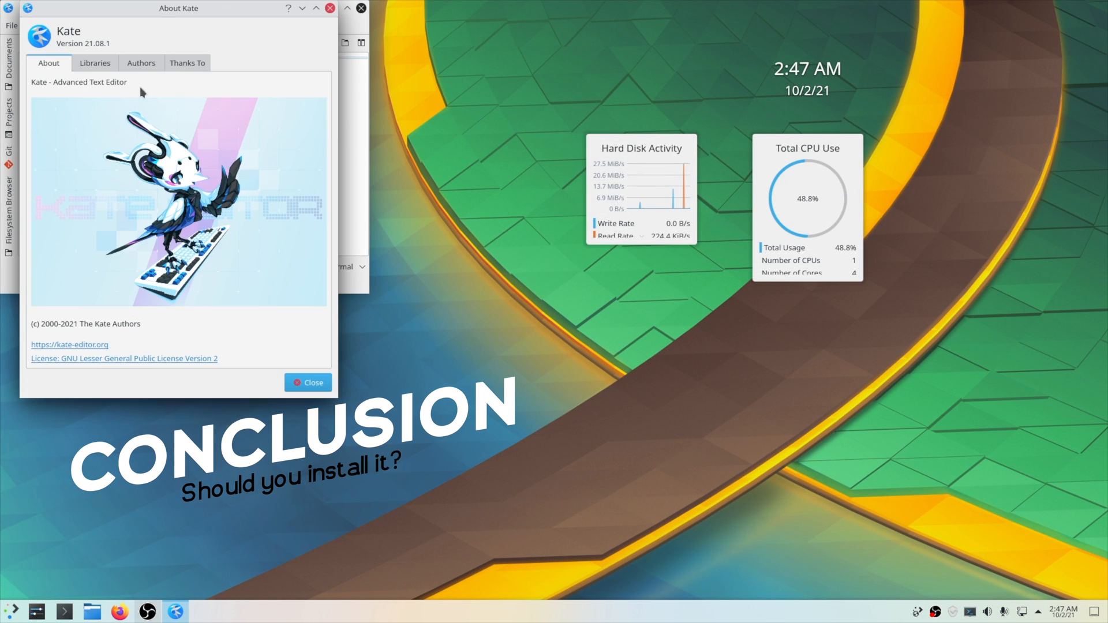
# Step: View the description in the About Kate dialog, and close both the dialog and the Kate window
pyautogui.moveTo(75, 82); pyautogui.dragTo(141, 82)
pyautogui.click(142, 82)
pyautogui.click(330, 8)
pyautogui.click(361, 8)
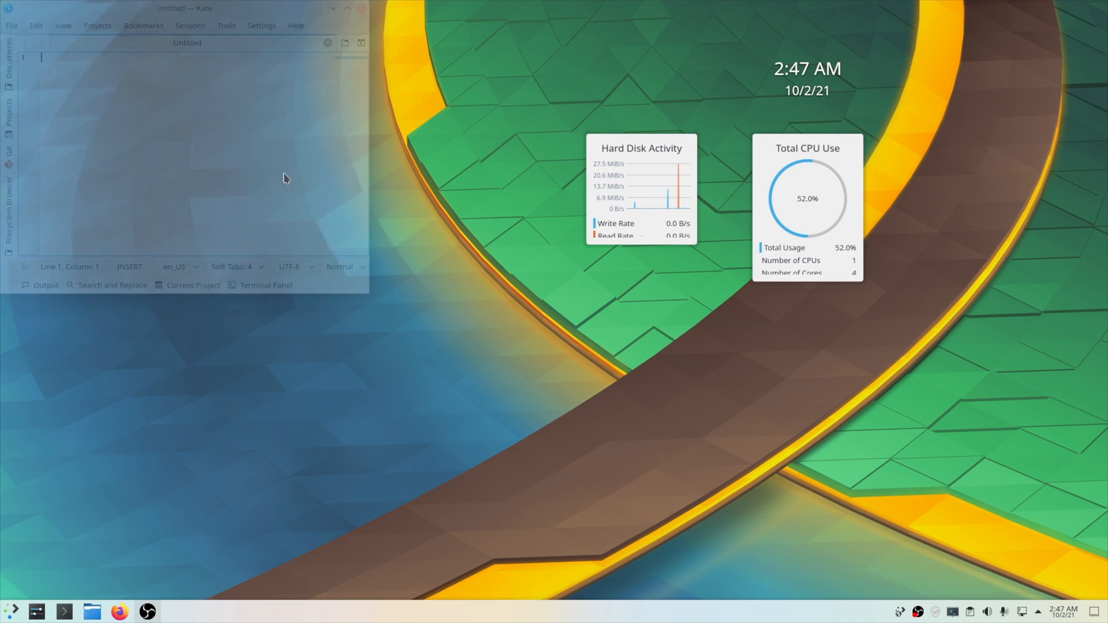
# Step: In Dolphin, split the view into two panes and switch the second pane to the Desktop folder and back to Home
pyautogui.click(14, 611)
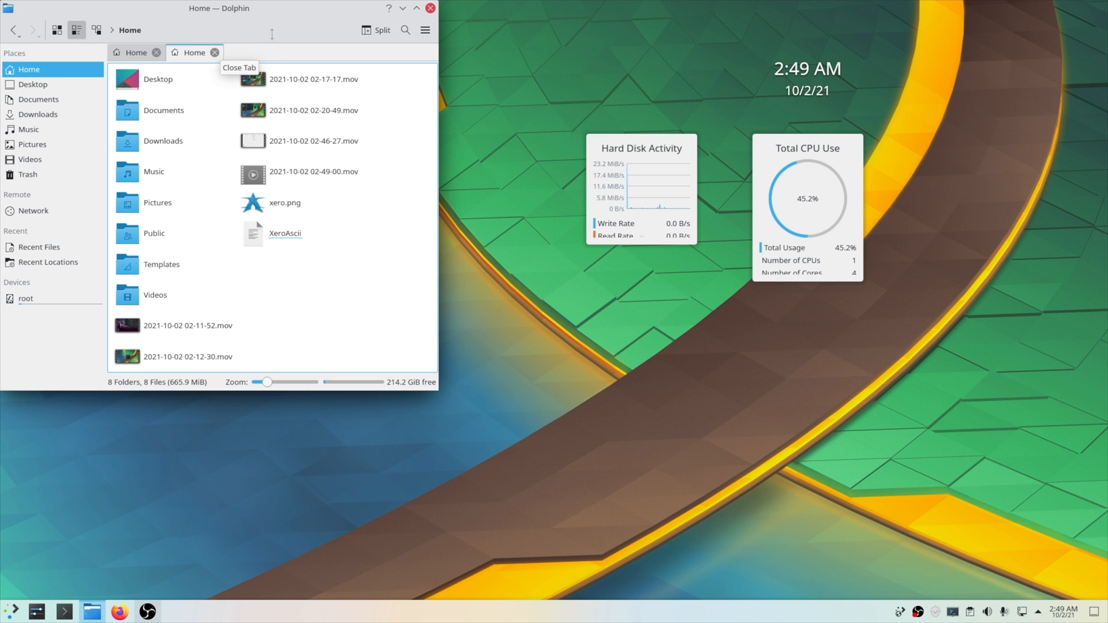
pyautogui.moveTo(327, 10)
pyautogui.mouseDown()
pyautogui.moveTo(477, 58)
pyautogui.moveTo(555, 52)
pyautogui.moveTo(606, 86)
pyautogui.moveTo(304, 19)
pyautogui.moveTo(338, 22)
pyautogui.mouseUp()
pyautogui.click(645, 107)
pyautogui.scroll(-4, 369, 332)
pyautogui.scroll(4, 369, 318)
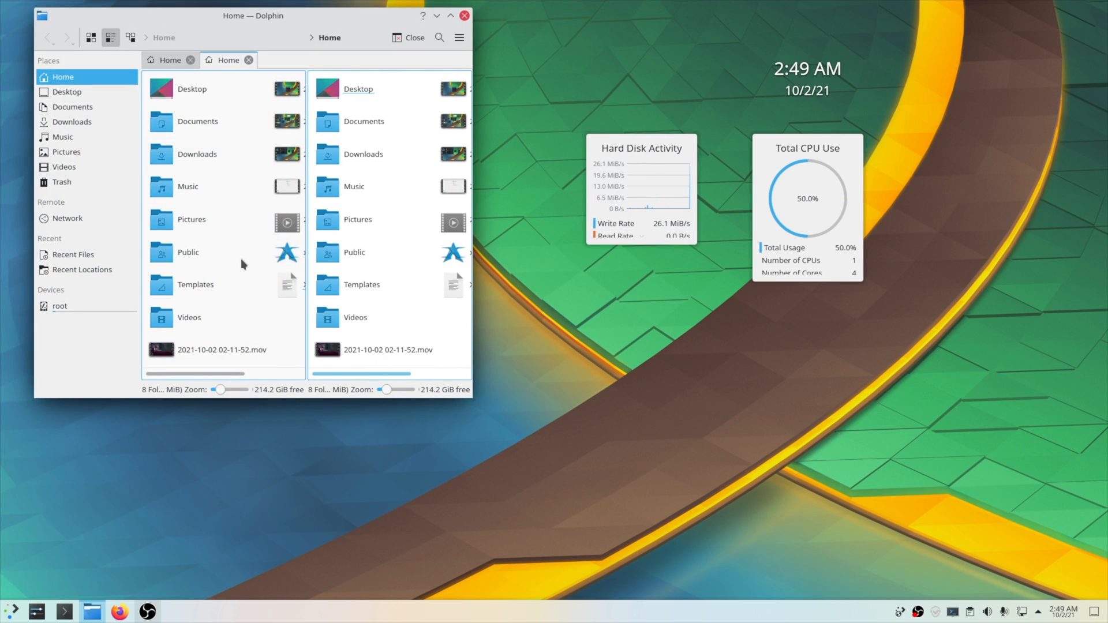
pyautogui.click(87, 92)
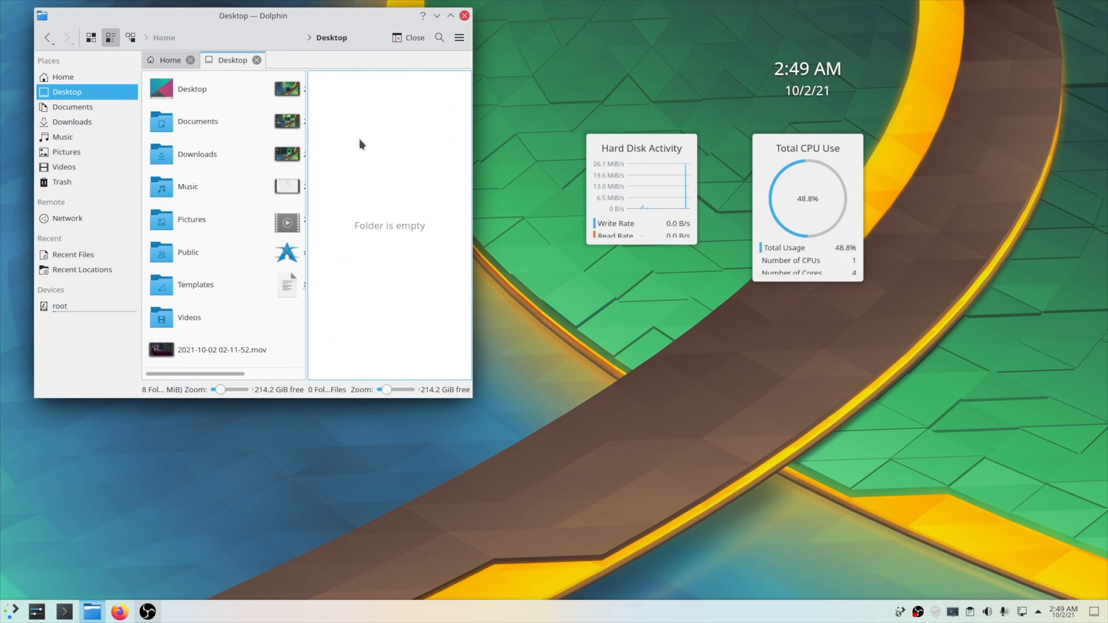
pyautogui.click(118, 77)
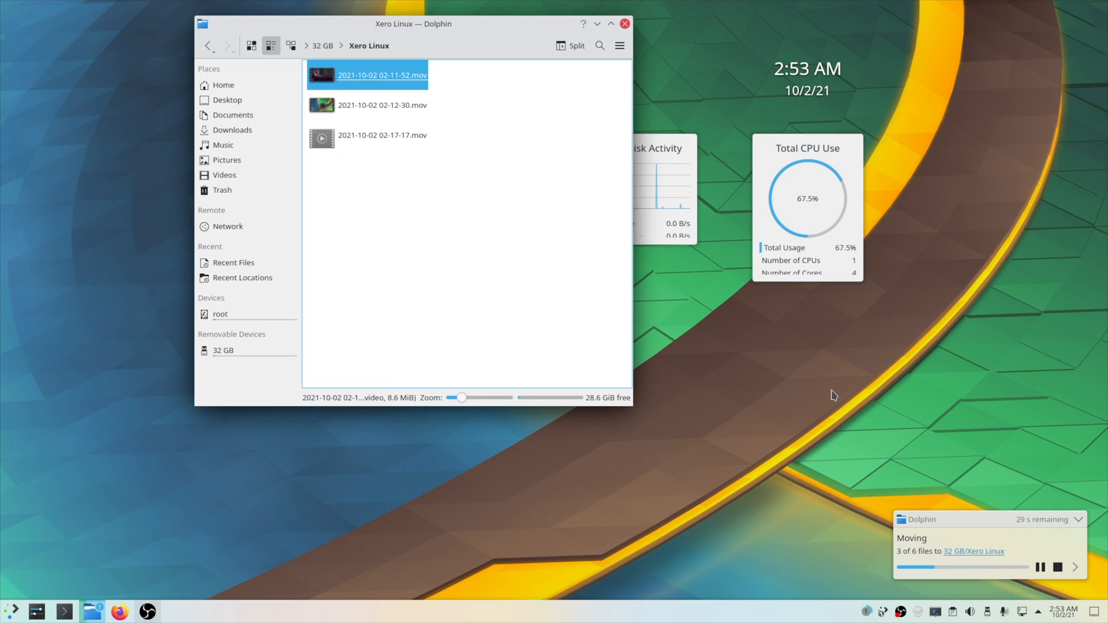